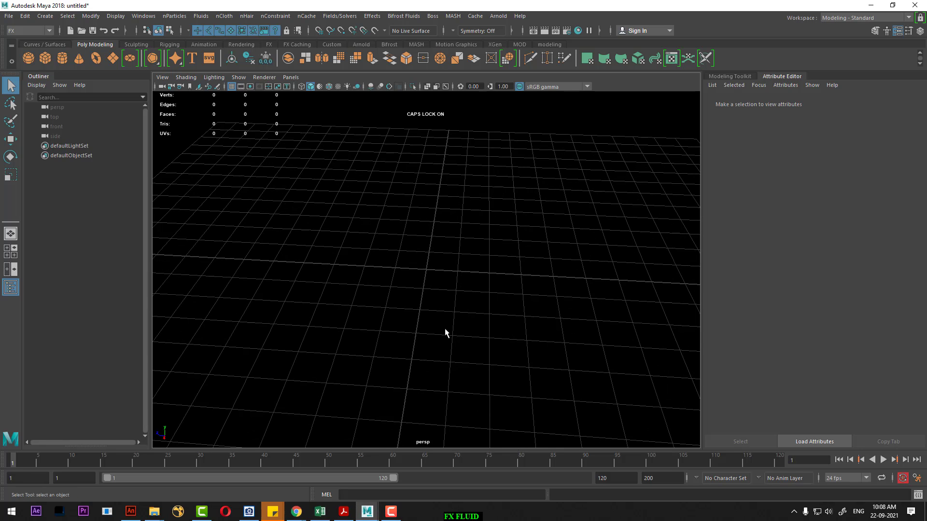
- Tear off the Fluids menu into a floating window and add a 2D fluid container
click(24, 31)
click(201, 17)
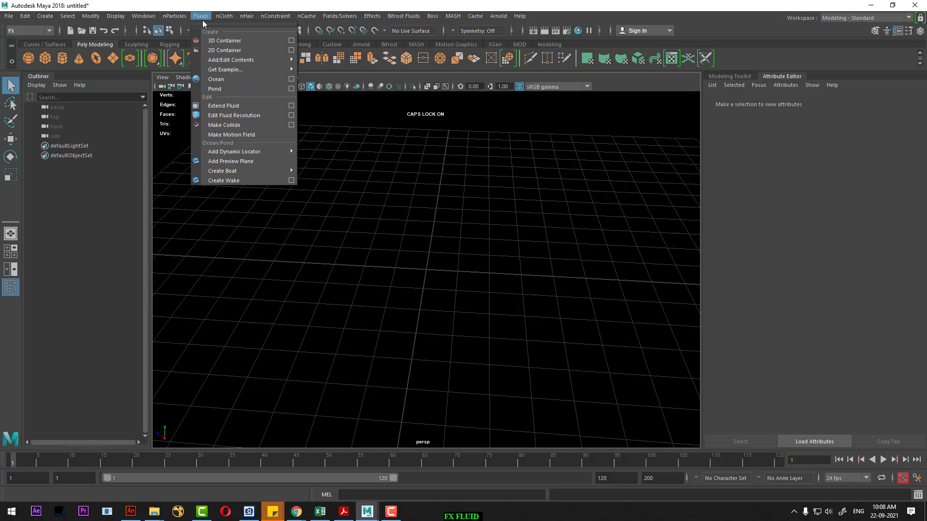
click(204, 23)
drag(205, 19, 596, 81)
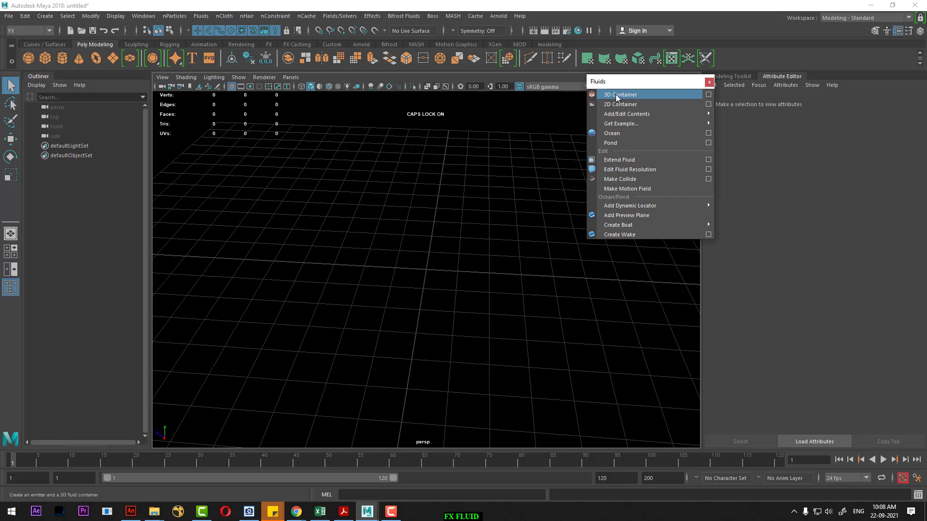
click(620, 105)
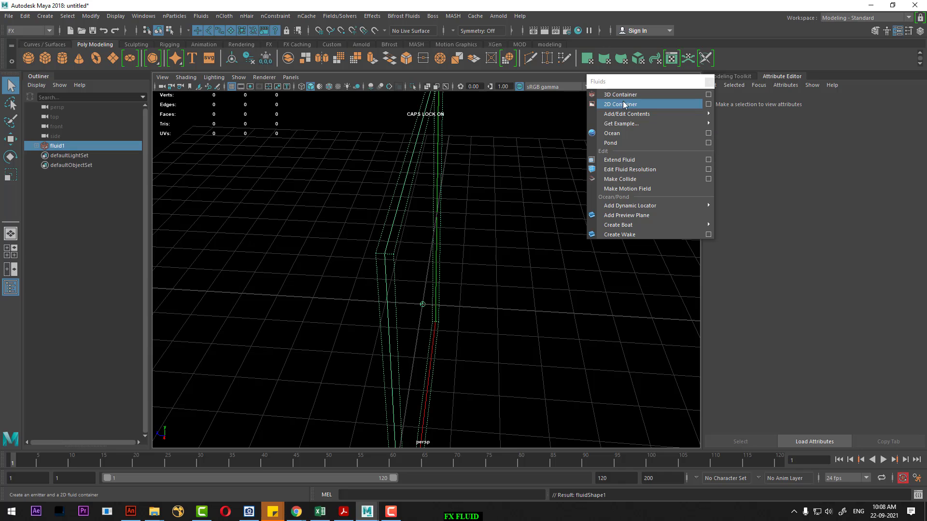
- Activate the Move tool and orbit the view to see the fluid containers
scroll(379, 199, down, 5)
scroll(421, 262, down, 2)
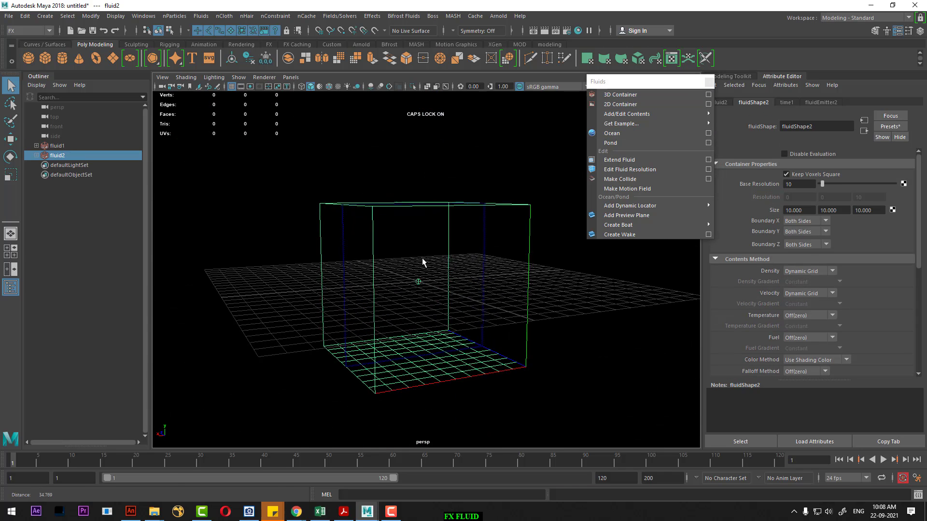
key(w)
alt+drag(416, 317, 459, 306)
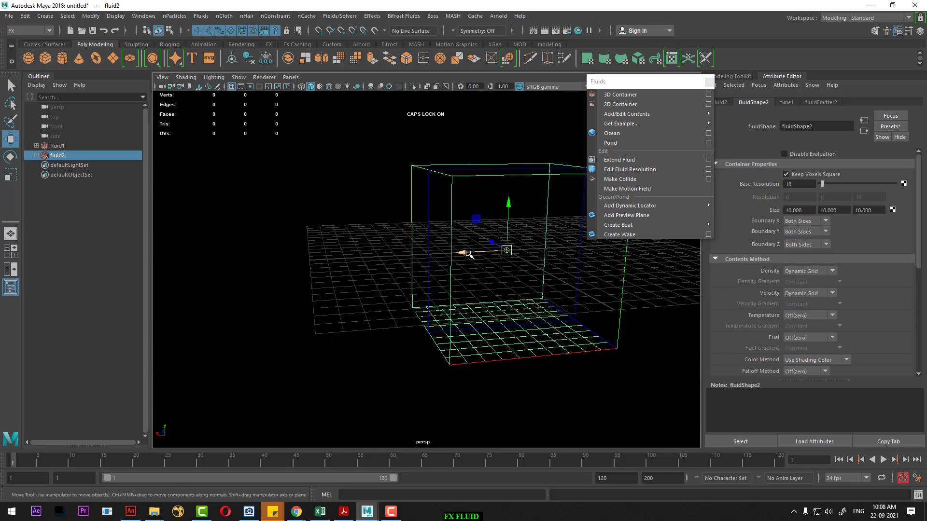
mouse_move(468, 254)
alt+mouse_down()
mouse_move(291, 241)
mouse_move(378, 246)
mouse_move(439, 284)
mouse_move(459, 312)
mouse_move(444, 294)
mouse_move(537, 227)
mouse_move(241, 422)
alt+mouse_up()
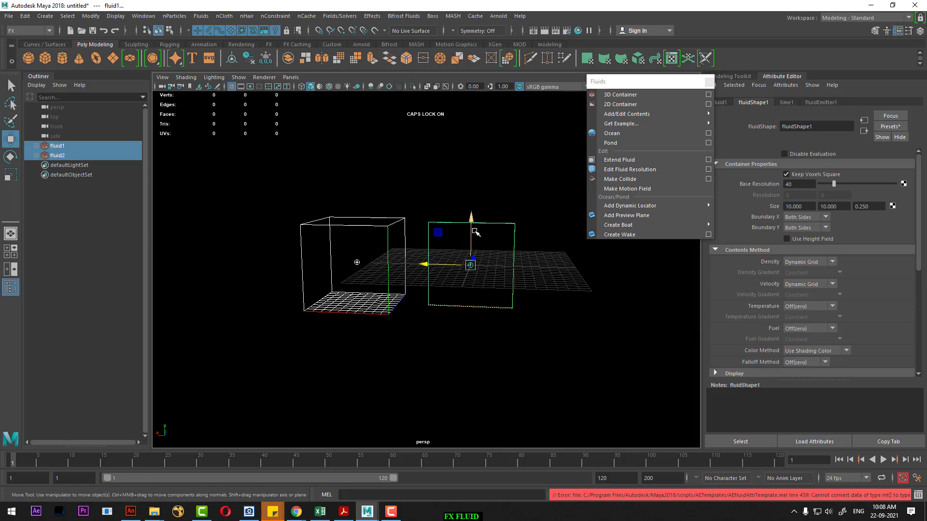
- Raise both fluid containers along Y in the front view, then return to perspective
key(space)
drag(471, 215, 403, 296)
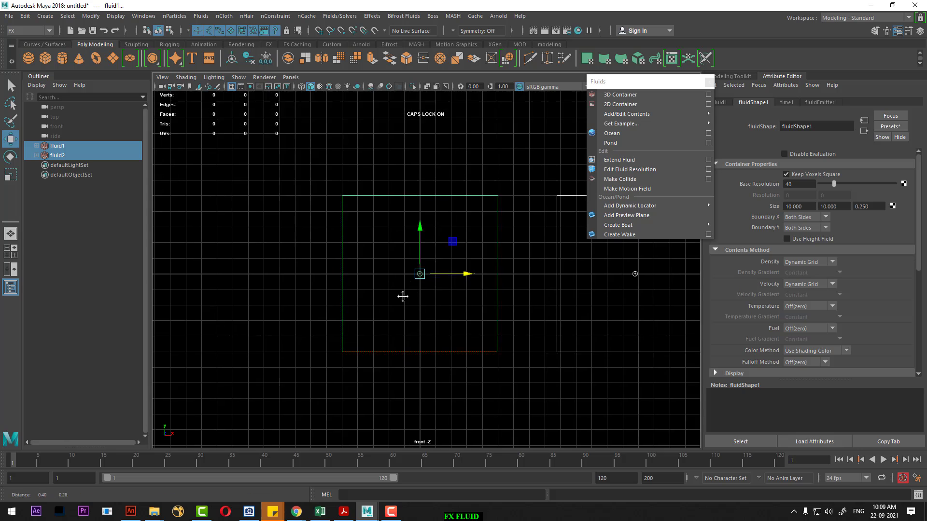
drag(372, 265, 373, 183)
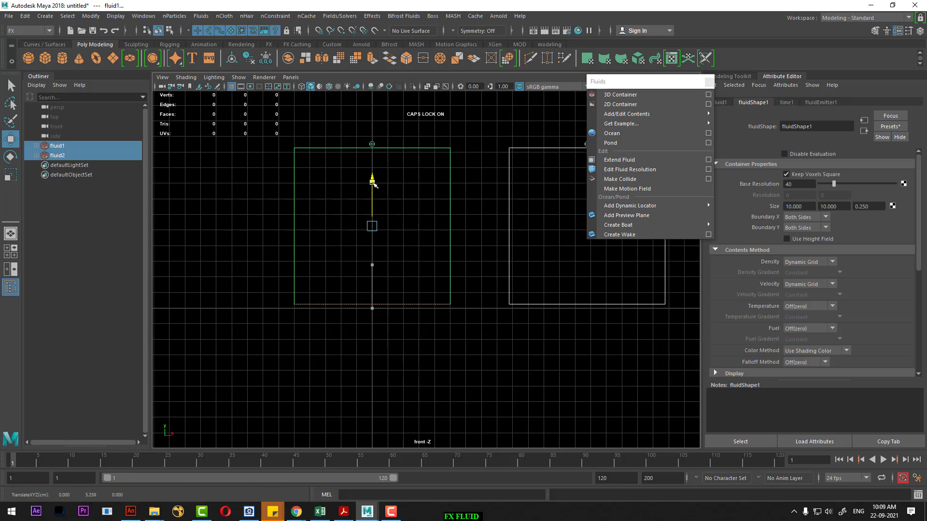
key(space)
mouse_move(464, 316)
mouse_down()
mouse_move(475, 255)
mouse_move(490, 265)
mouse_move(507, 327)
mouse_move(489, 352)
mouse_up()
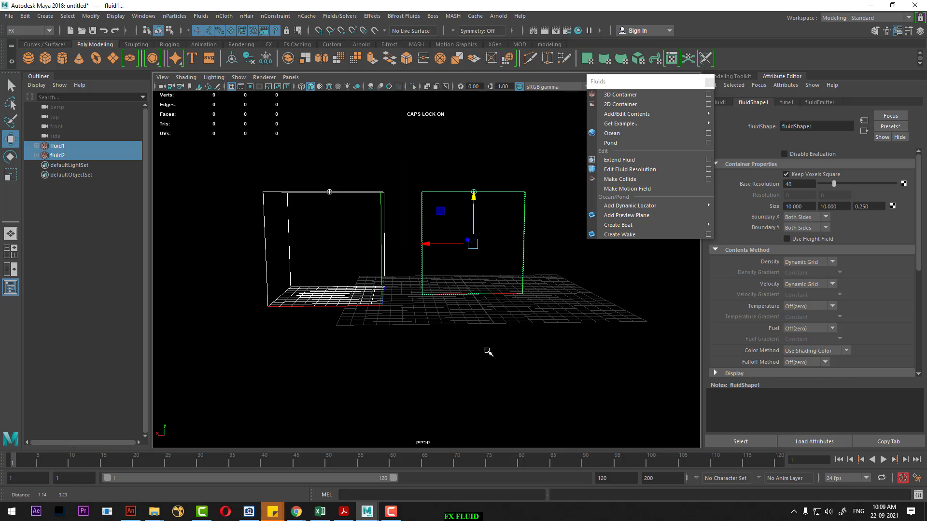
- Play the simulation, rewind, replay to frame 44, and select fluid1
click(513, 361)
click(883, 459)
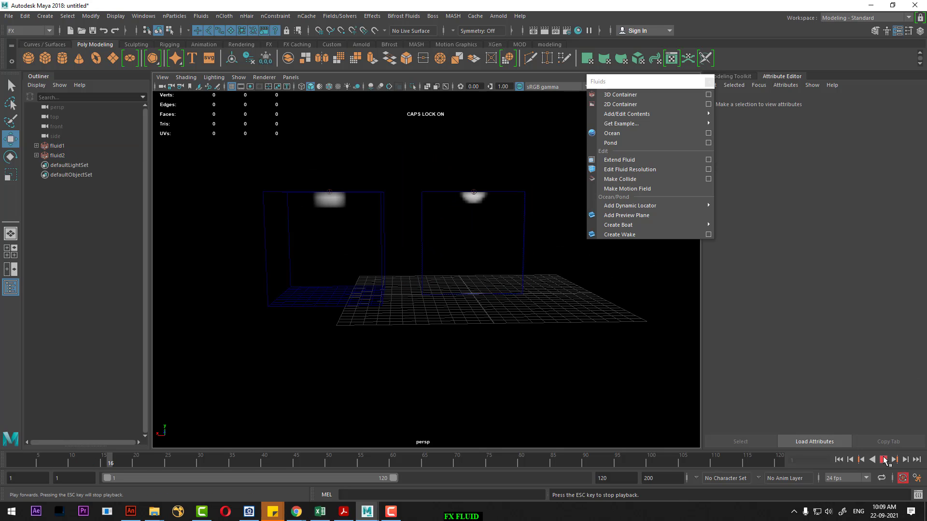
click(883, 459)
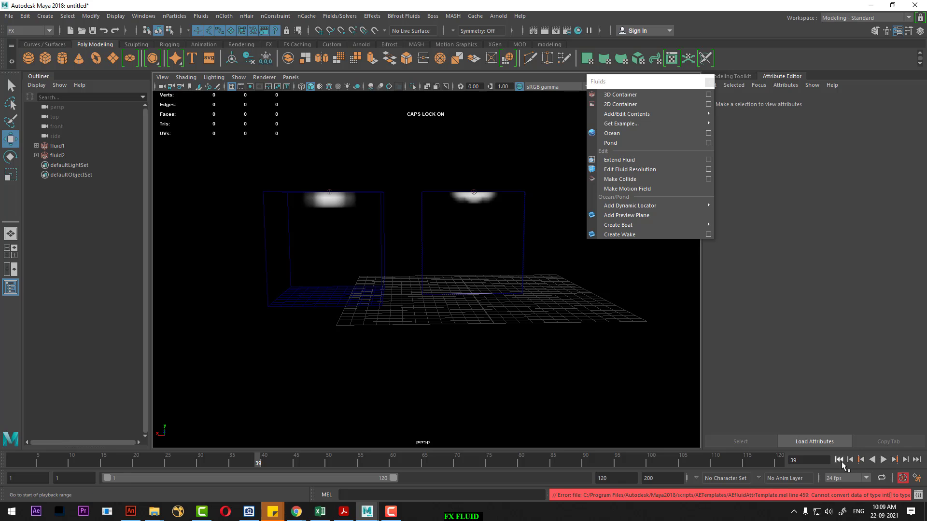
click(839, 459)
click(883, 460)
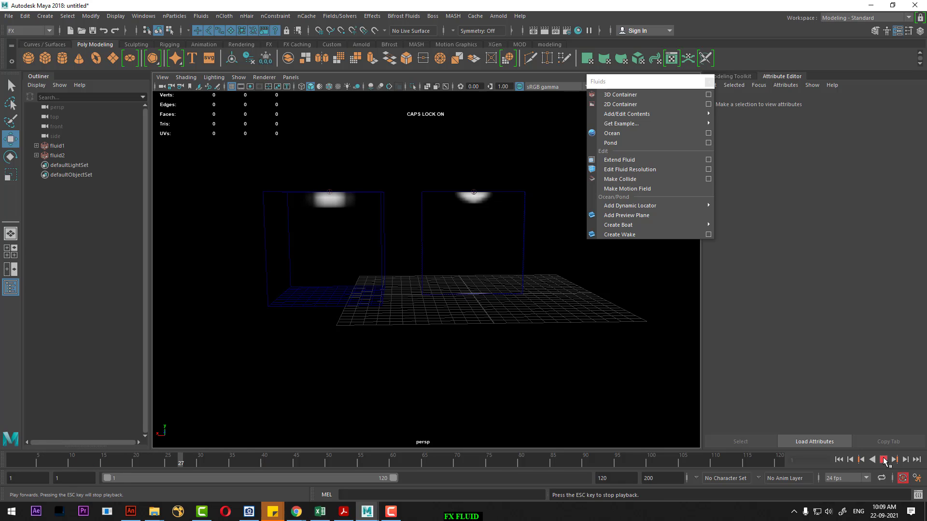
click(883, 459)
click(473, 193)
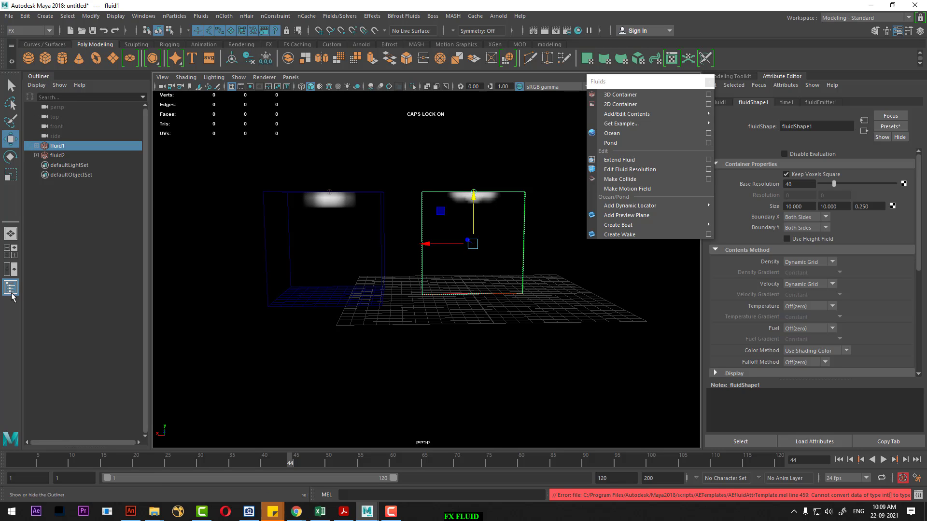
- Use a front/persp two-pane layout with the Outliner shown and a grey viewport background
click(11, 270)
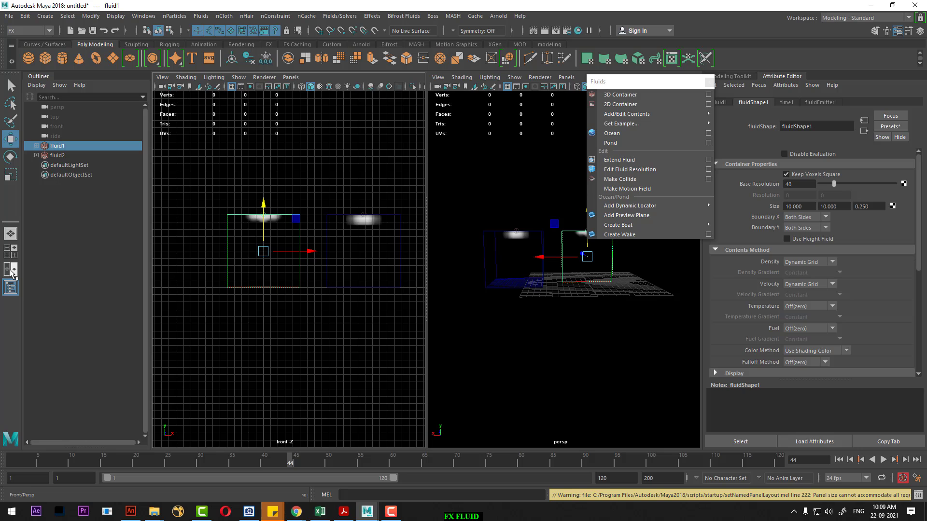
click(12, 273)
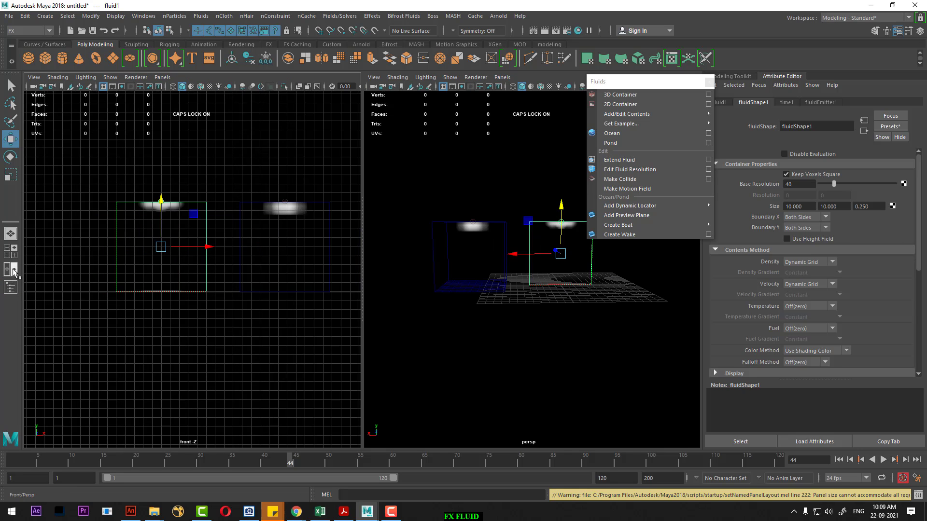
click(390, 512)
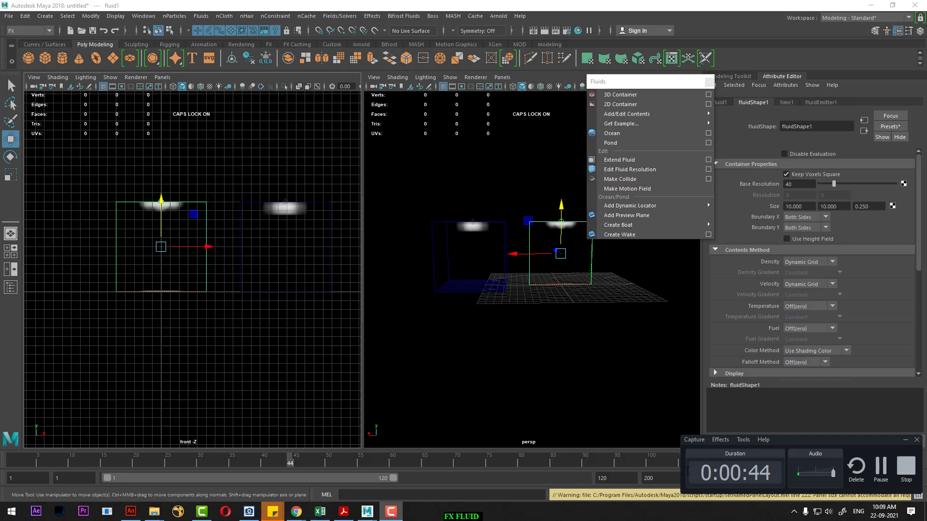
click(11, 287)
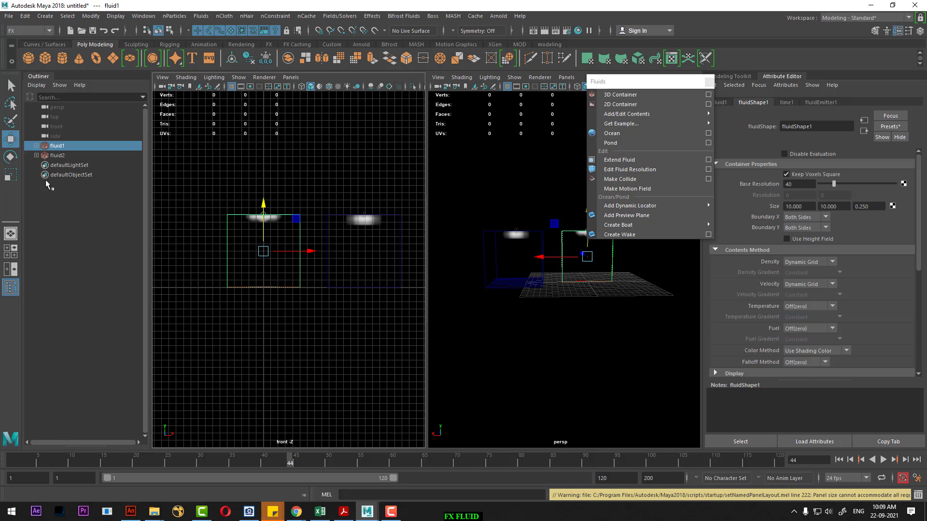
click(85, 274)
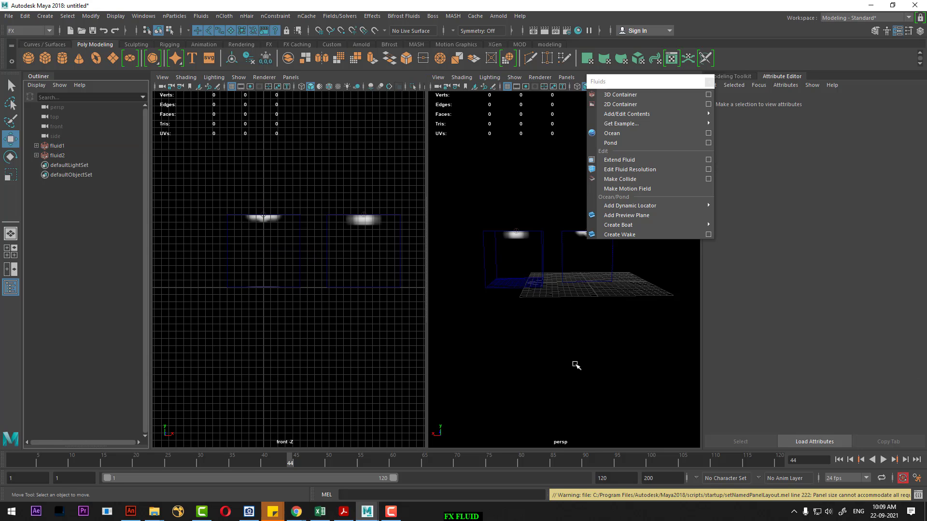
key(alt+b)
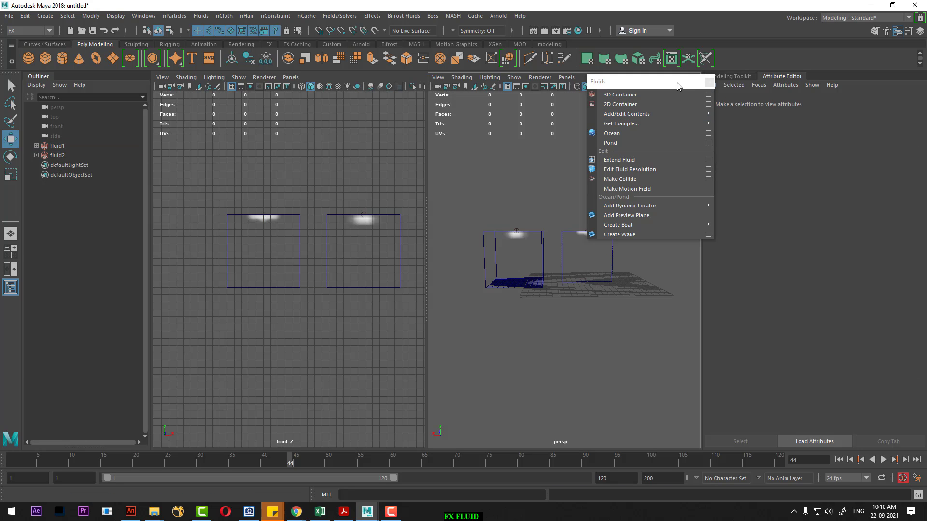
- Lower fluid1's emitter to the bottom of its container
drag(677, 86, 858, 113)
mouse_move(579, 313)
alt+mouse_down()
mouse_move(608, 328)
mouse_move(631, 304)
alt+mouse_up()
click(612, 330)
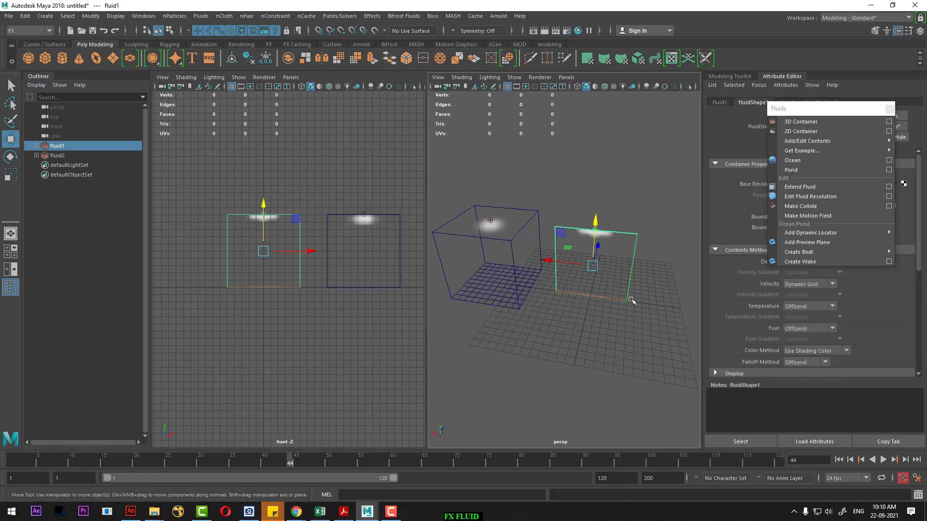
click(622, 311)
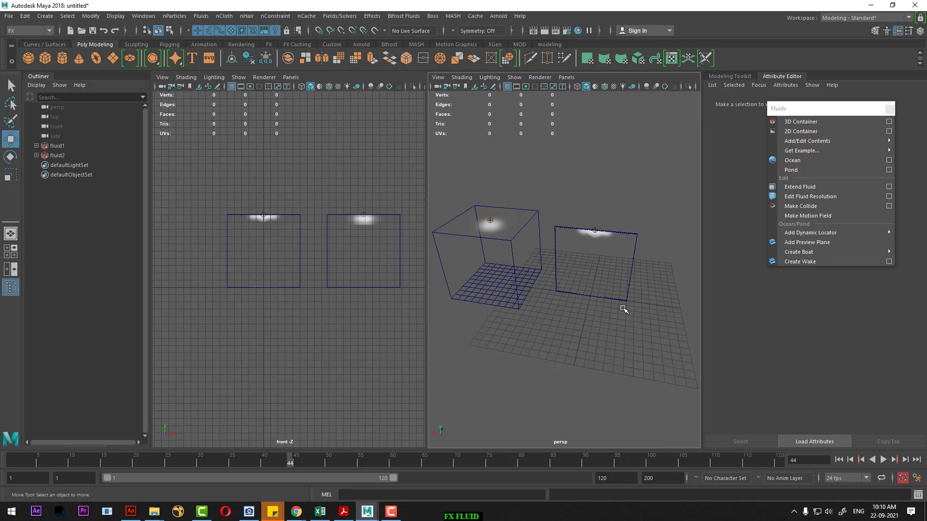
click(520, 253)
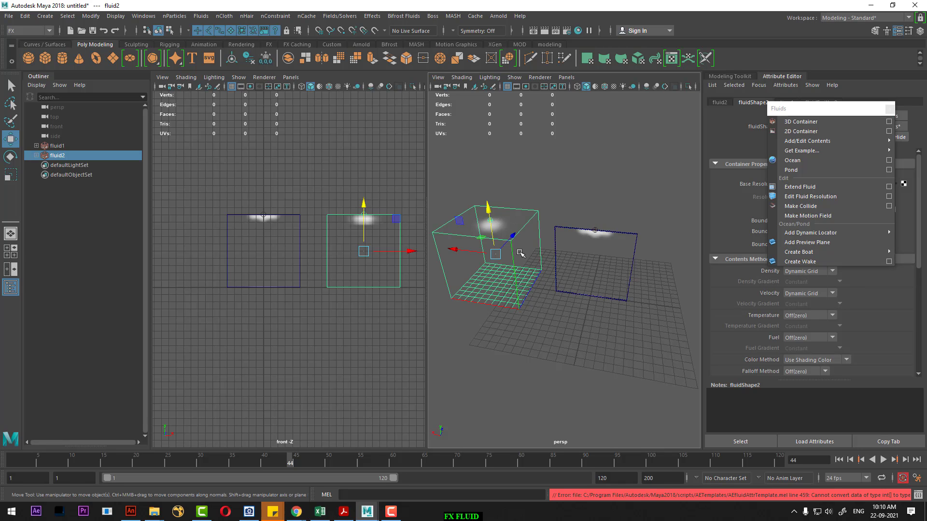
click(36, 146)
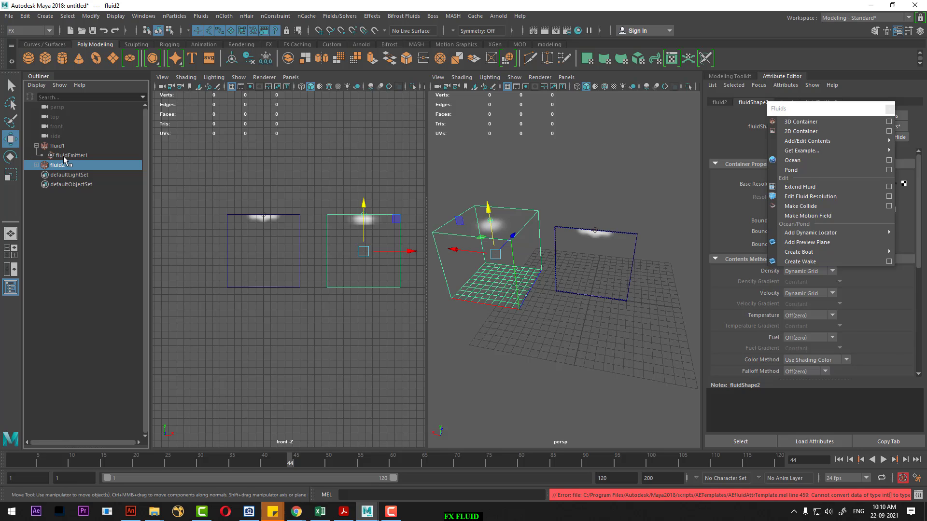
click(64, 155)
drag(600, 182, 603, 257)
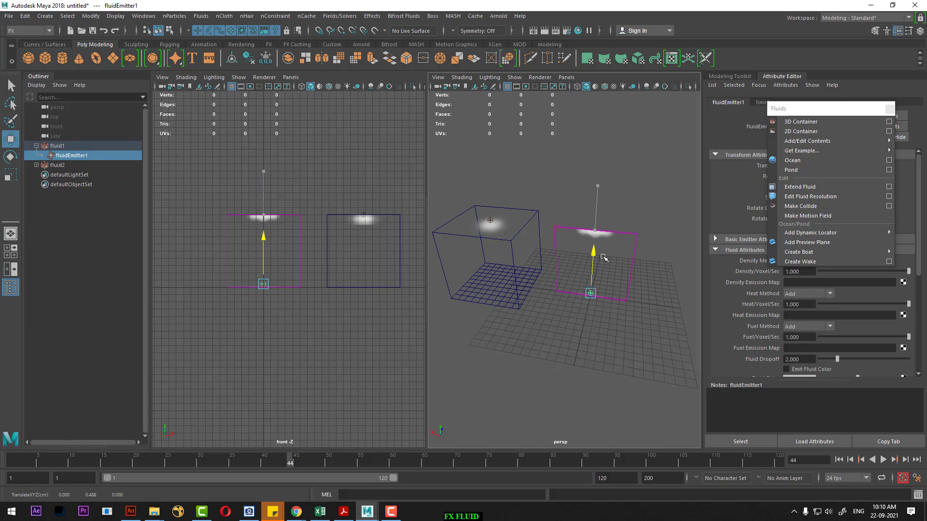
key(w)
scroll(266, 243, up, 2)
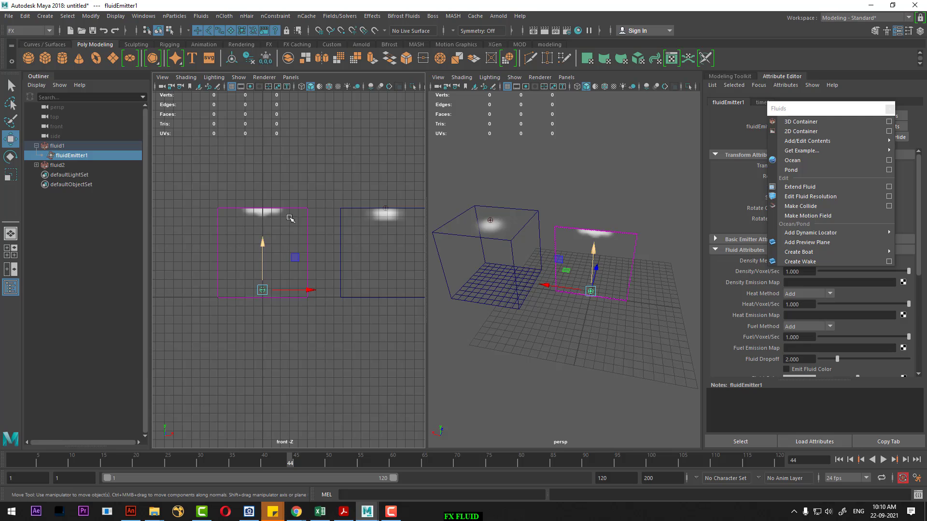
- Lower fluid2's emitter to its container bottom and rewind the simulation
click(42, 167)
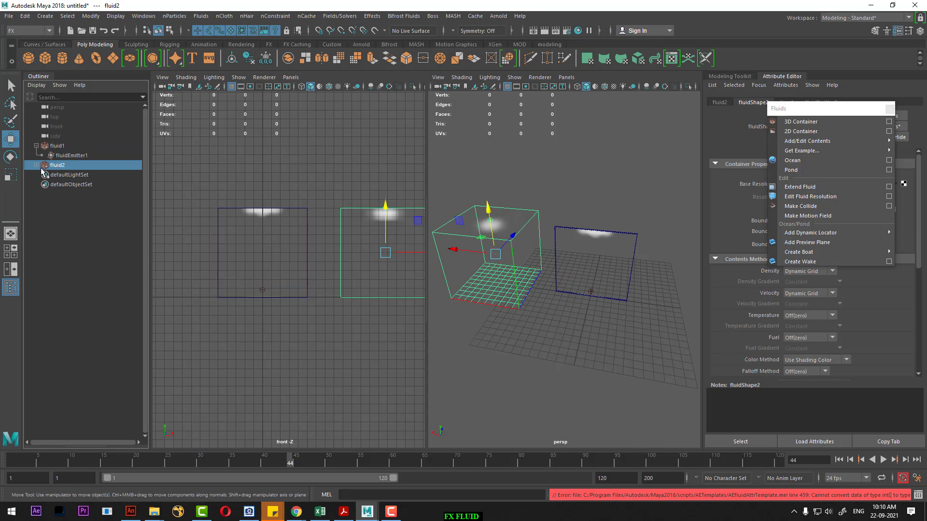
click(36, 165)
click(71, 175)
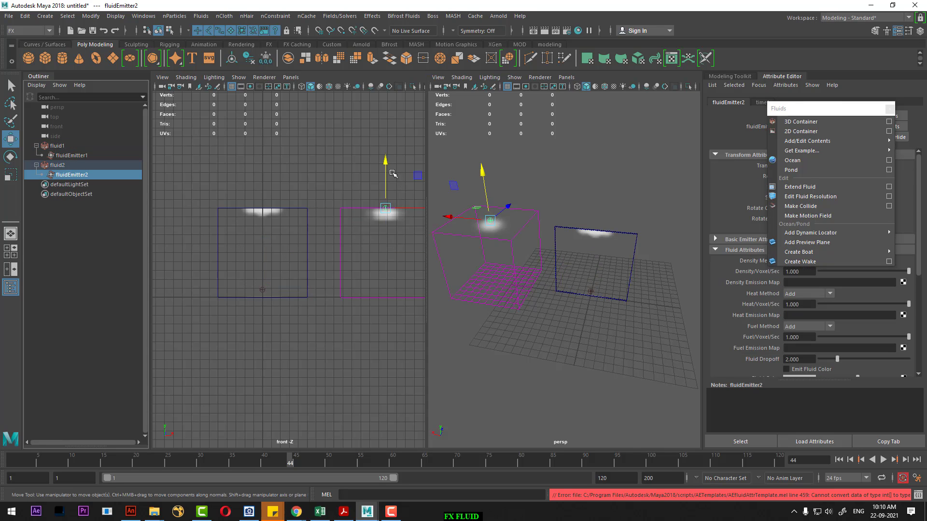
drag(393, 173, 393, 258)
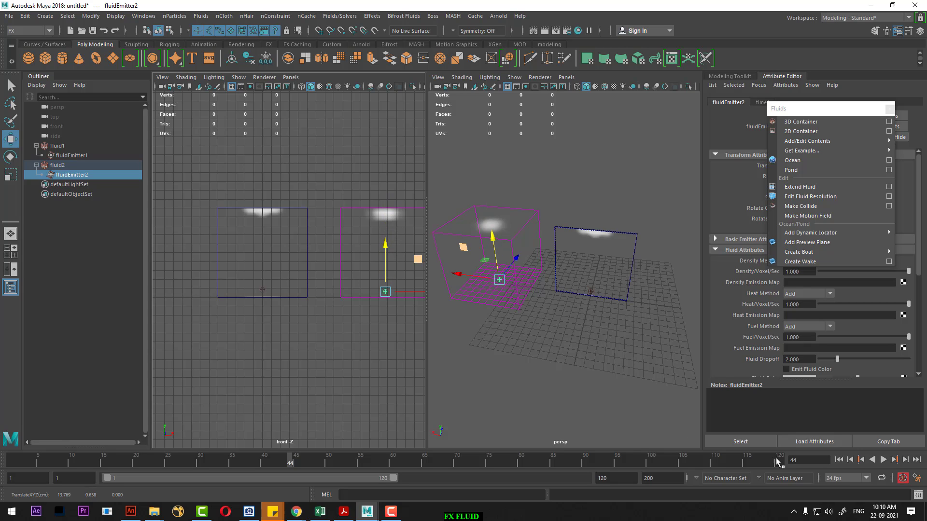
click(839, 460)
- Replay the simulation, then maximize the front view, frame both containers and render the frame
click(882, 460)
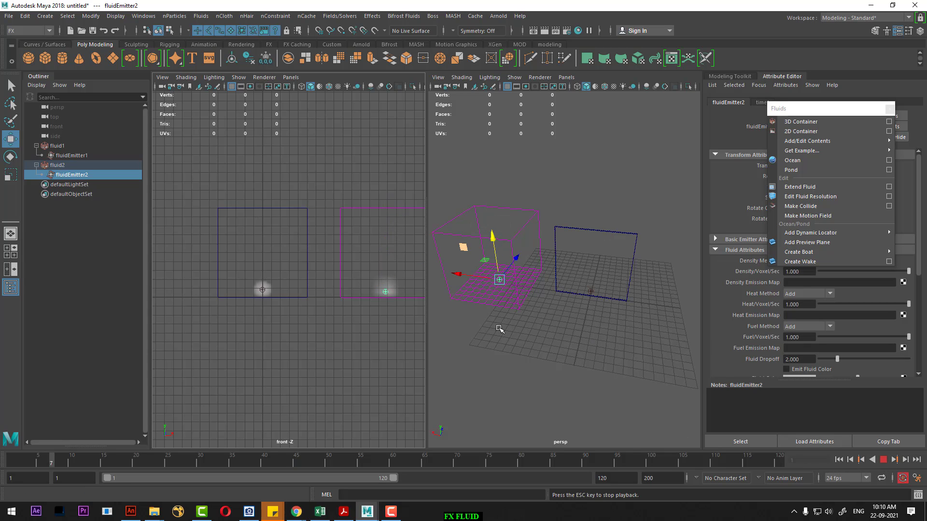
click(361, 356)
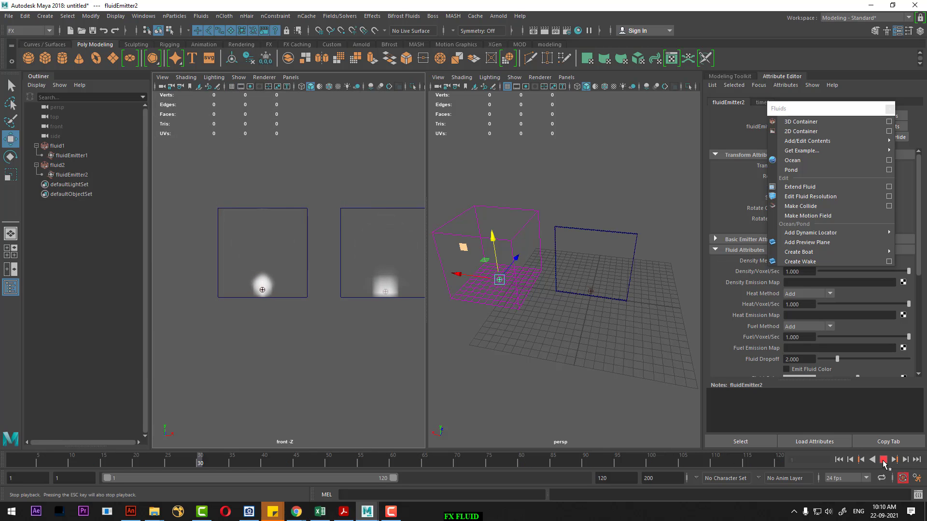
click(883, 463)
click(414, 338)
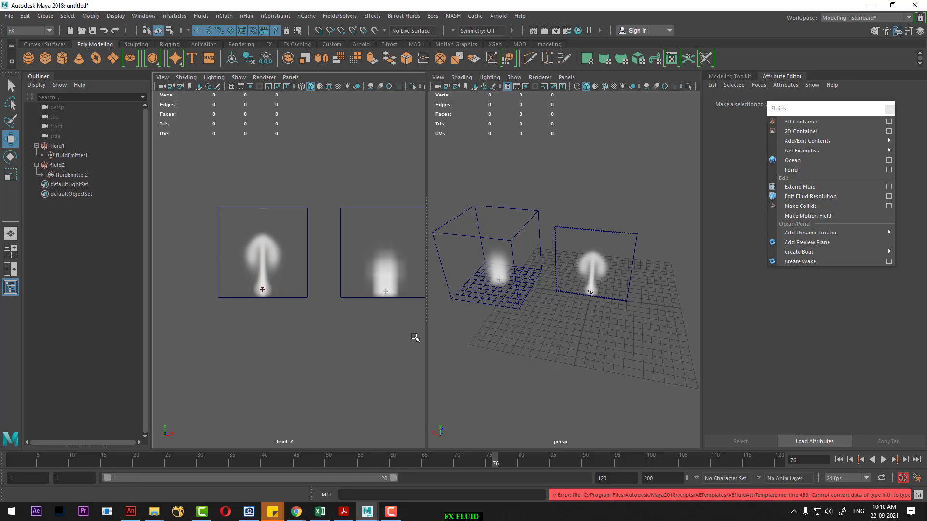
key(space)
key(f)
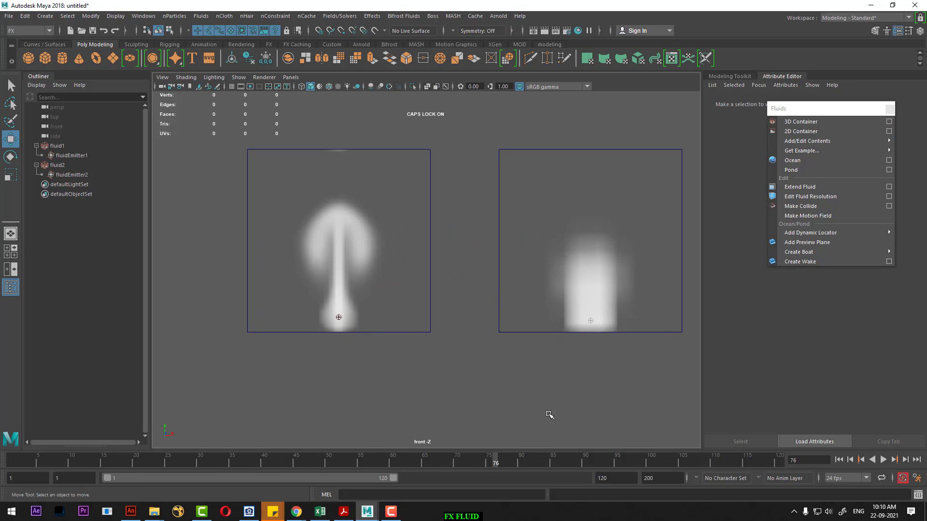
click(544, 30)
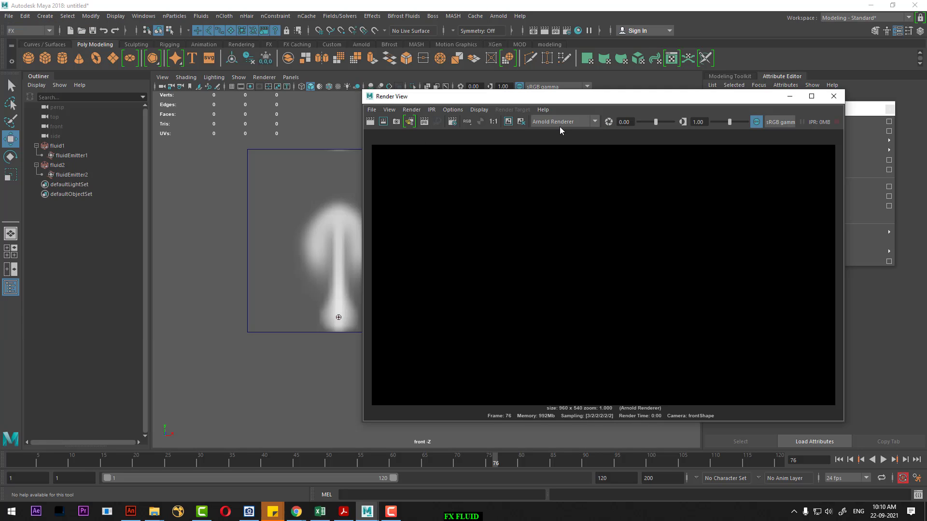
- Re-render the frame with Maya Software instead of Arnold, then close Render View
click(562, 122)
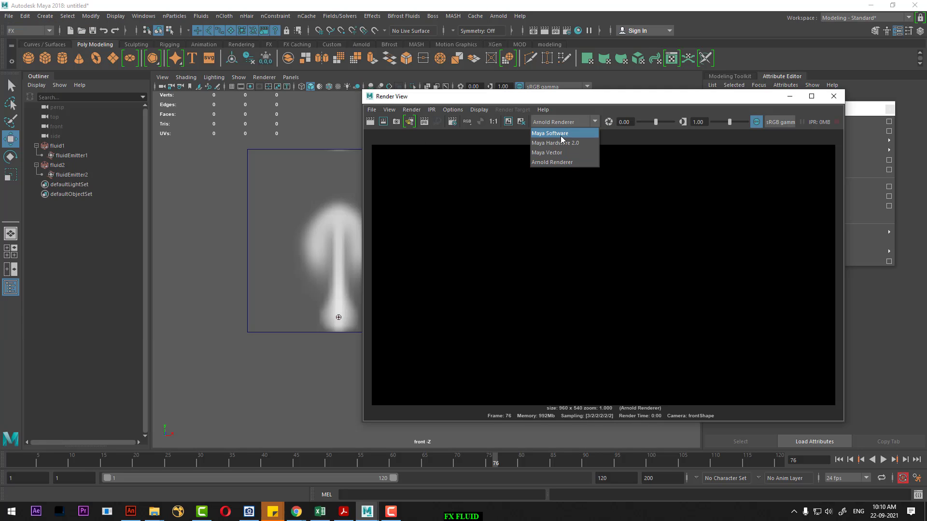
click(560, 140)
click(368, 122)
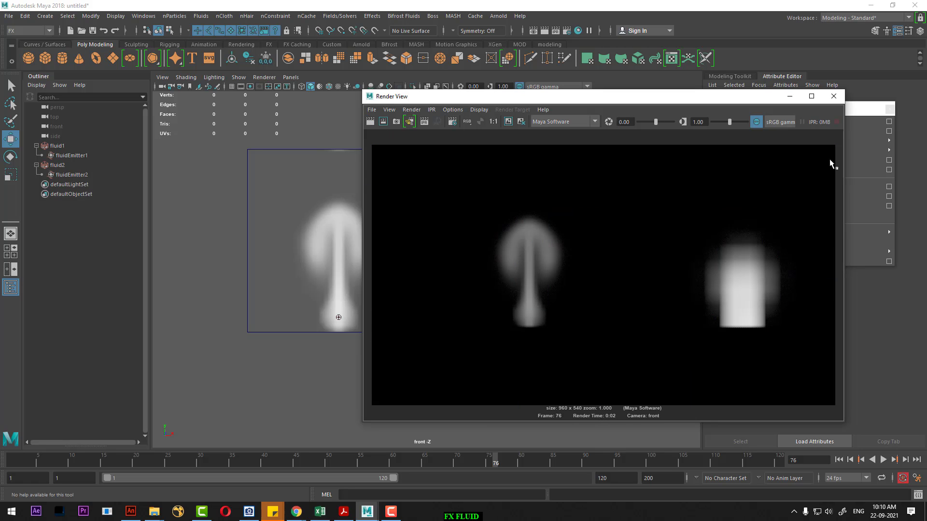
click(833, 96)
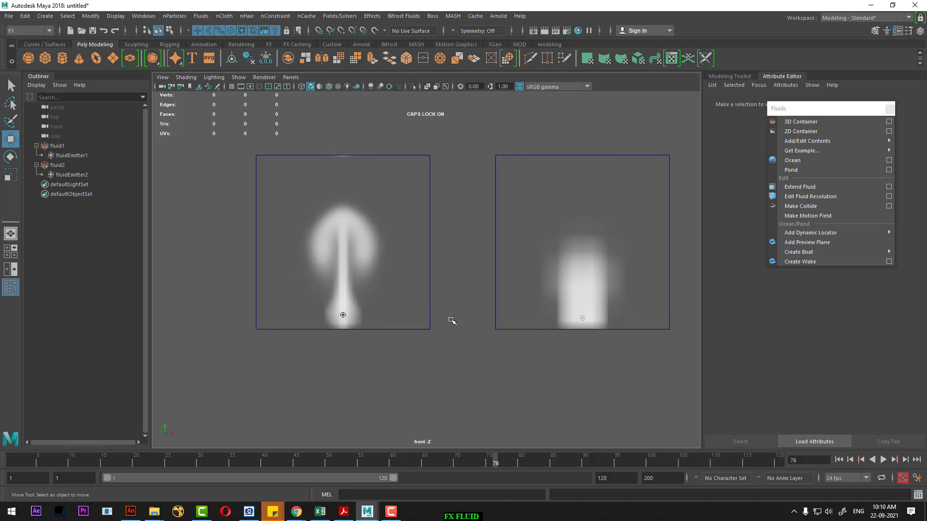
- Select the fluid2 container in perspective and close the floating Fluids menu
mouse_move(467, 228)
alt+mouse_down()
mouse_move(545, 292)
mouse_move(480, 306)
alt+mouse_up()
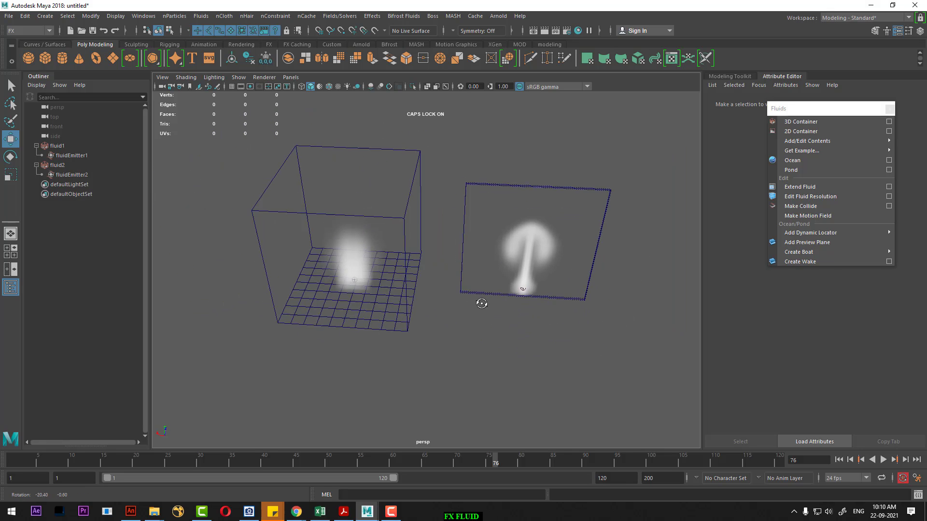
click(411, 331)
mouse_move(807, 141)
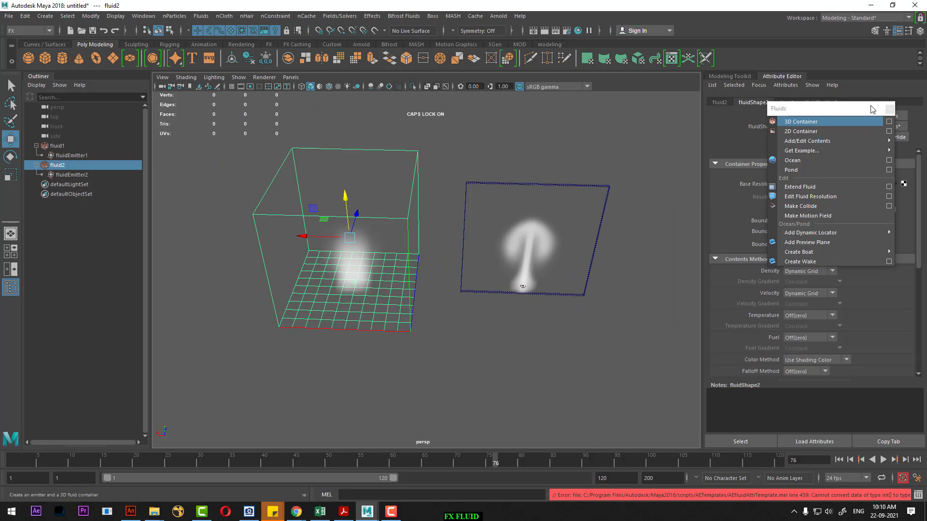
click(889, 109)
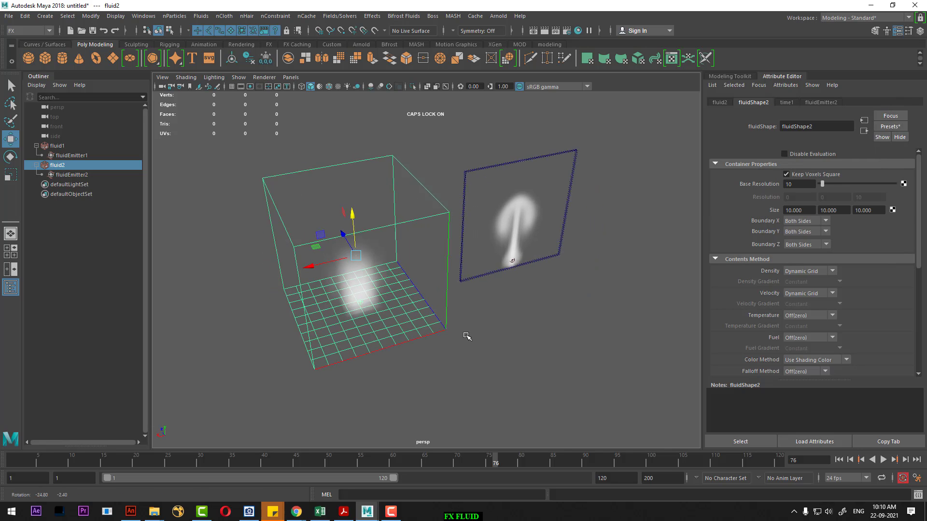
mouse_move(465, 335)
alt+mouse_down()
mouse_move(465, 319)
mouse_move(438, 351)
alt+mouse_up()
click(465, 318)
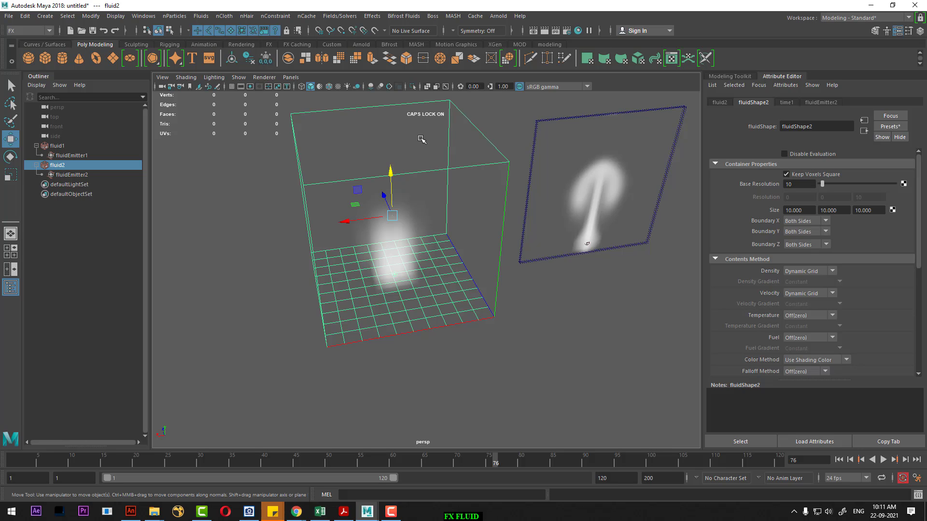
click(573, 162)
click(445, 232)
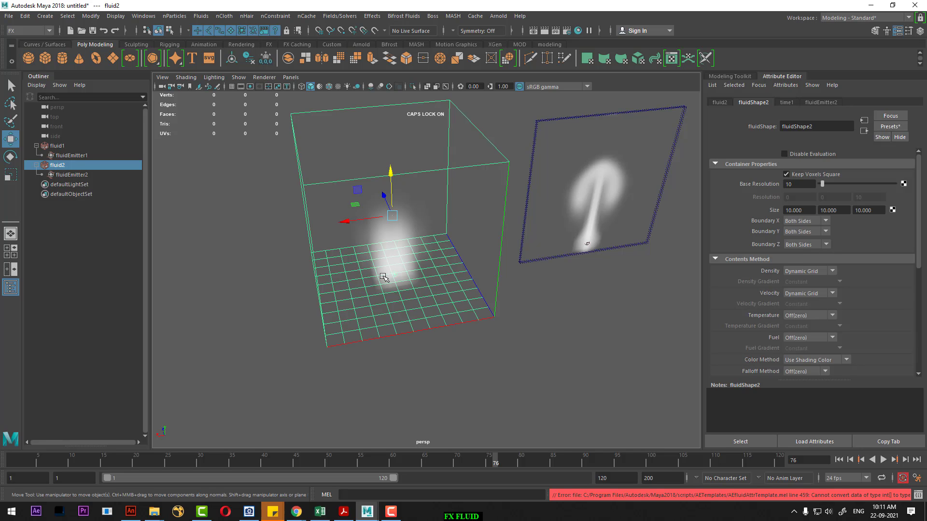
mouse_move(381, 278)
alt+mouse_down()
mouse_move(283, 262)
mouse_move(306, 285)
mouse_move(299, 290)
alt+mouse_up()
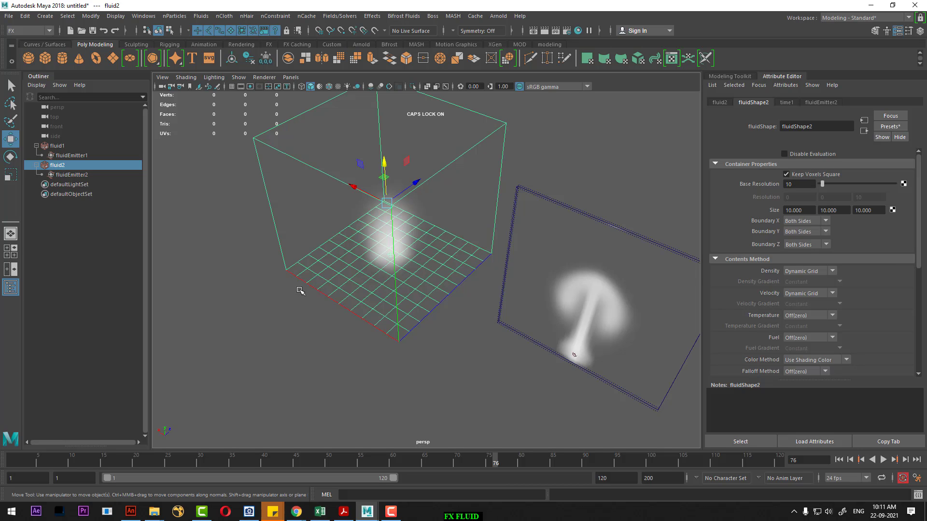
mouse_move(320, 274)
alt+mouse_down()
mouse_move(348, 289)
mouse_move(383, 285)
mouse_move(357, 352)
mouse_move(373, 409)
alt+mouse_up()
click(373, 409)
key(ctrl+z)
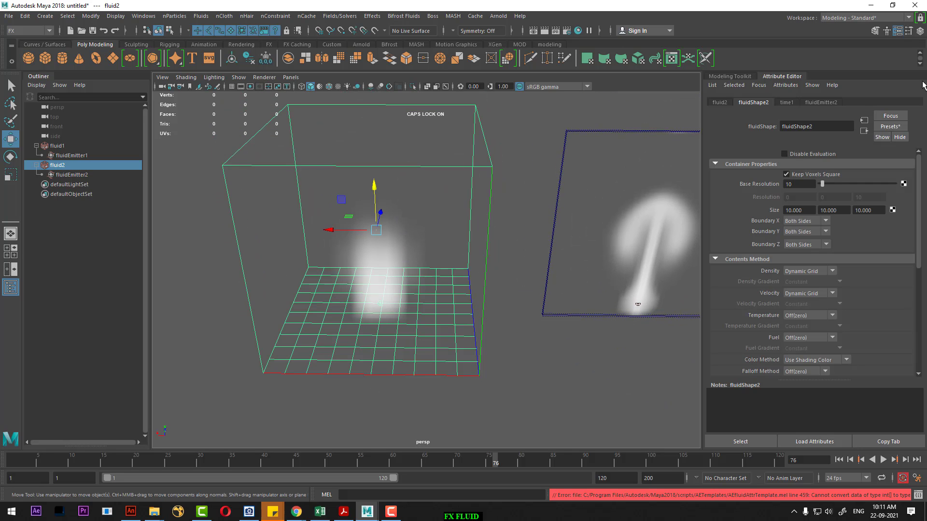
- Set fluid2's Base Resolution to 100 in the Attribute Editor
click(719, 103)
click(752, 105)
drag(811, 184, 735, 188)
text(0)
key(Return)
- Rewind and replay the simulation to watch fluid2's plume grow into a mushroom
click(839, 460)
click(882, 459)
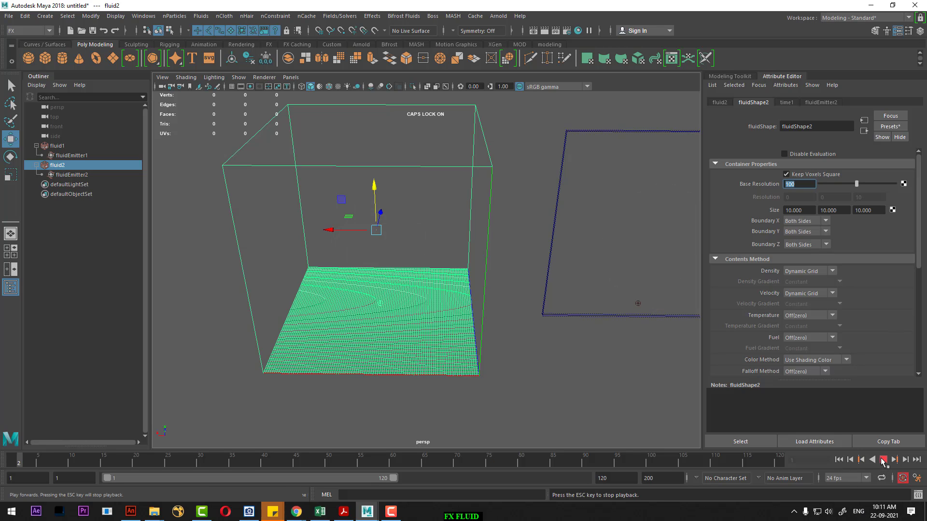
click(882, 459)
alt+drag(483, 377, 438, 374)
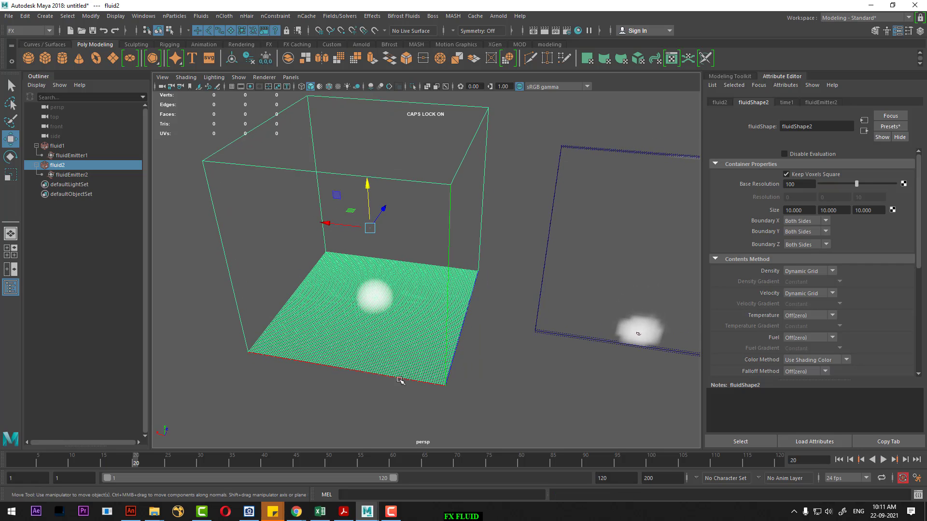
click(882, 459)
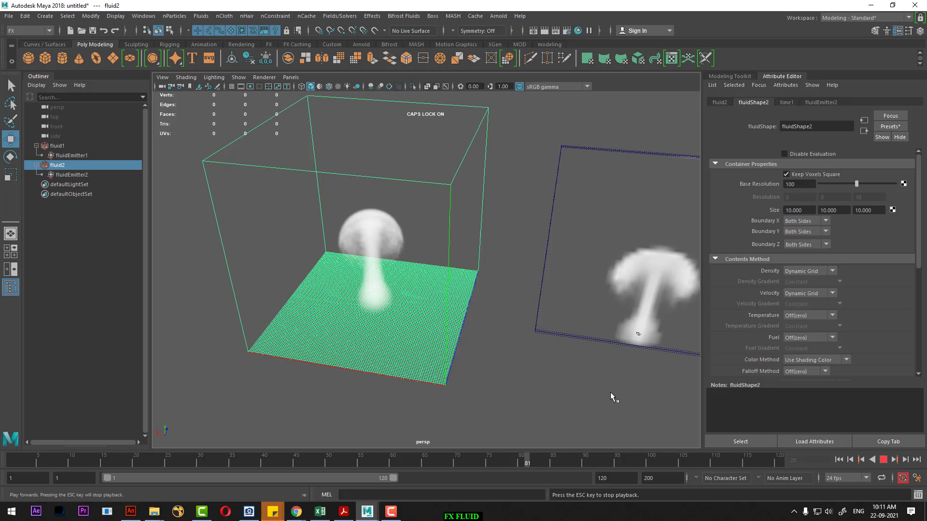
mouse_move(612, 395)
alt+mouse_down()
mouse_move(637, 378)
mouse_move(585, 400)
alt+mouse_up()
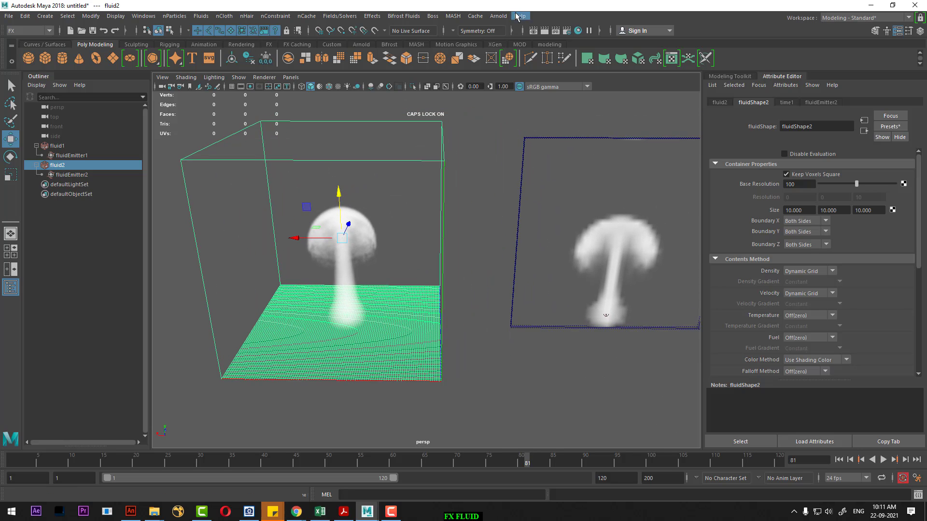
click(546, 31)
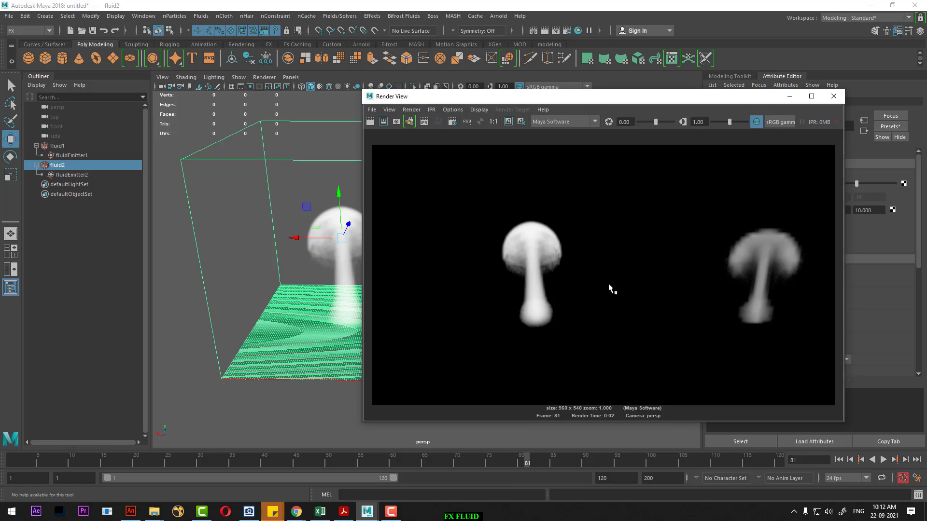
- Close the render preview, then select fluid1 and frame it in the view
click(833, 96)
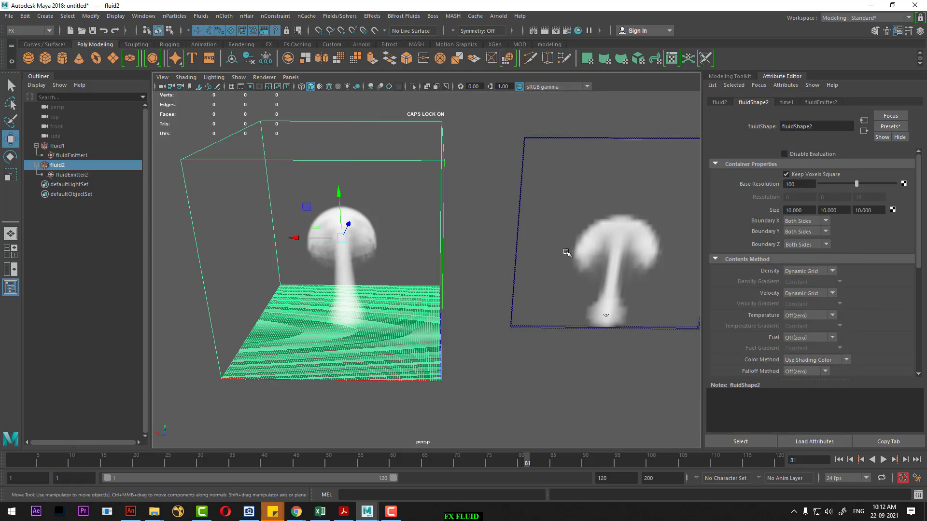
mouse_move(524, 291)
alt+mouse_down()
mouse_move(502, 361)
mouse_move(502, 337)
mouse_move(627, 338)
alt+mouse_up()
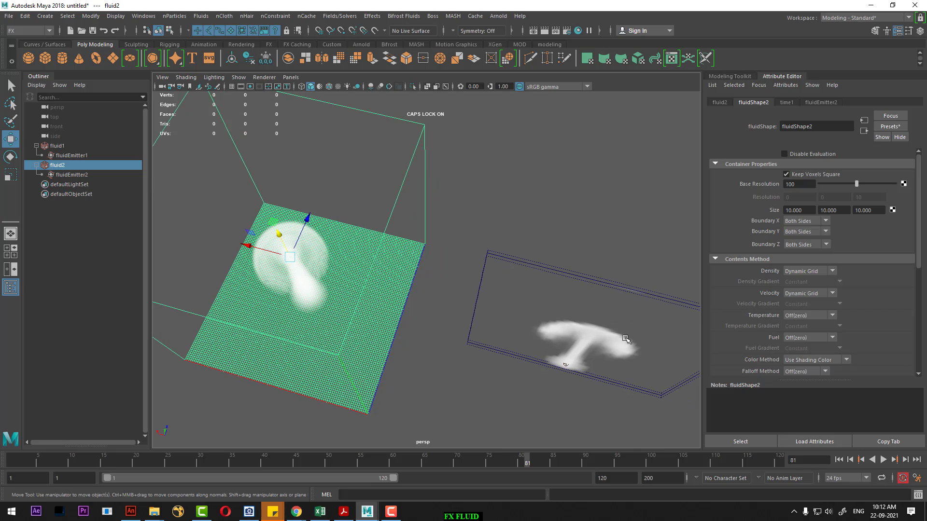
alt+drag(549, 332, 542, 288)
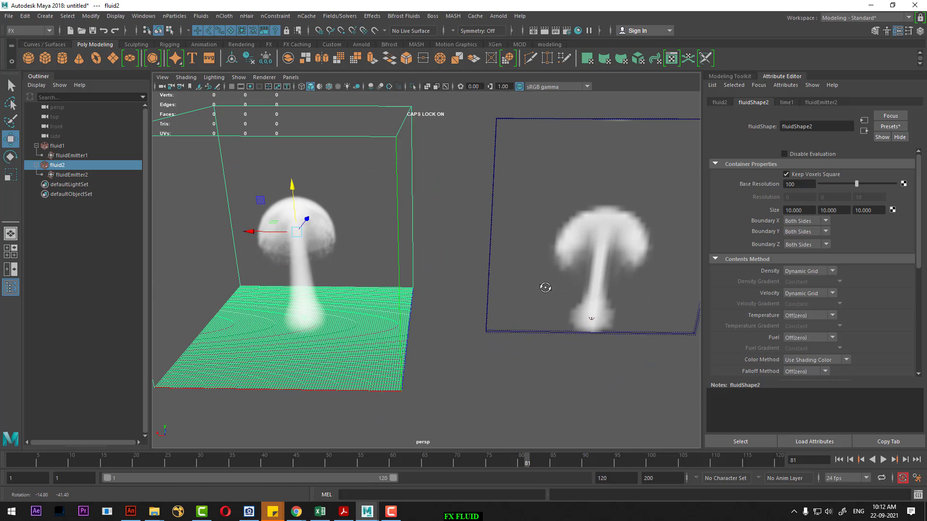
click(650, 318)
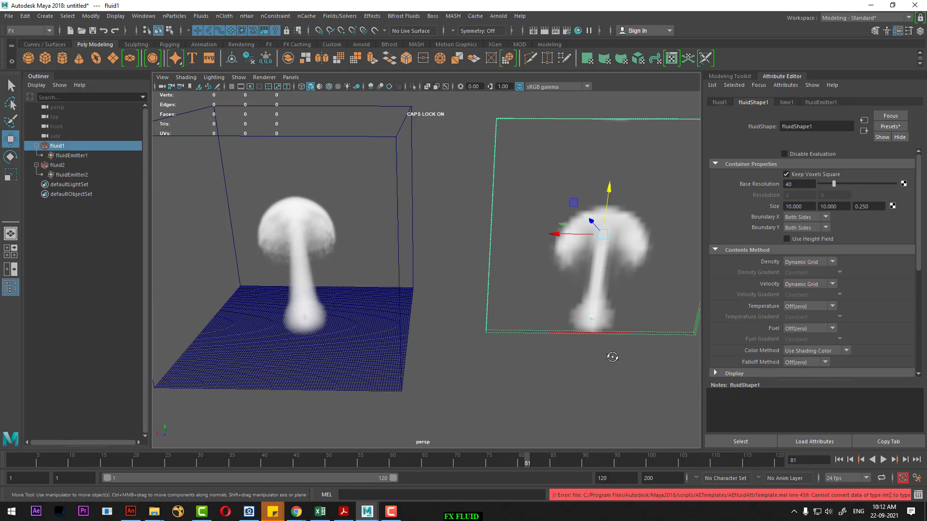
key(f)
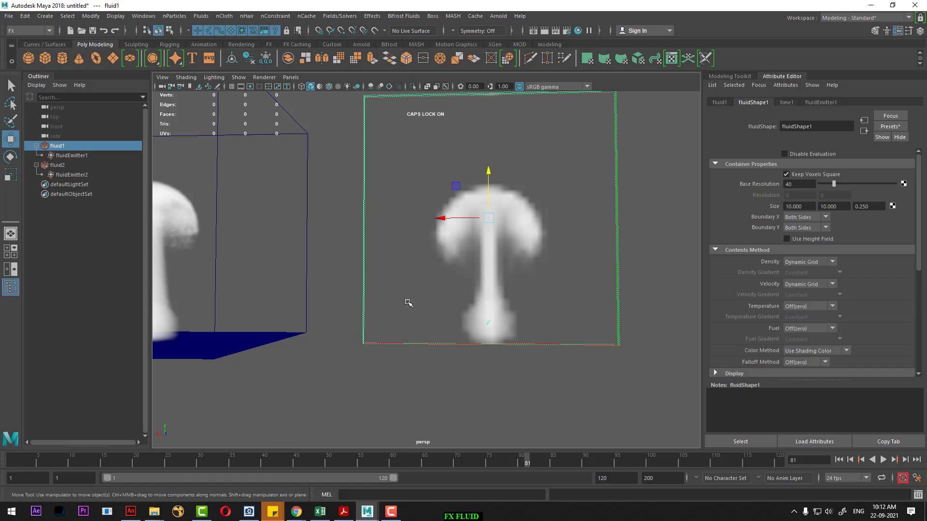
alt+drag(407, 304, 376, 318)
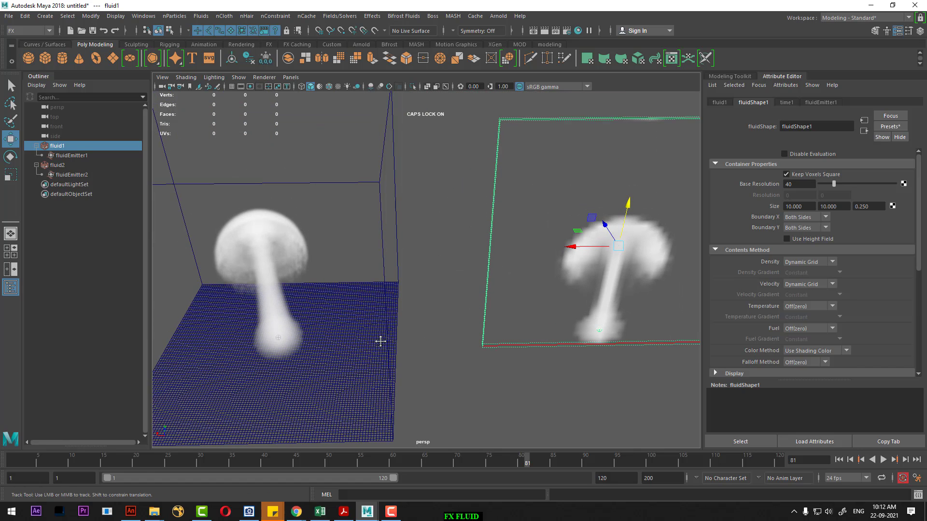
alt+drag(379, 337, 425, 292)
alt+middle_drag(425, 291, 459, 331)
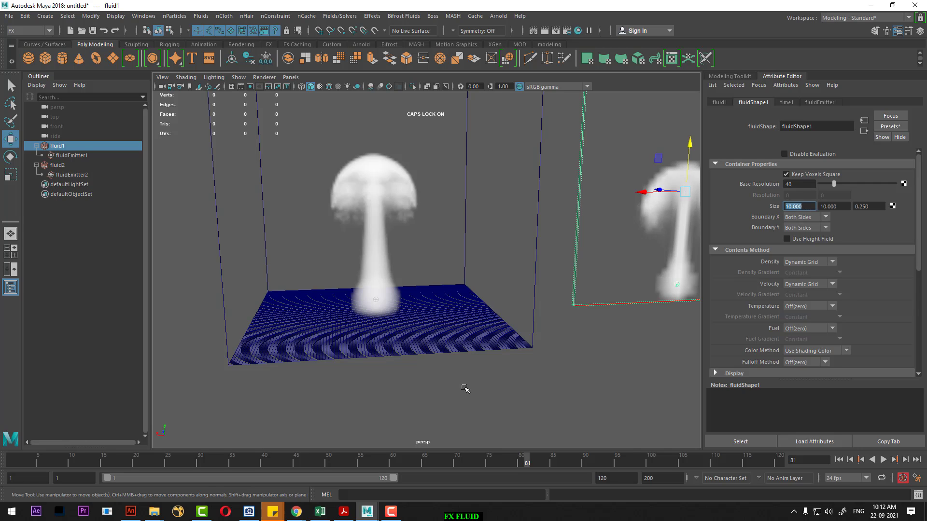
alt+drag(465, 386, 487, 381)
- Set fluid1's Size X and Size Y to 20 each
drag(814, 206, 696, 210)
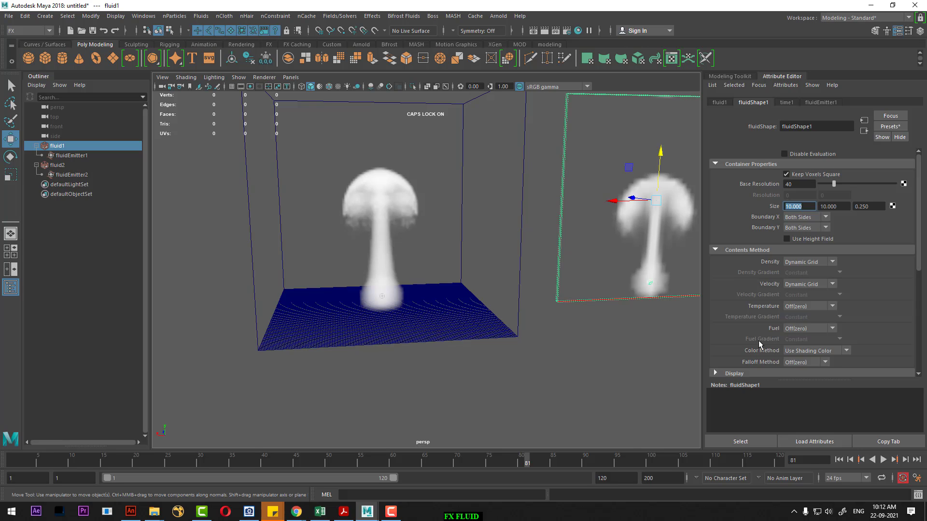
text(20)
key(Tab)
text(20)
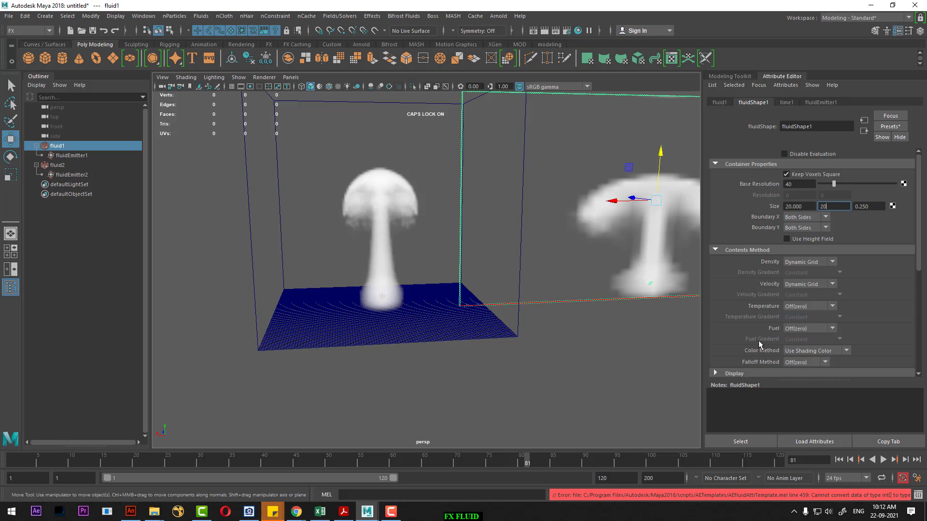
key(Return)
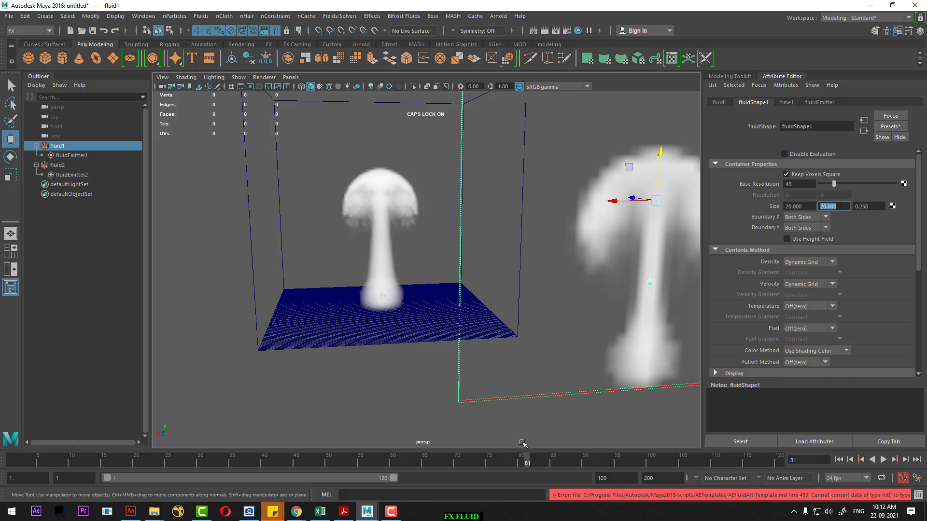
alt+drag(543, 398, 476, 339)
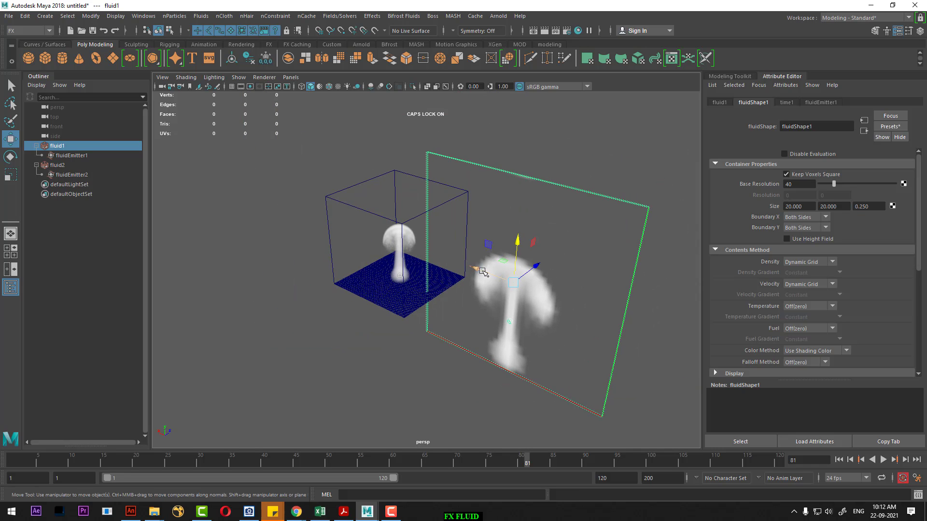
alt+drag(483, 263, 434, 370)
- Select fluid2 and set all three of its Size values to 20
click(435, 370)
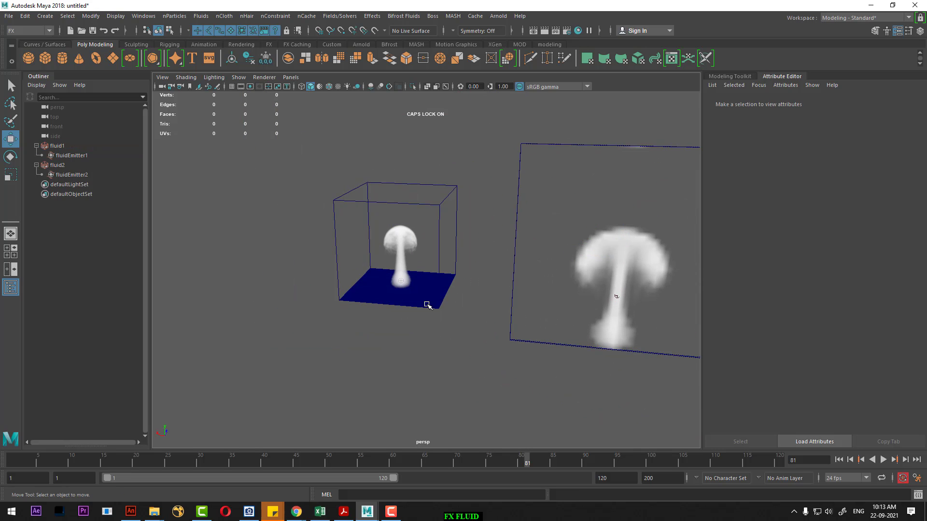
click(429, 307)
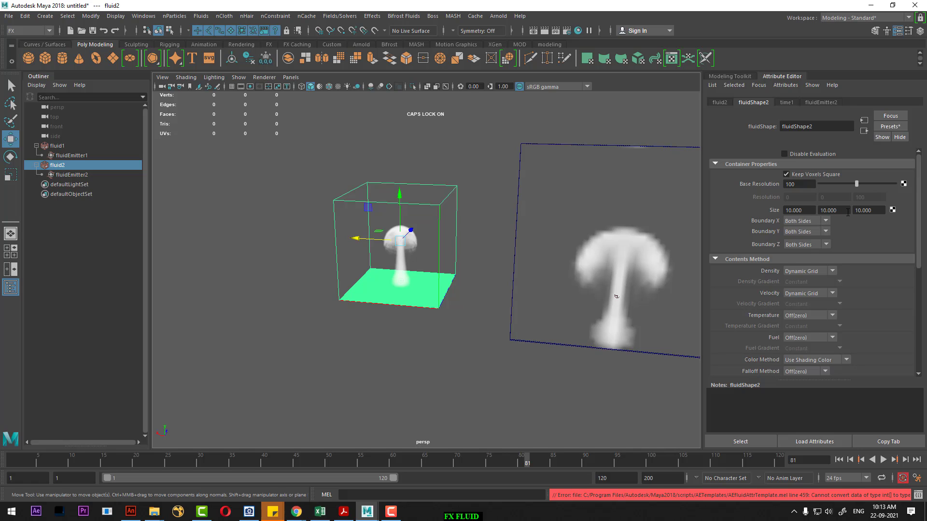
mouse_move(616, 296)
alt+mouse_down()
mouse_move(459, 300)
mouse_move(444, 364)
alt+mouse_up()
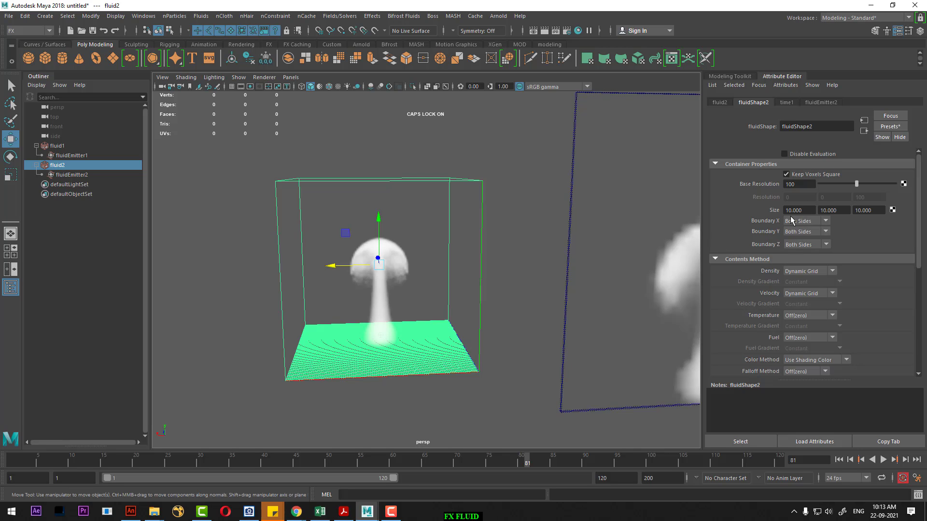
click(807, 211)
text(20)
key(Tab)
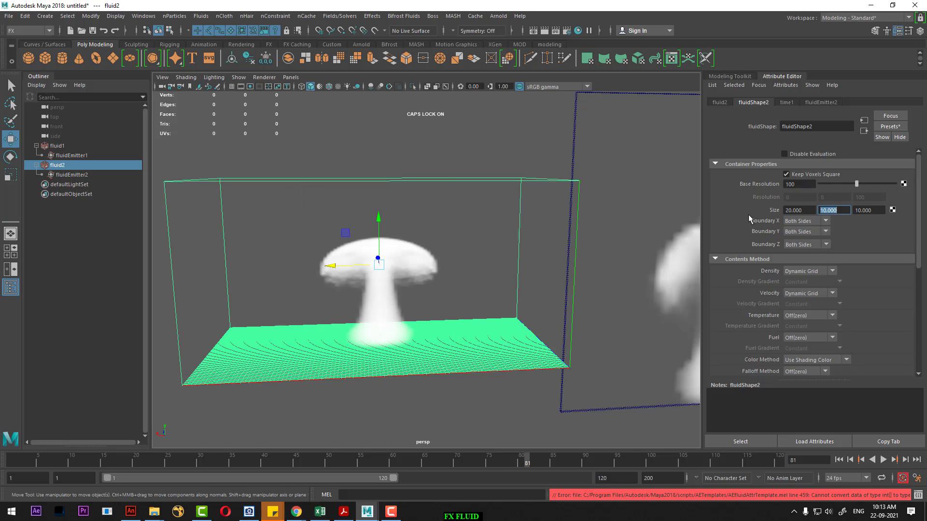
text(20)
key(Tab)
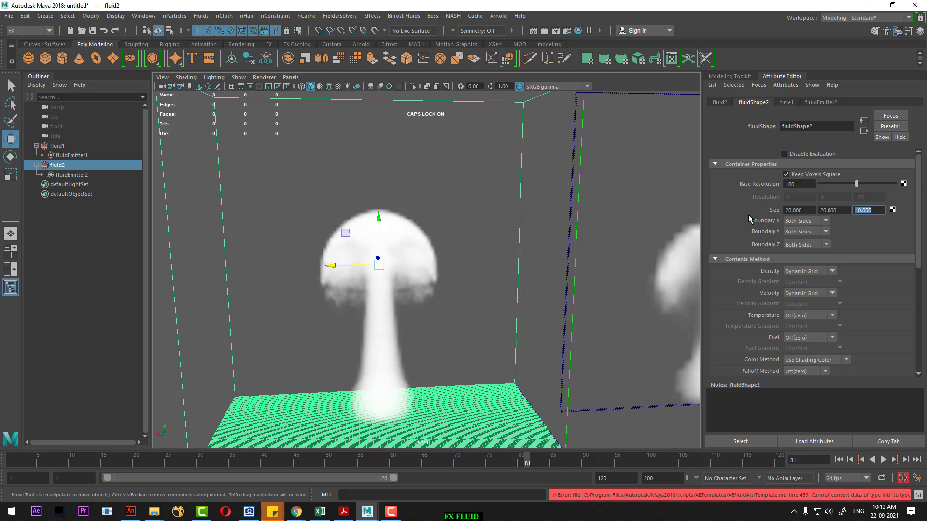
text(20)
key(Return)
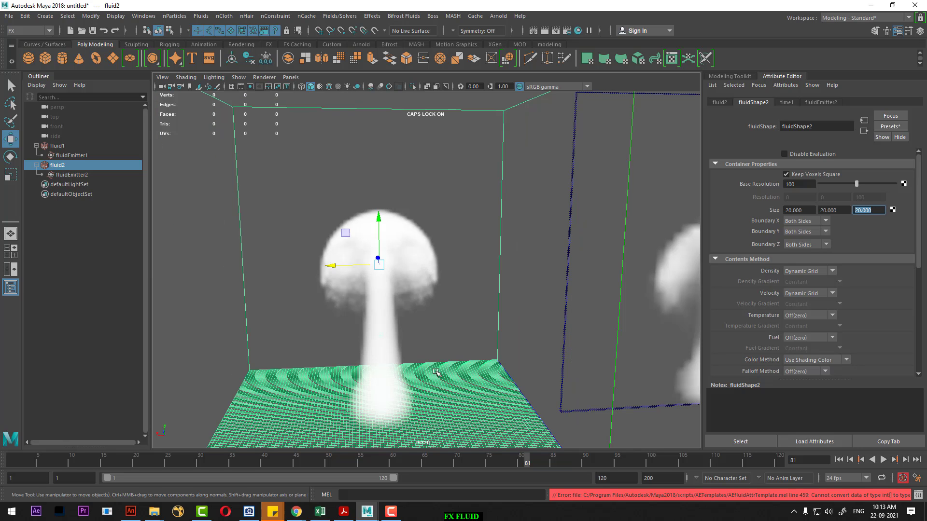
- Change fluid2's Size Y to 50 for a taller container
alt+drag(435, 373, 473, 338)
click(834, 210)
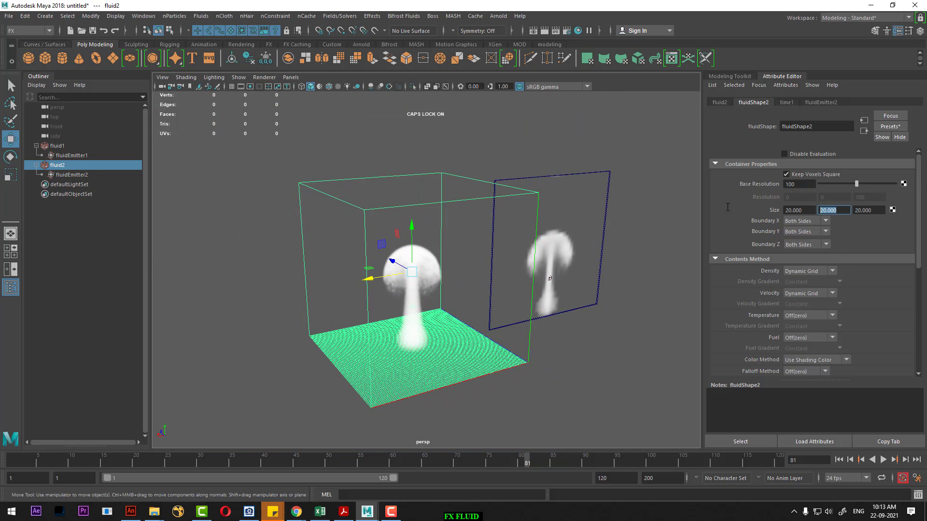
text(50)
key(Return)
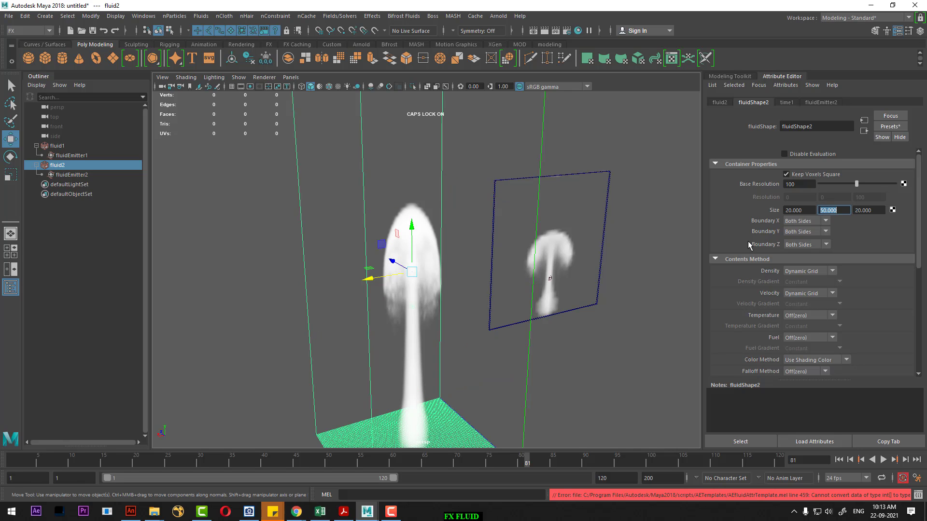
alt+drag(422, 245, 458, 251)
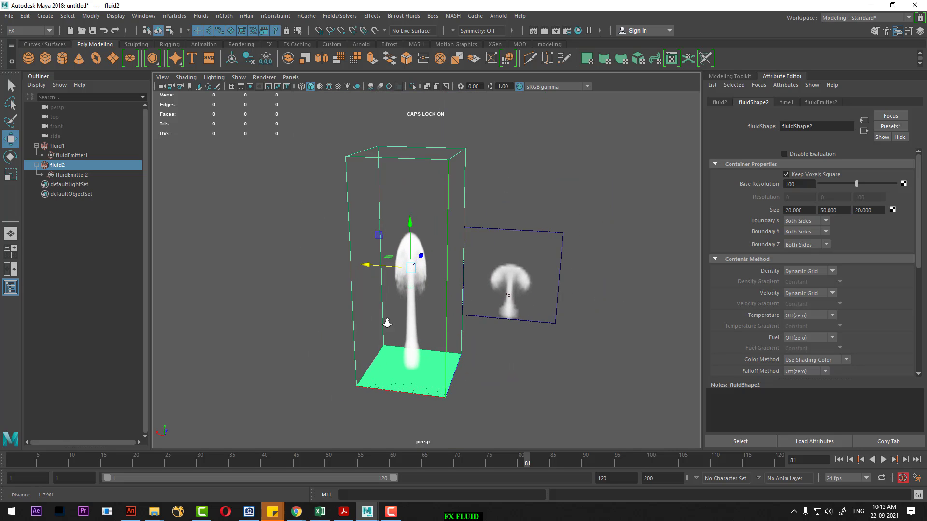
- Rewind and replay the smoke simulation, then stop playback and clear the selection
click(839, 459)
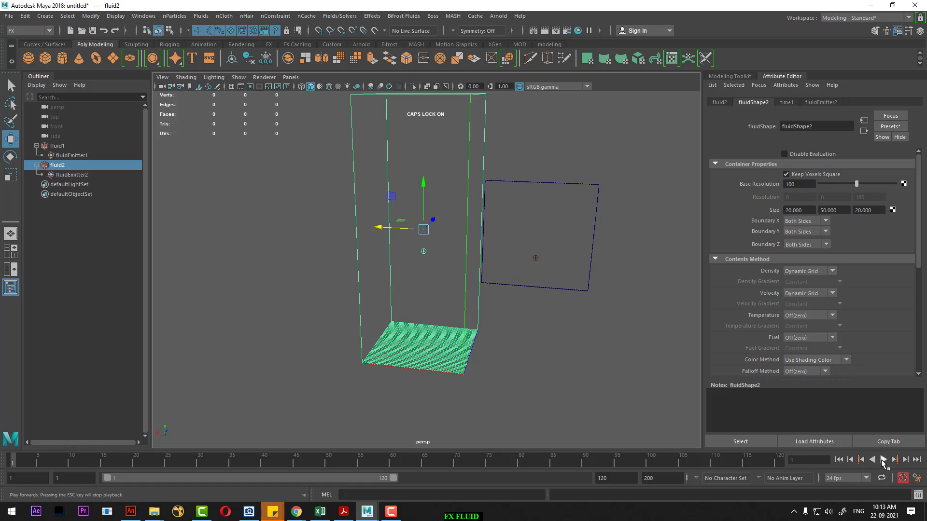
click(881, 460)
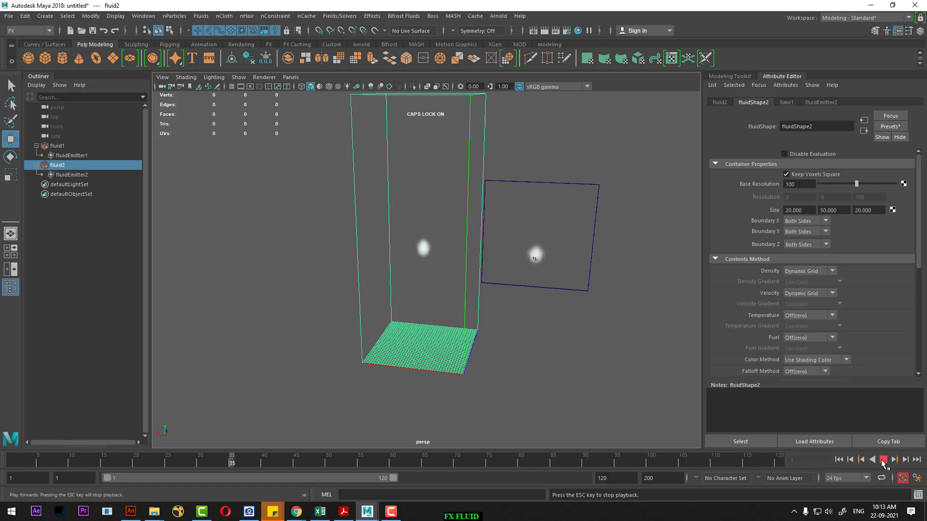
alt+drag(403, 301, 412, 288)
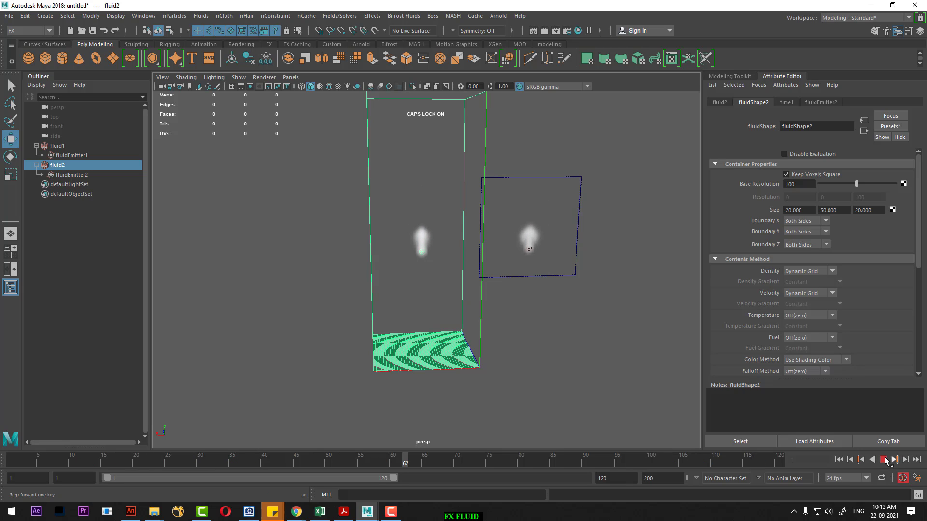
key(Escape)
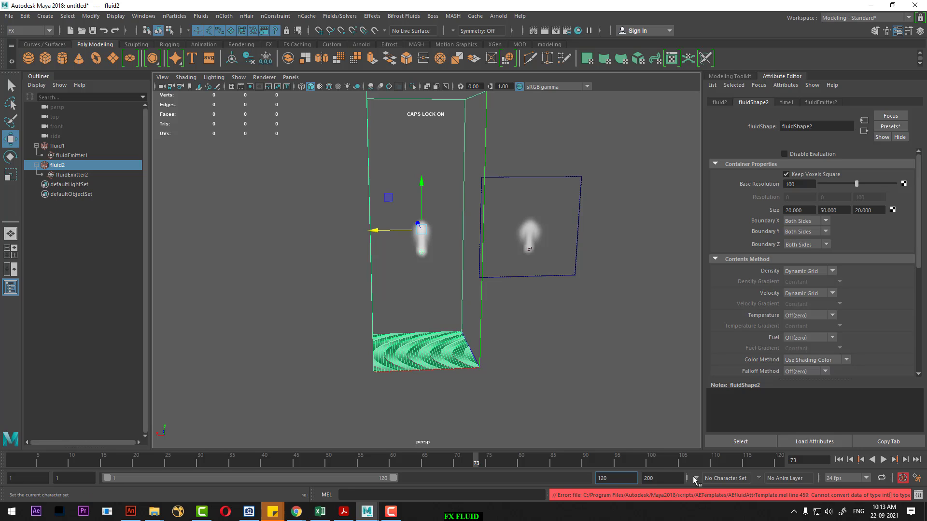
click(598, 304)
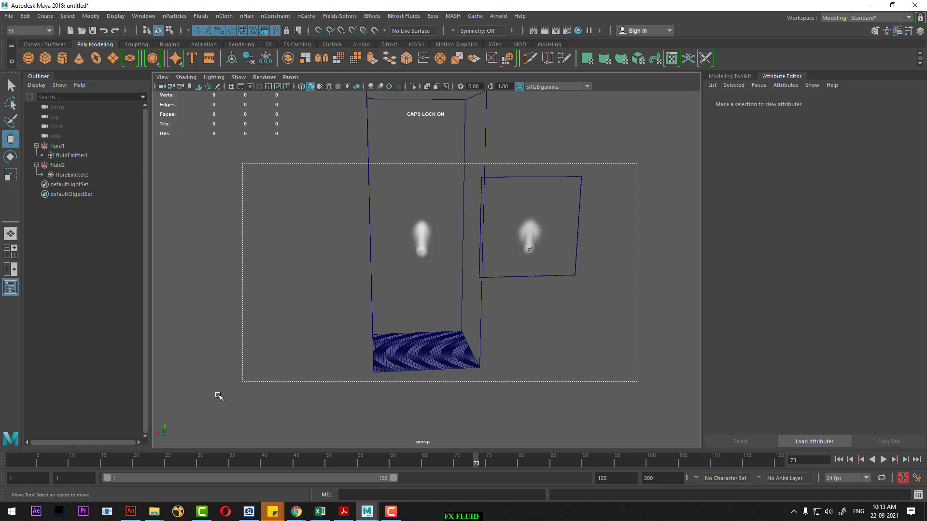
- Delete both existing fluid containers and emitters, then bring up the 3D Container with Emitter options
drag(640, 164, 241, 382)
key(Delete)
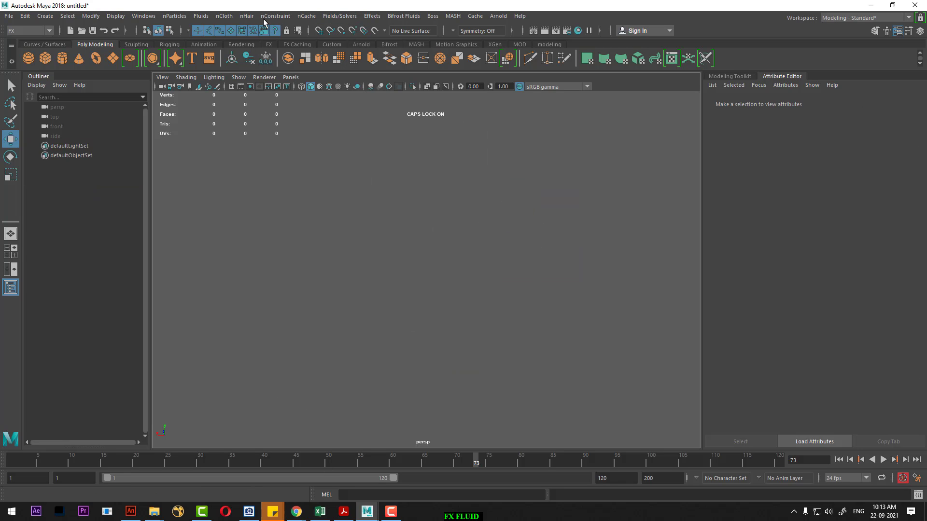
click(200, 16)
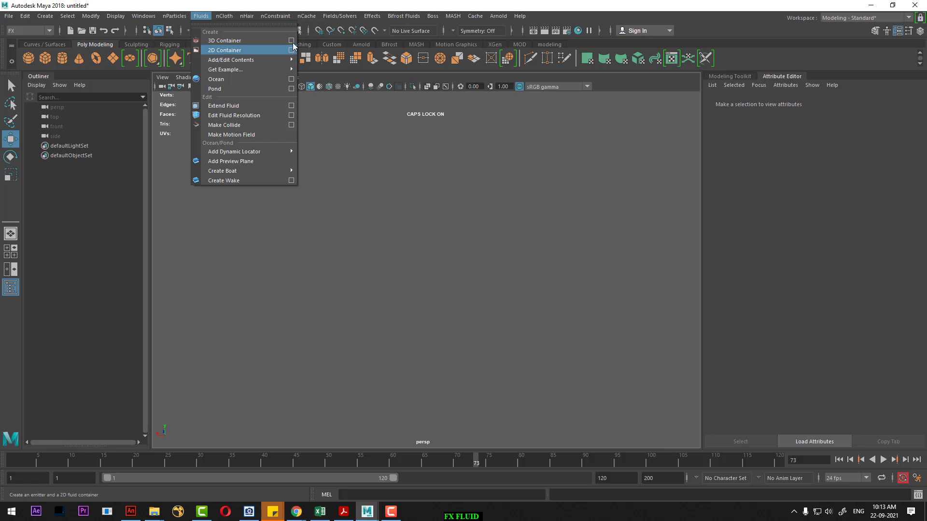
click(291, 40)
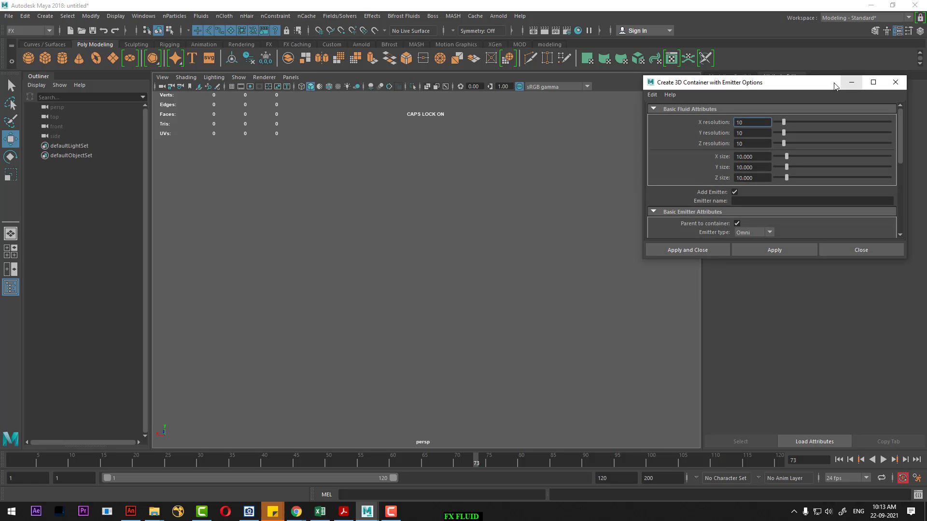
drag(834, 85, 696, 90)
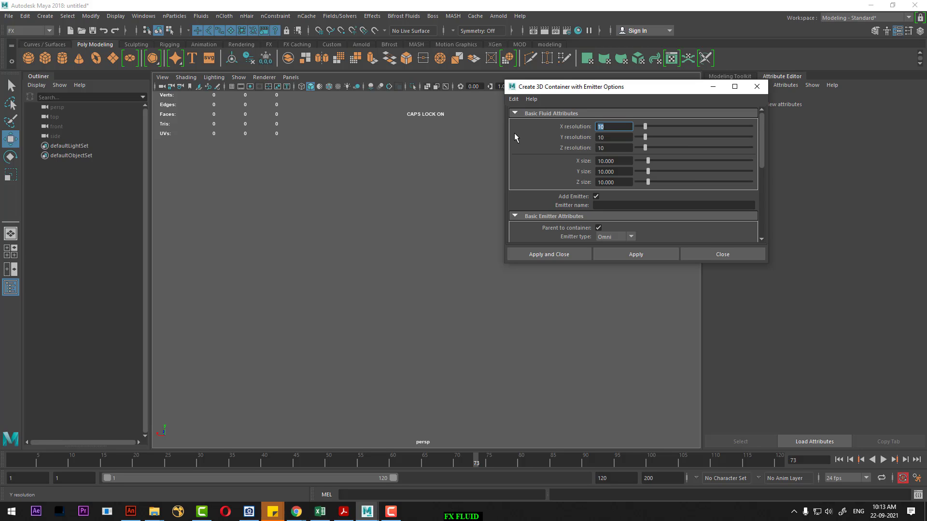
- Enter a 20×60×20 resolution and set the container's Y size to 60
text(20)
key(Tab)
text(60)
key(Tab)
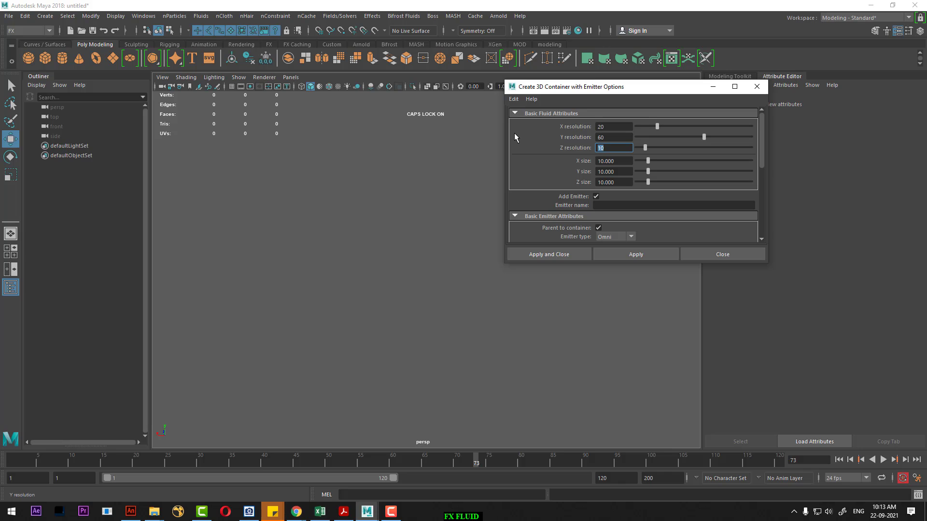
text(20)
key(Tab)
double_click(613, 170)
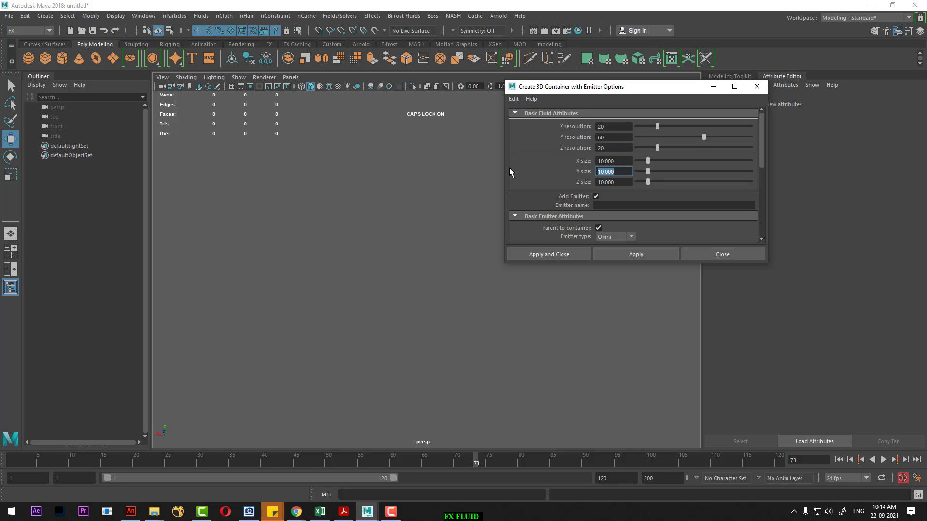
text(60)
key(Return)
- Change the container resolution to 50×50×50
key(Tab)
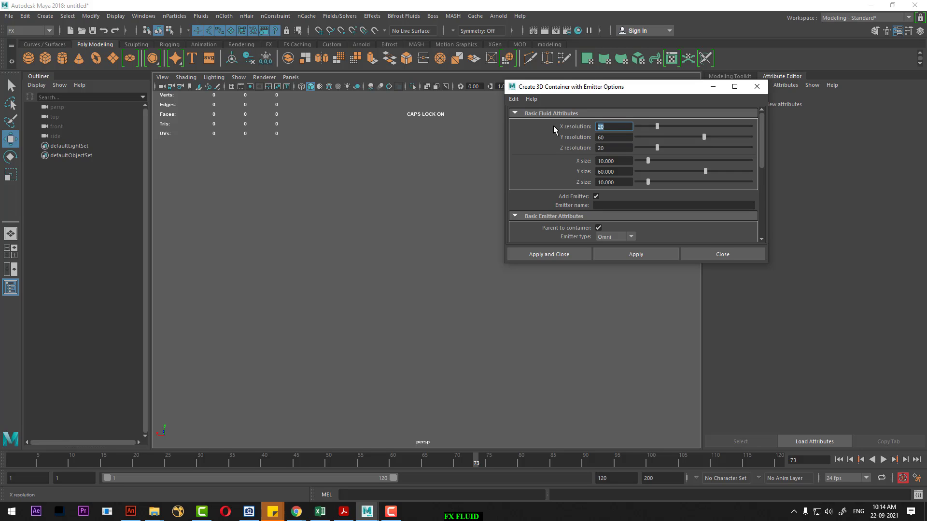
text(50)
key(Tab)
text(50)
key(Tab)
text(50)
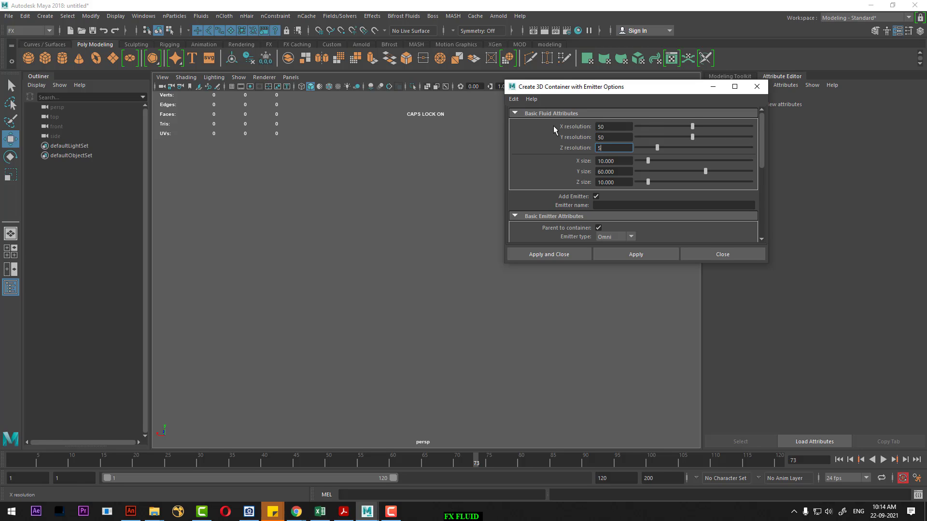
key(Return)
- Set the emitter type to Volume
scroll(593, 189, down, 2)
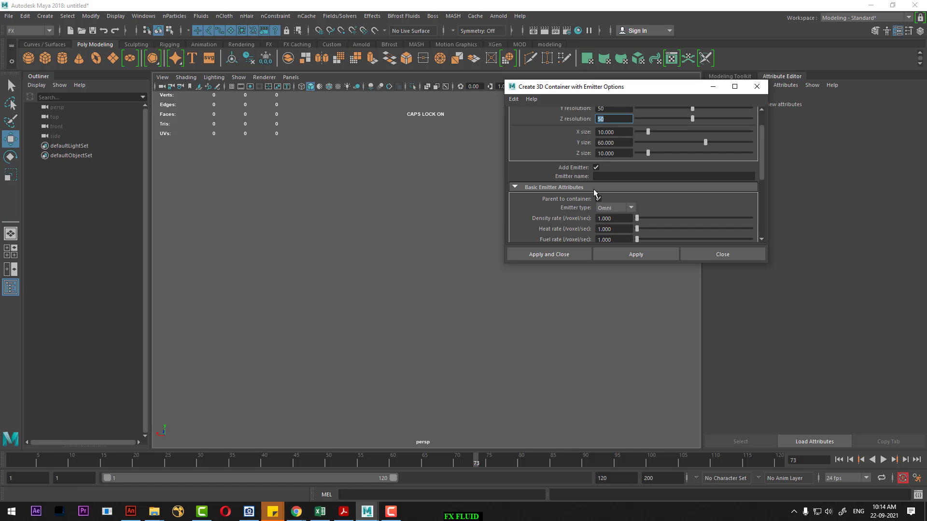
drag(647, 87, 692, 47)
click(658, 168)
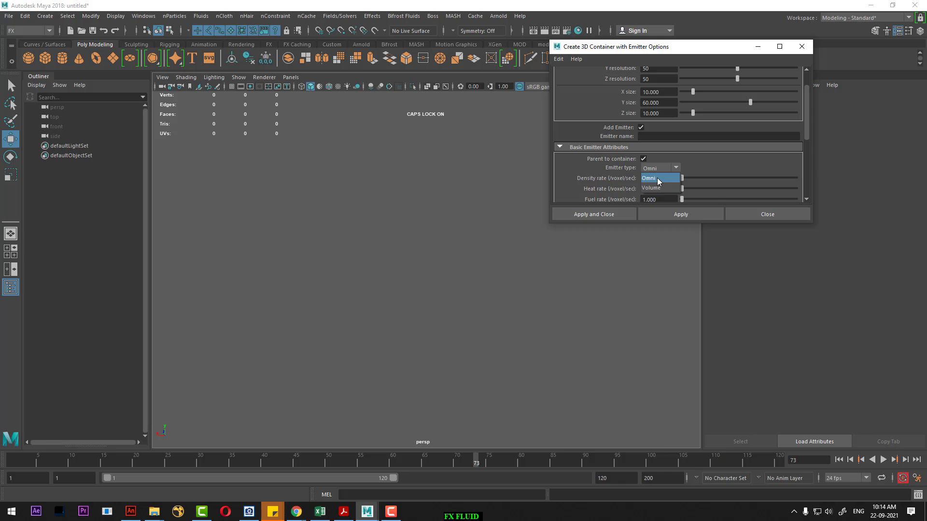
click(657, 188)
- Create the 3D container with emitter and play a first test simulation
click(595, 215)
alt+drag(533, 308, 562, 307)
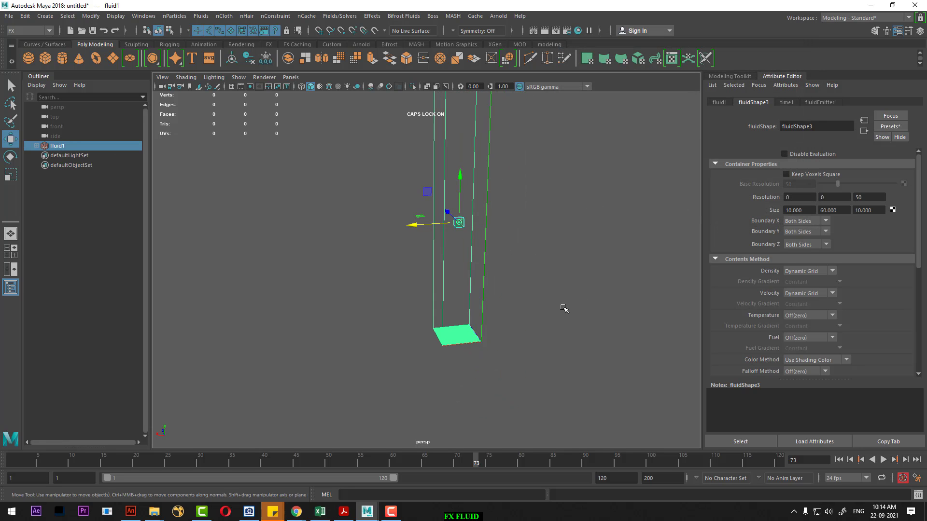
click(838, 460)
click(885, 461)
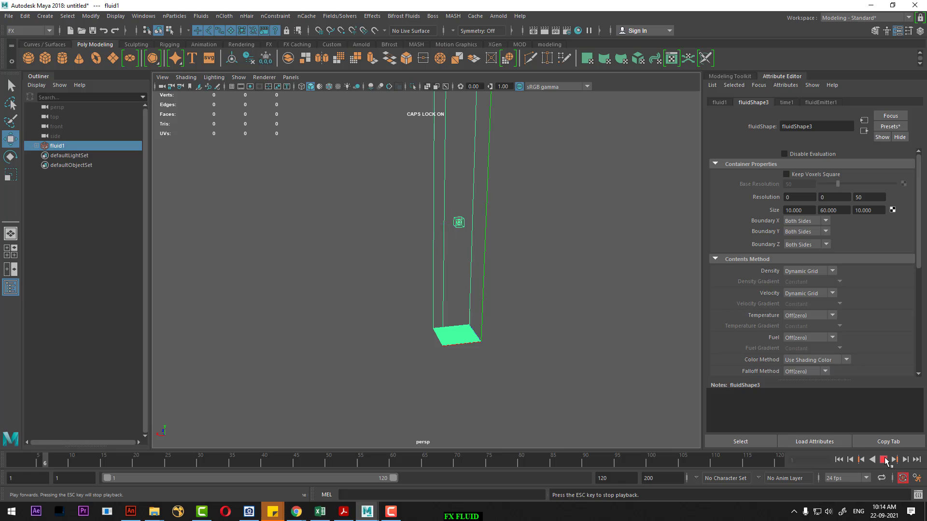
mouse_move(623, 264)
alt+mouse_down()
mouse_move(544, 238)
mouse_move(482, 193)
alt+mouse_up()
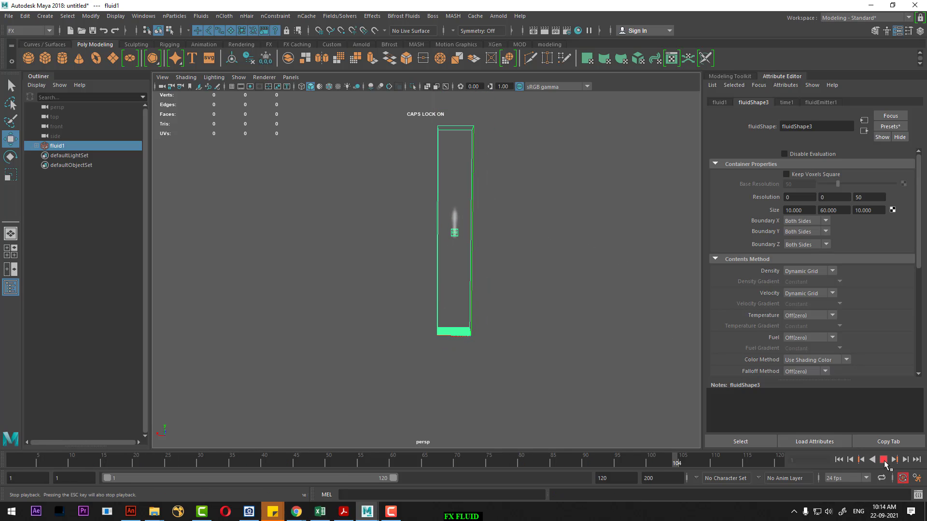
key(Escape)
- Shorten the container's Y size to 40
click(842, 210)
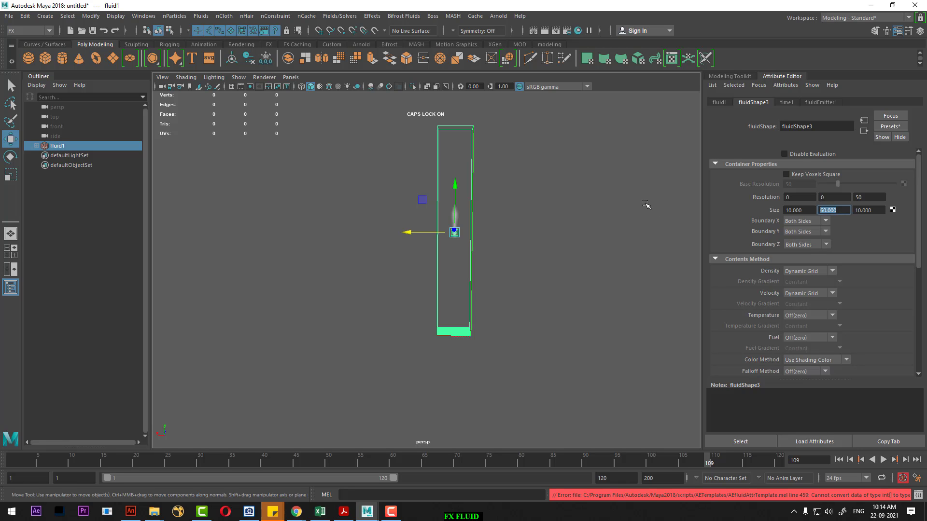
text(40)
key(Return)
mouse_move(540, 229)
alt+mouse_down()
mouse_move(545, 277)
mouse_move(589, 379)
alt+mouse_up()
mouse_move(590, 379)
alt+right_down()
mouse_move(518, 382)
mouse_move(764, 352)
alt+right_up()
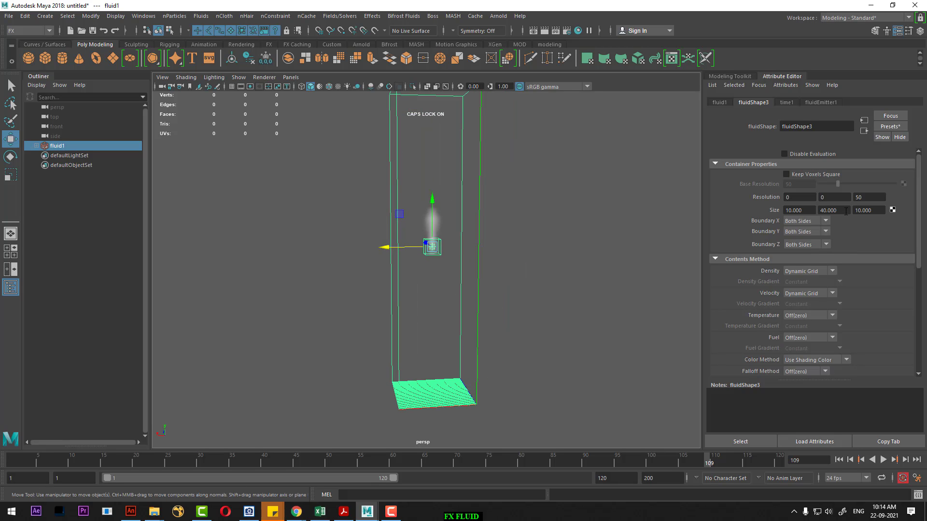
- Set the container resolution to 50 and replay the simulation
click(809, 194)
text(50)
key(Tab)
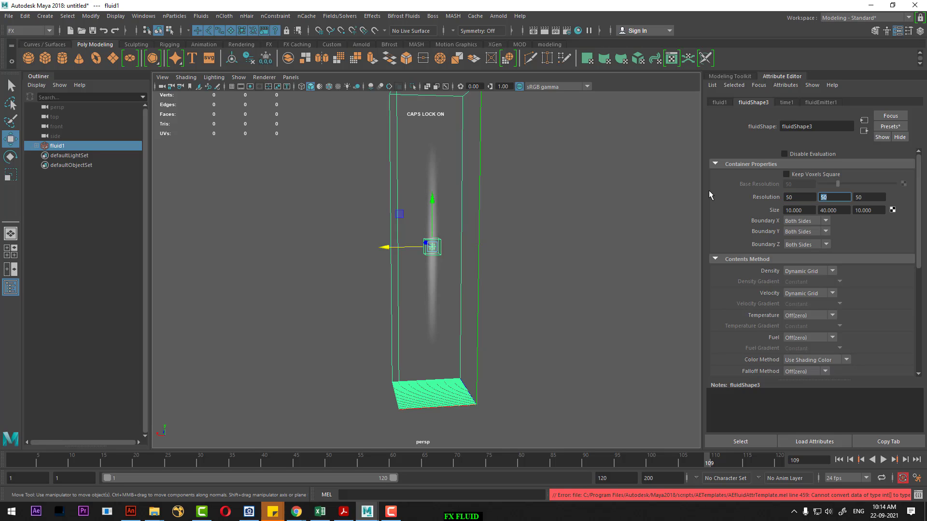
click(839, 460)
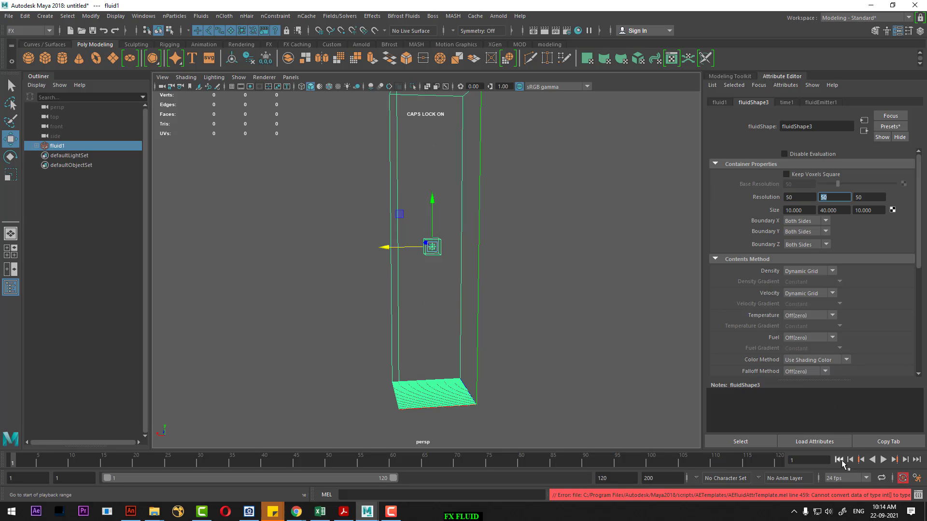
click(883, 460)
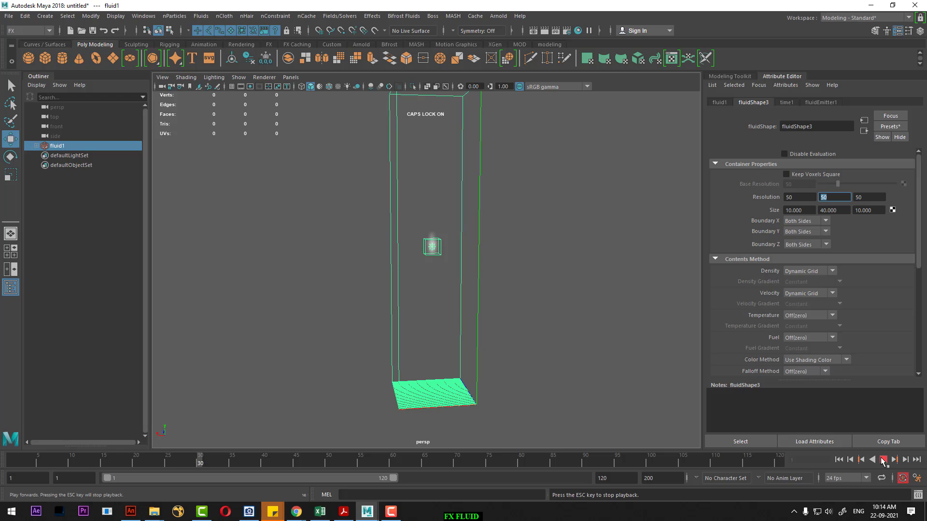
click(883, 460)
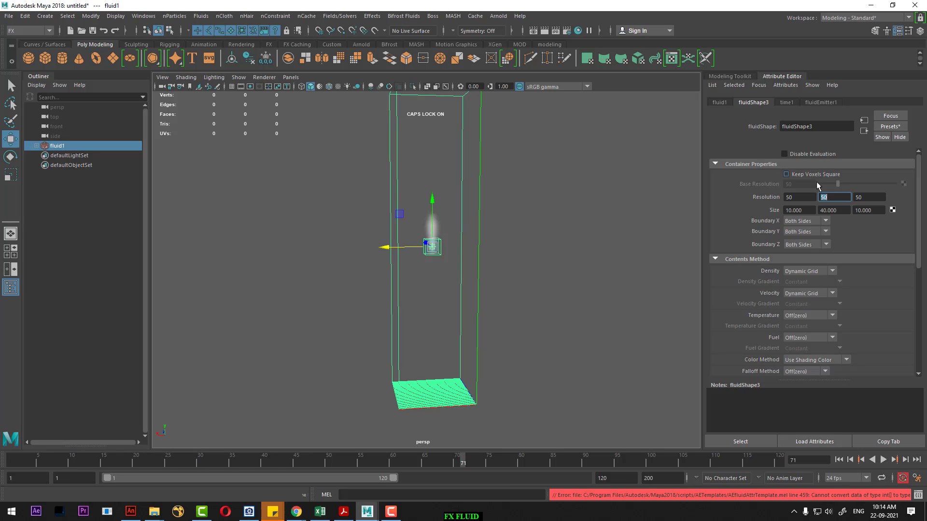
- Set the Y size to 10, making fluid1 a 10×10×10 cube, and rewind
double_click(844, 211)
text(10)
key(Return)
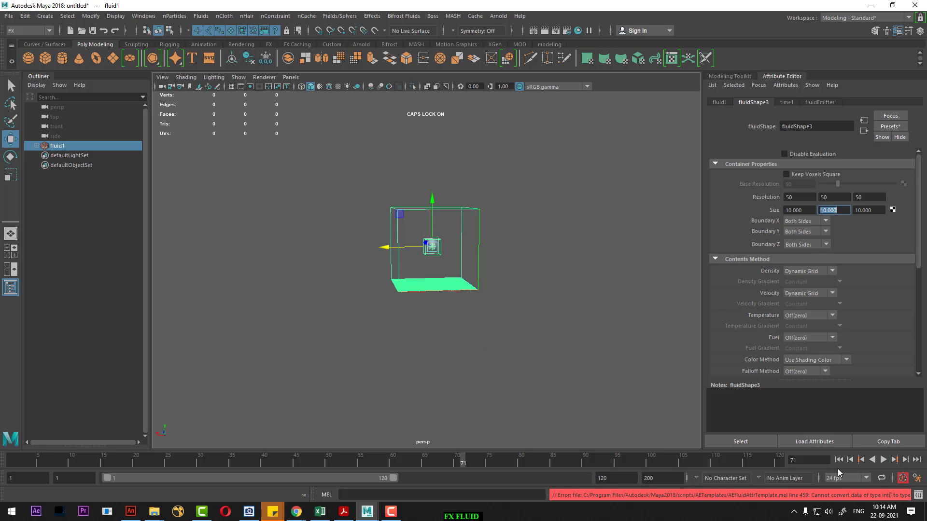
click(838, 460)
alt+drag(338, 188, 345, 188)
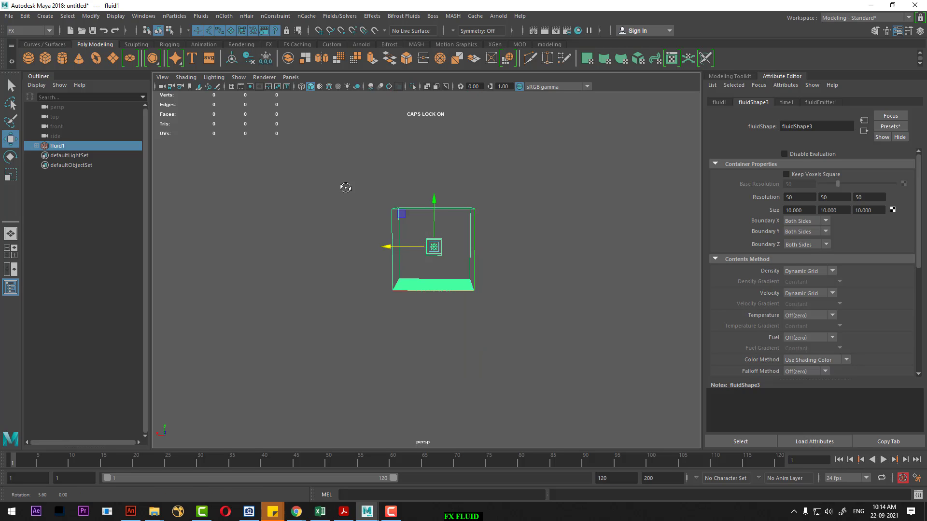
- Move fluidEmitter1 down to Translate Y -3.606 and play a test simulation
click(36, 145)
click(65, 155)
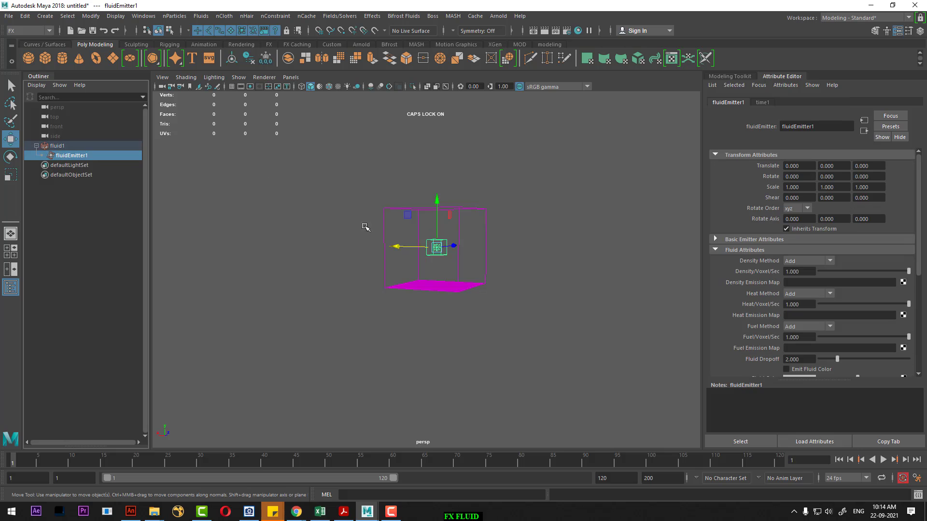
drag(436, 206, 435, 230)
scroll(453, 315, up, 3)
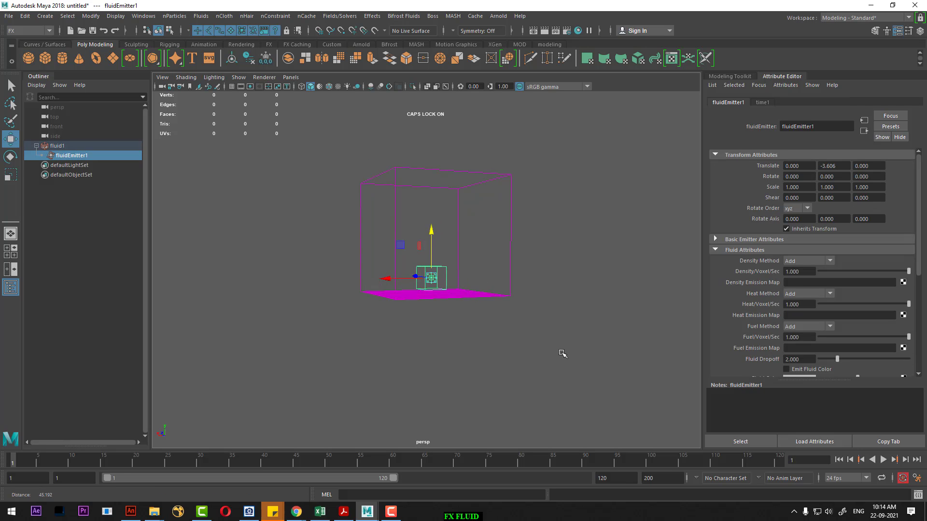
scroll(495, 305, up, 2)
scroll(502, 346, up, 2)
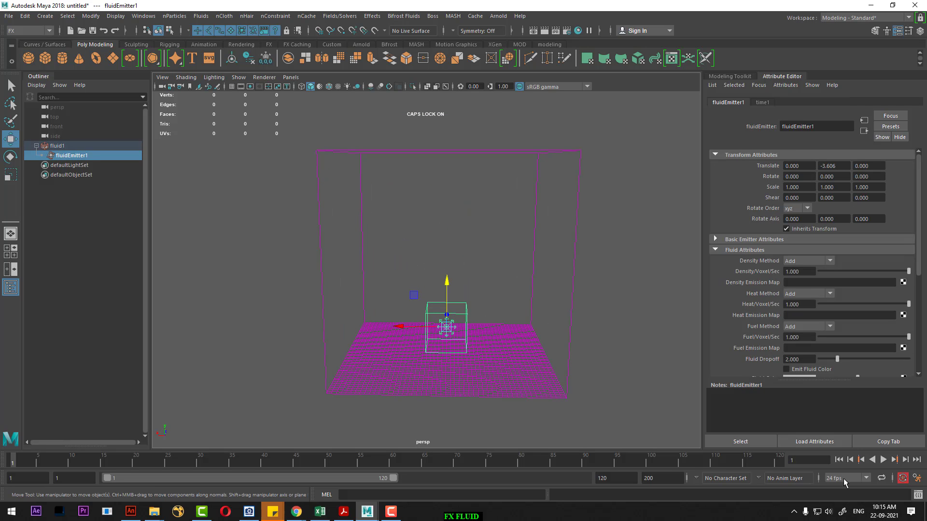
click(883, 459)
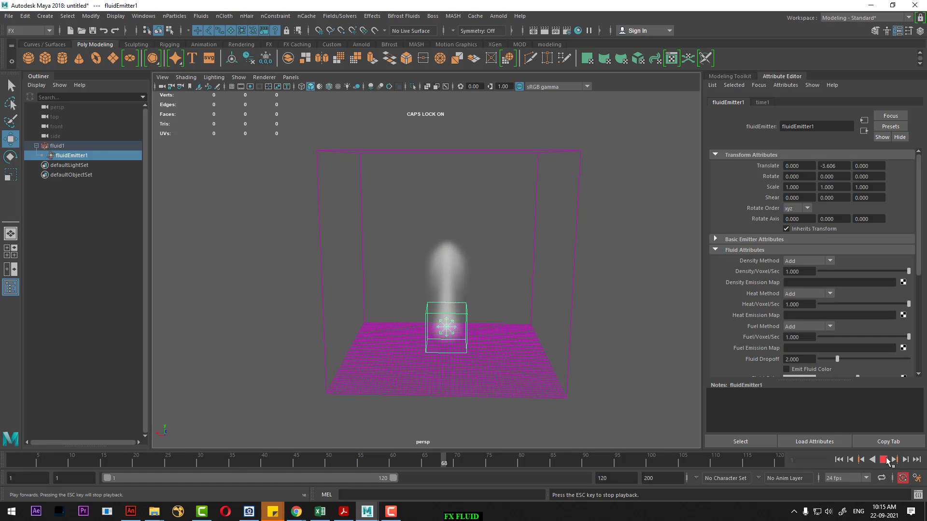
click(886, 460)
- Set the emitter's Density/Voxel/Sec to 2, replay, and select fluid1
scroll(478, 299, down, 2)
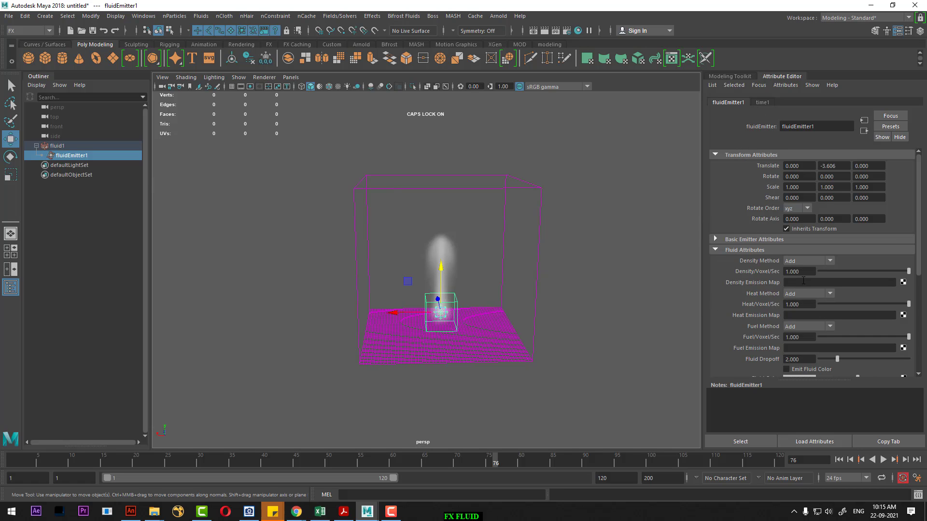
scroll(483, 253, up, 2)
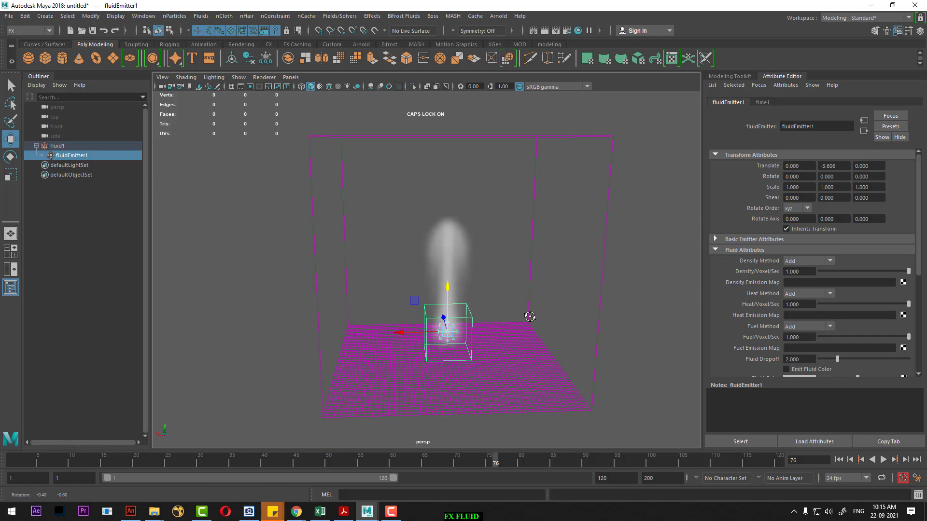
scroll(520, 307, up, 2)
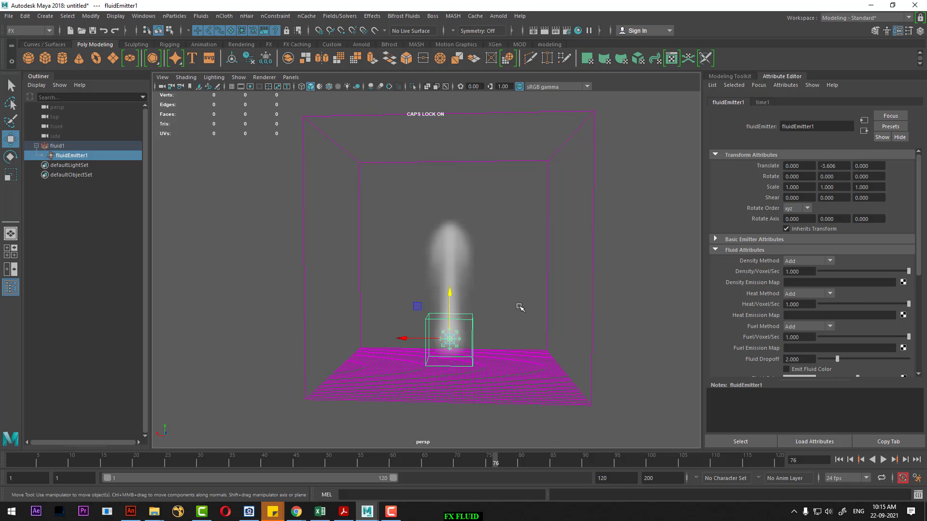
double_click(809, 271)
text(2.000)
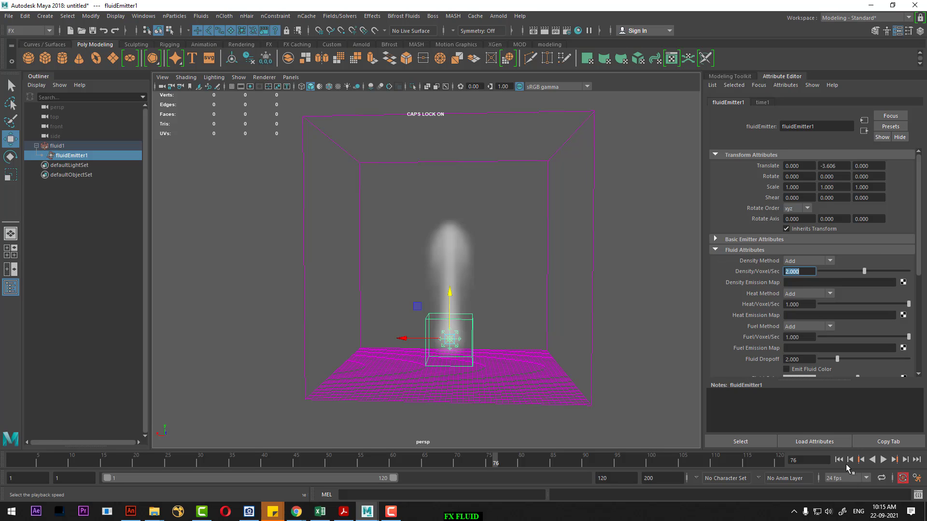
click(839, 460)
click(883, 460)
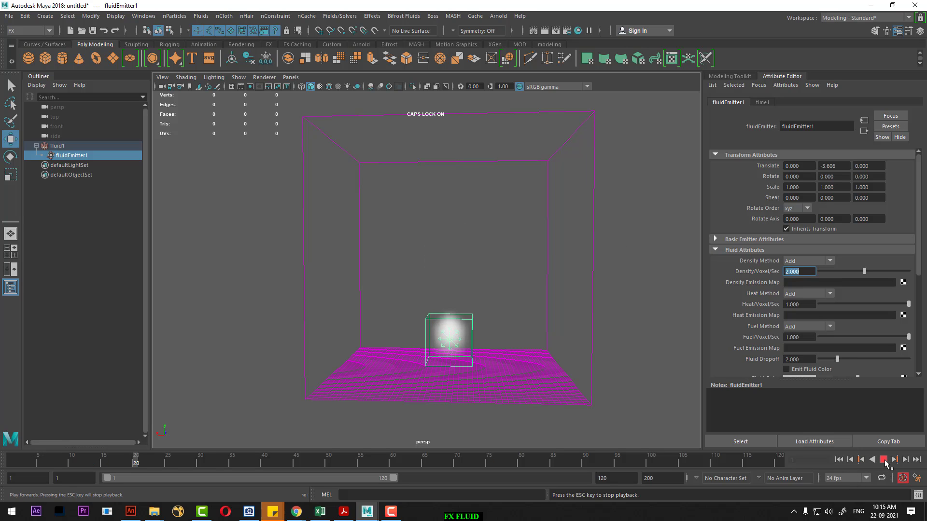
click(883, 460)
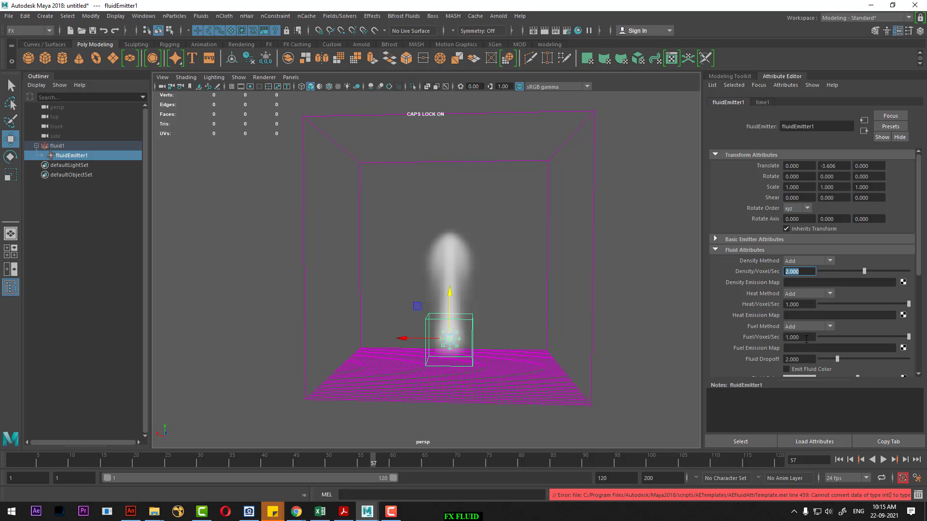
scroll(806, 341, down, 2)
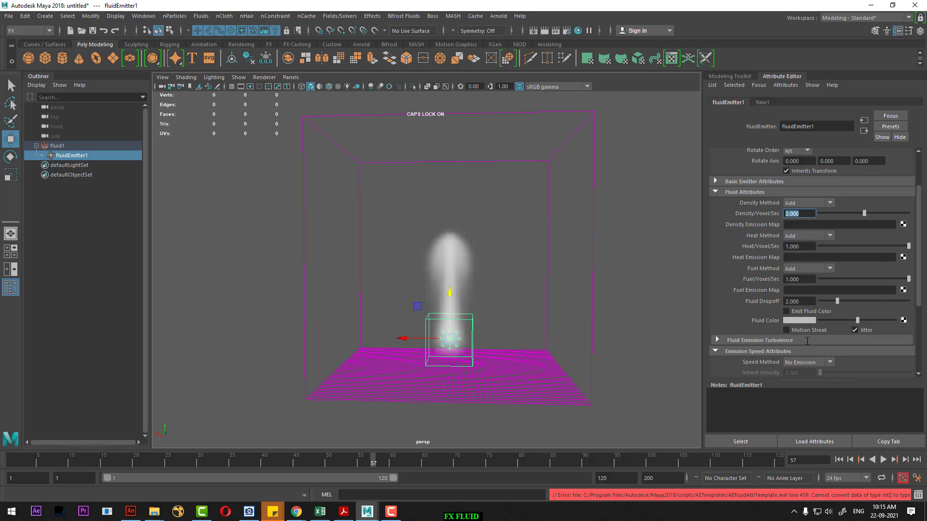
click(57, 145)
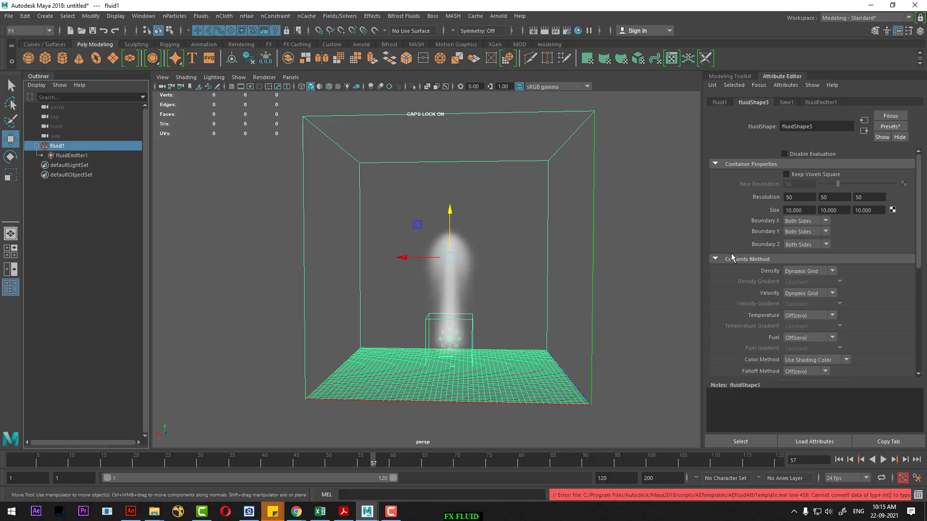
- Play to frame 99 and orbit to inspect the plume spreading under the top
alt+drag(603, 290, 595, 311)
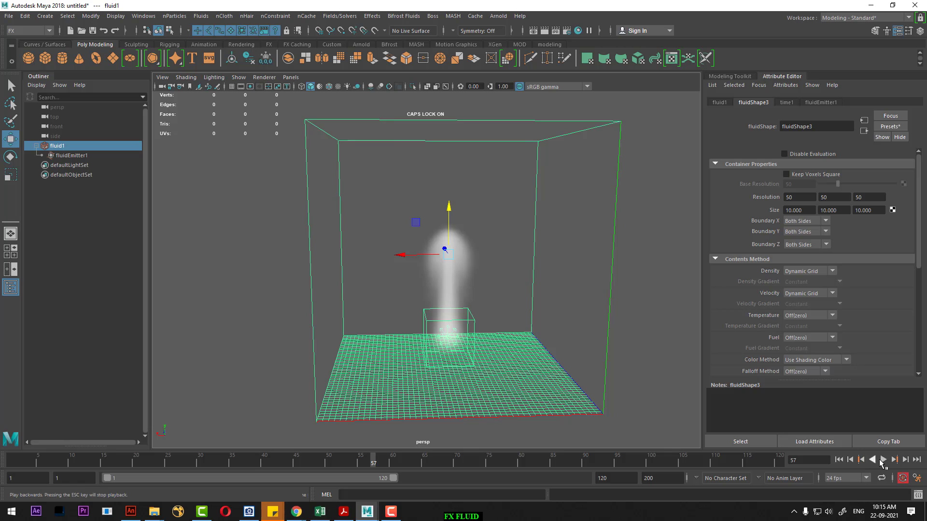
click(882, 460)
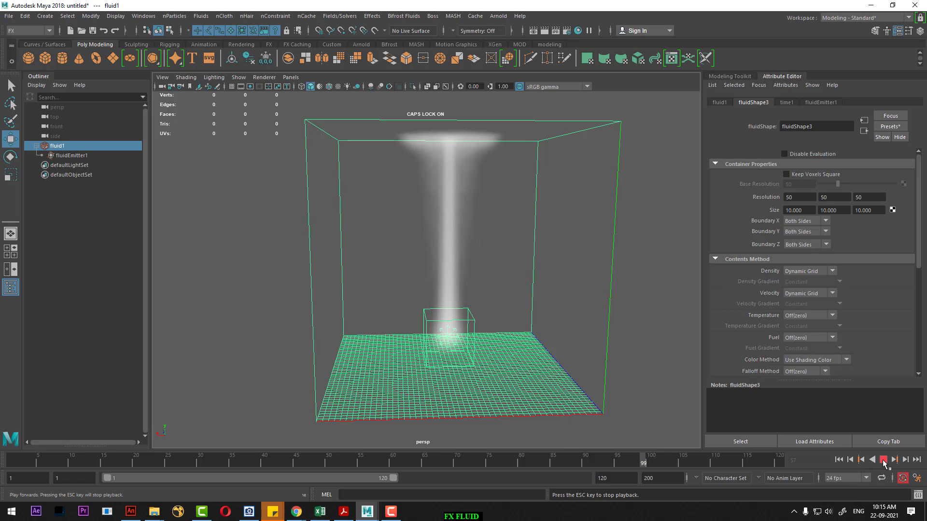
click(882, 460)
mouse_move(501, 207)
alt+mouse_down()
mouse_move(399, 145)
mouse_move(415, 180)
mouse_move(424, 107)
alt+mouse_up()
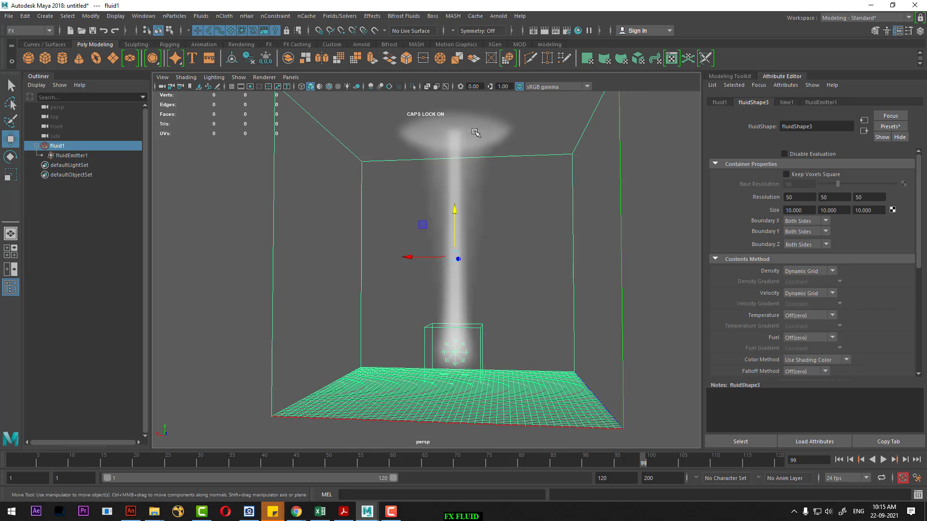
mouse_move(475, 288)
alt+mouse_down()
mouse_move(445, 265)
mouse_move(442, 280)
mouse_move(484, 292)
mouse_move(476, 285)
alt+mouse_up()
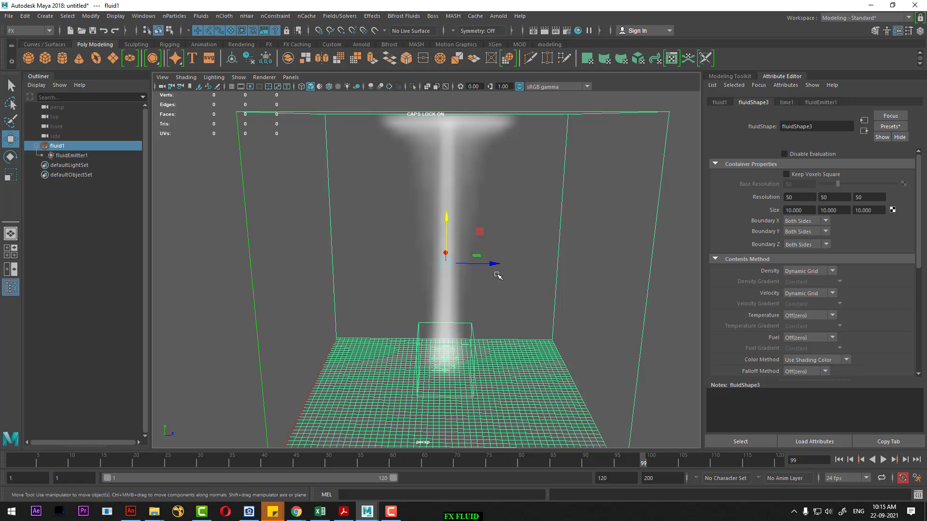
mouse_move(498, 275)
alt+mouse_down()
mouse_move(530, 275)
mouse_move(436, 253)
alt+mouse_up()
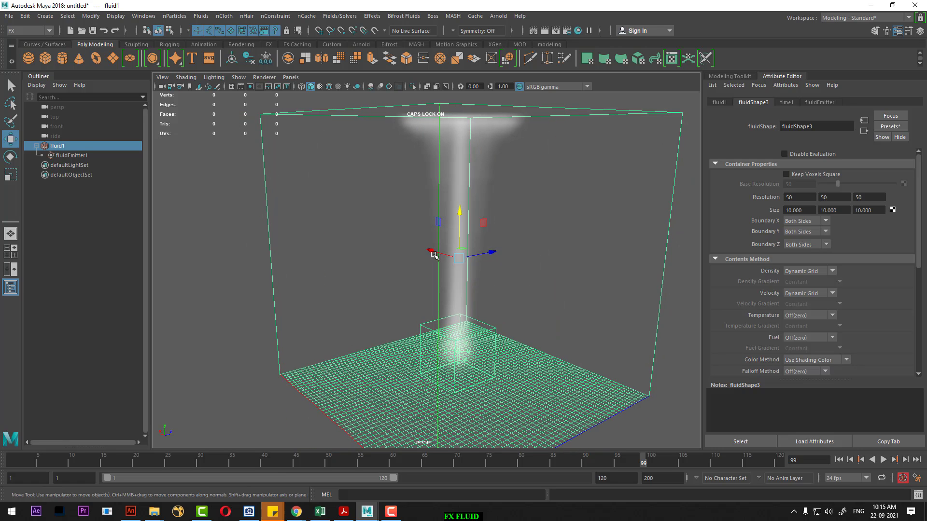
- Set Boundary Y to None and replay so smoke escapes the top
click(810, 231)
click(806, 234)
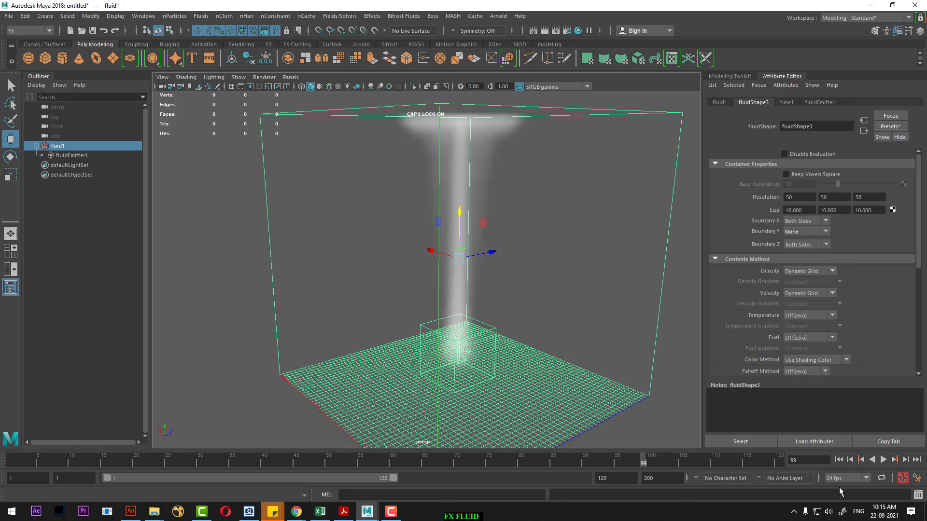
click(838, 459)
click(882, 459)
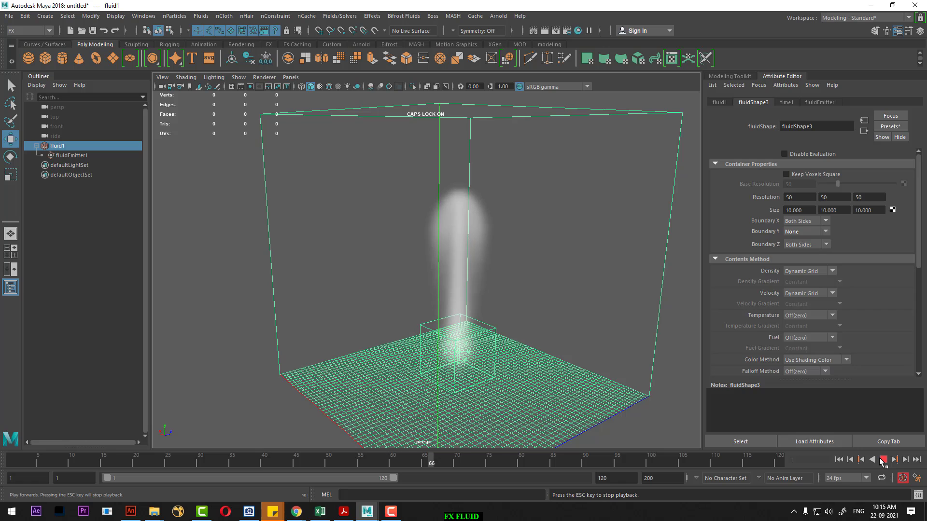
alt+drag(620, 274, 644, 240)
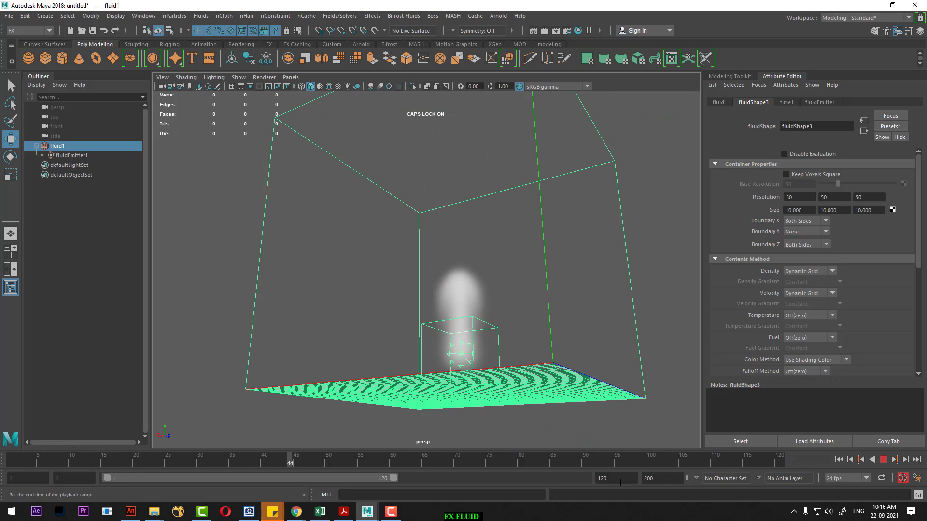
- Extend the playback end frame to 1000
click(611, 478)
text(1000)
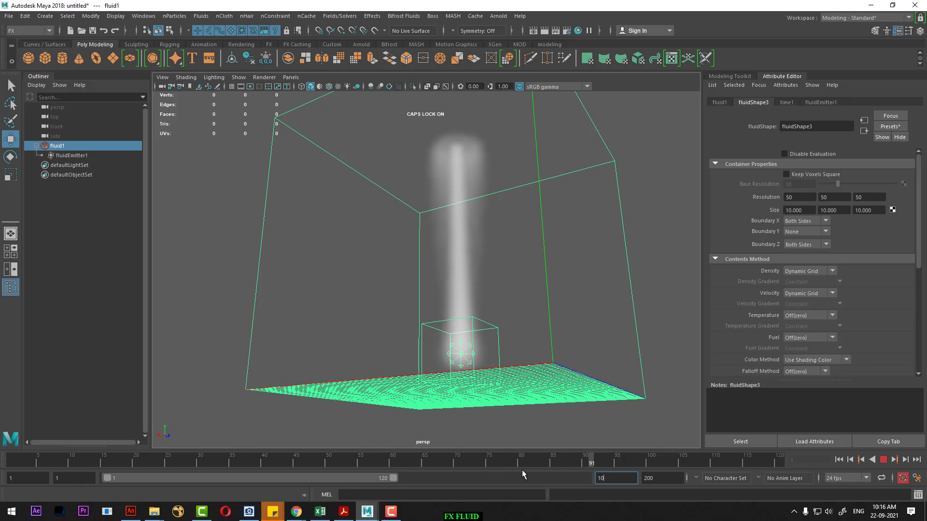
key(Return)
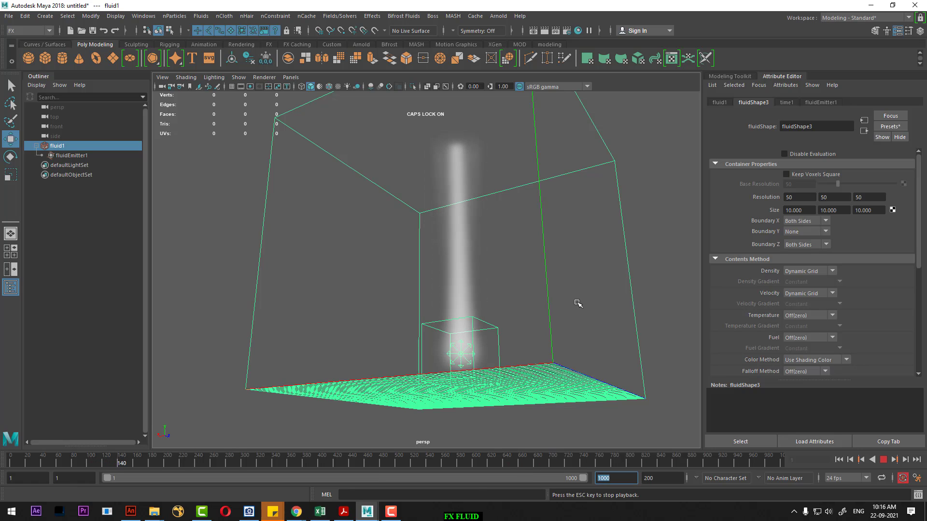
alt+drag(577, 304, 569, 310)
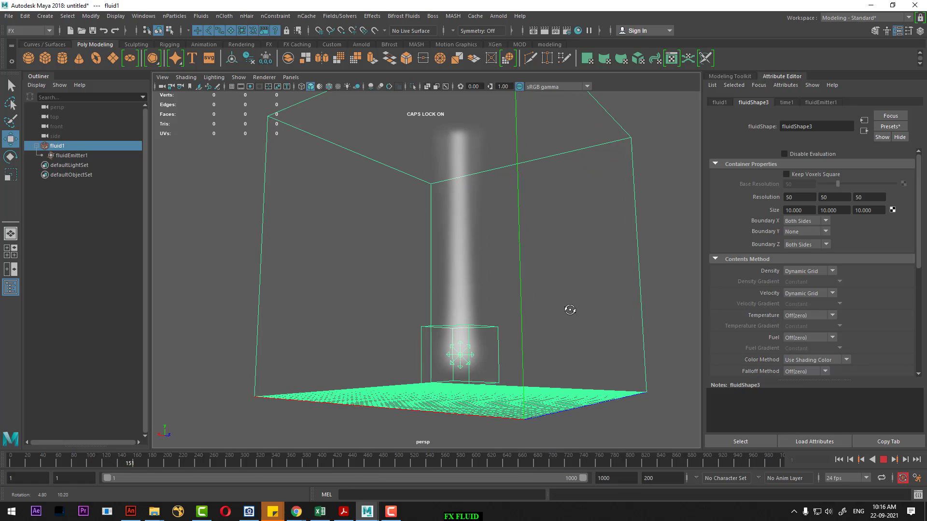
- Set Boundary Y to -Y Side and replay the simulation
click(883, 459)
click(812, 220)
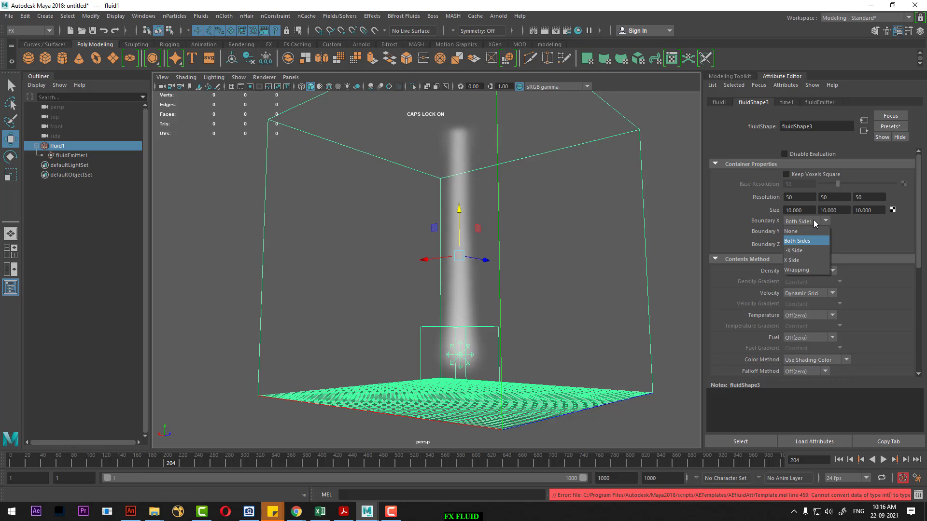
click(819, 232)
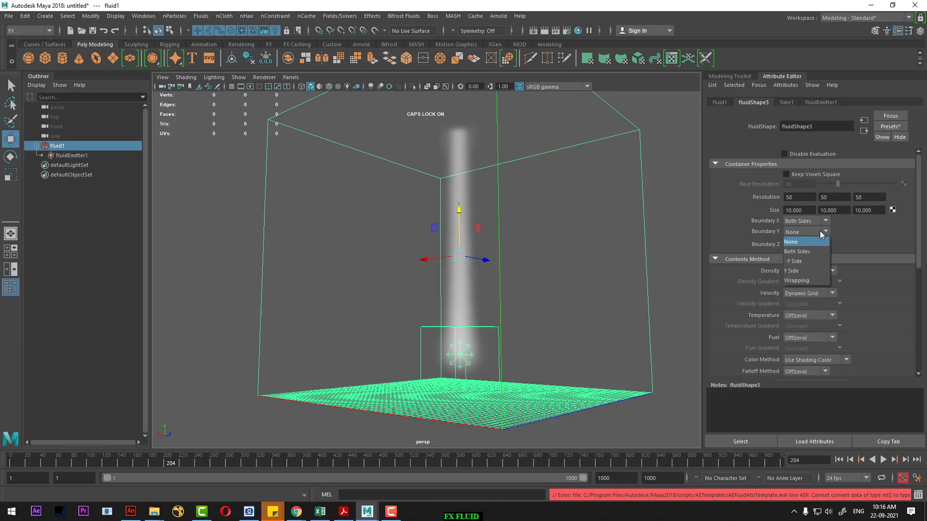
click(807, 260)
click(839, 460)
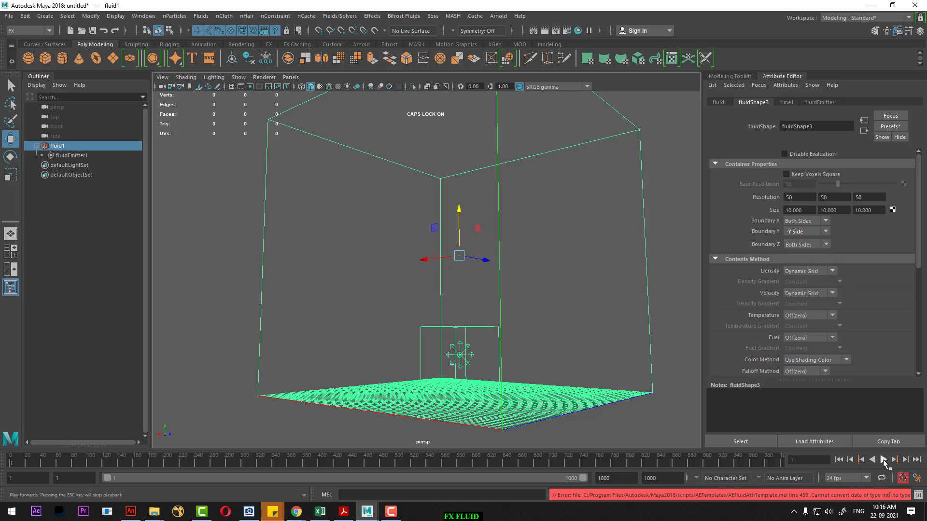
click(884, 460)
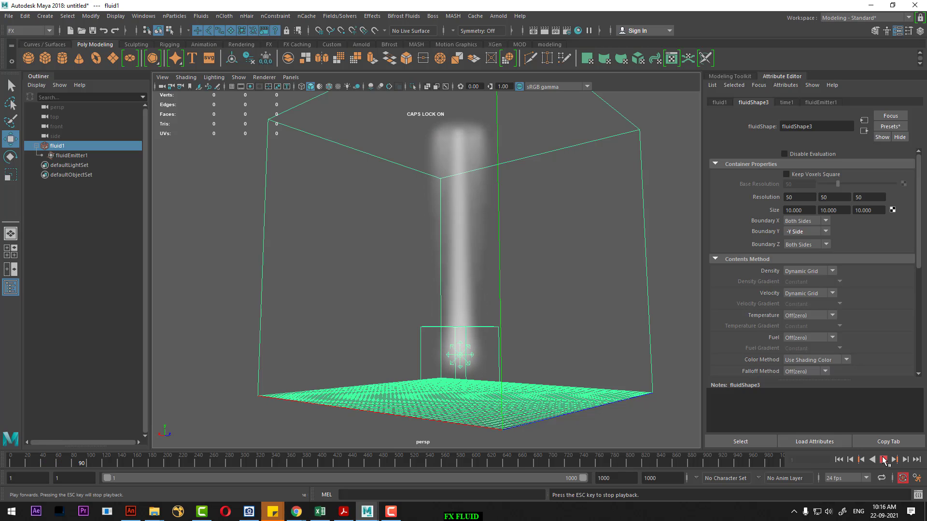
click(883, 460)
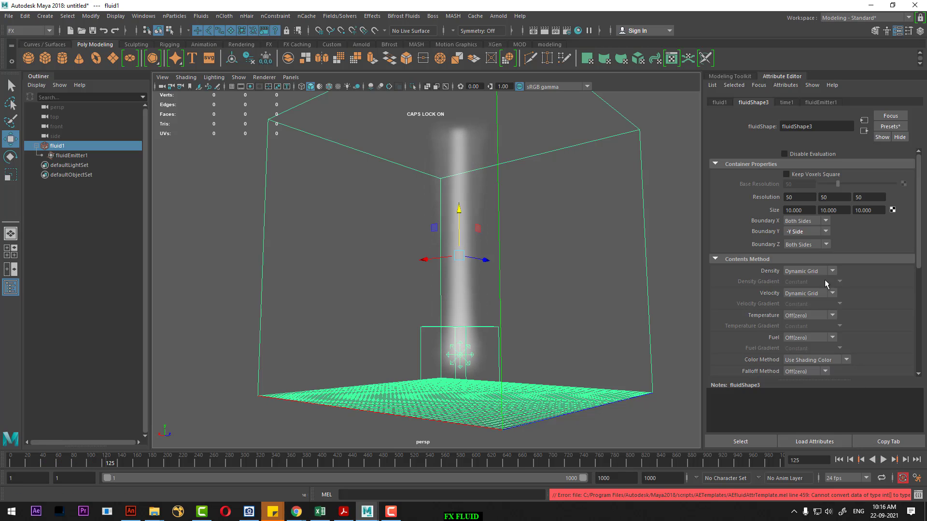
- Switch Boundary Y to Y Side and replay, ending with a reverse playback
click(812, 236)
click(806, 274)
click(838, 459)
click(883, 460)
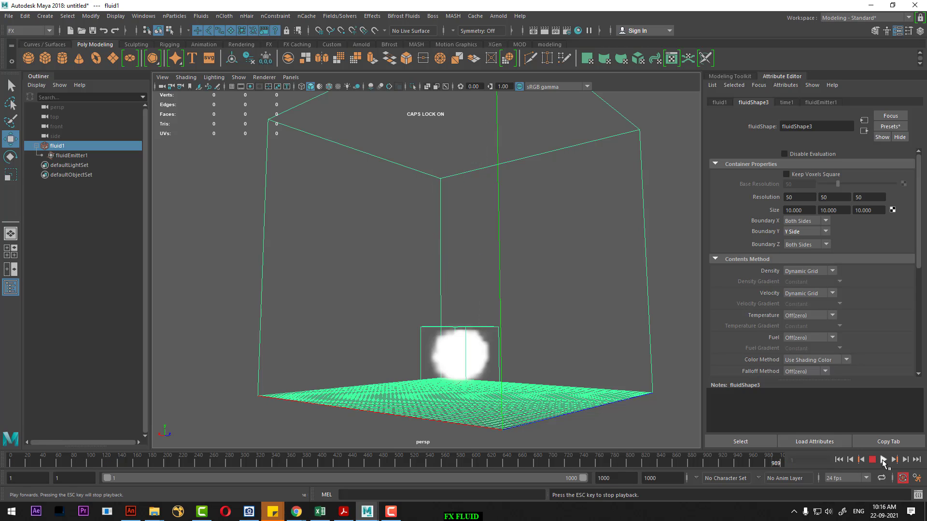
click(883, 459)
click(838, 459)
click(872, 459)
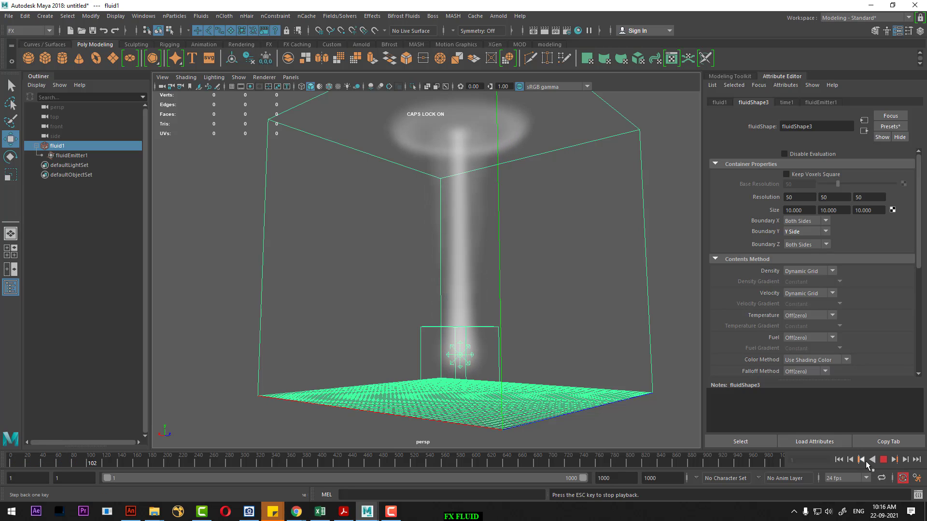
key(Escape)
mouse_move(544, 335)
alt+mouse_down()
mouse_move(539, 271)
mouse_move(596, 290)
mouse_move(580, 287)
mouse_move(552, 315)
mouse_move(552, 331)
alt+mouse_up()
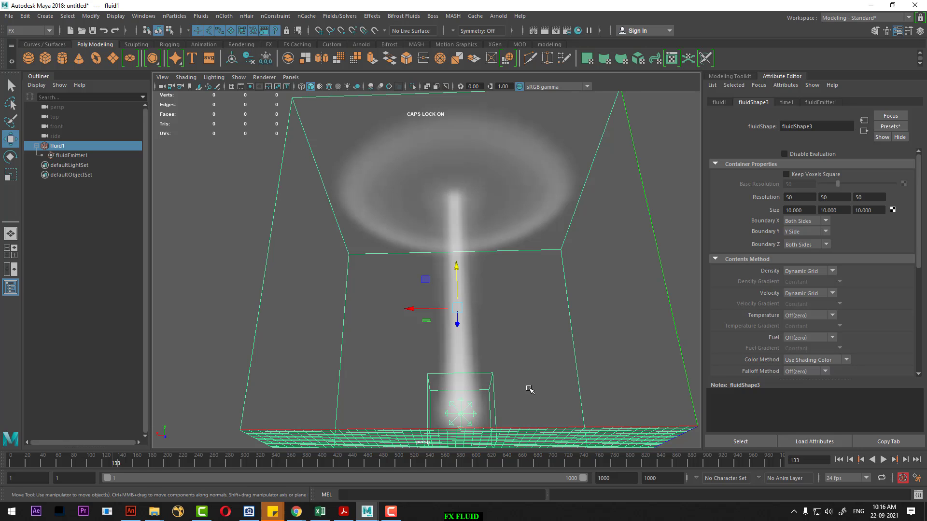
mouse_move(471, 389)
alt+mouse_down()
mouse_move(525, 375)
mouse_move(500, 369)
mouse_move(497, 395)
alt+mouse_up()
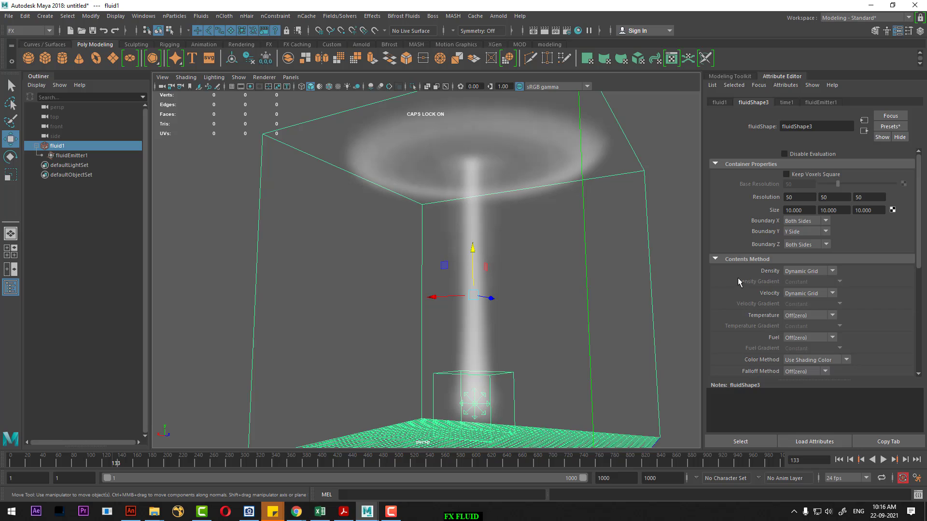
- Keep the Density contents method on Dynamic Grid and expand the Display section
scroll(750, 281, down, 1)
scroll(751, 280, down, 1)
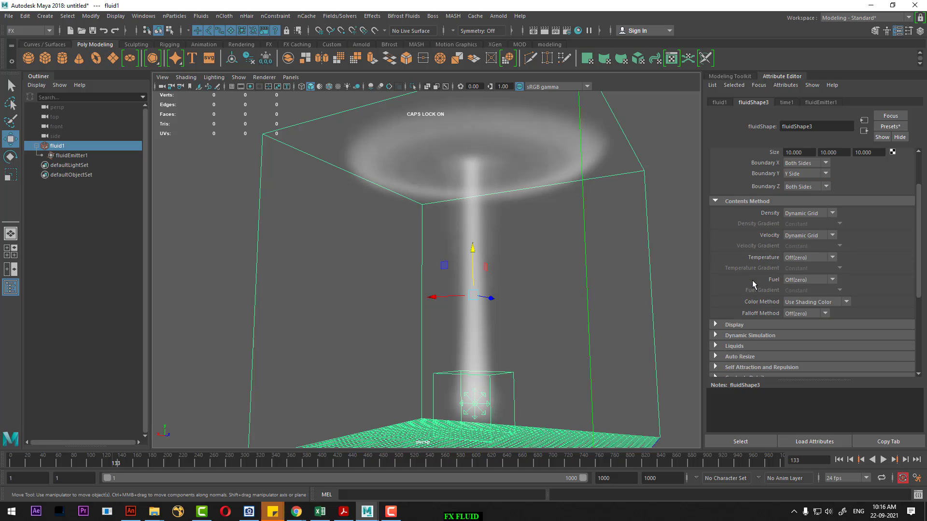
click(824, 212)
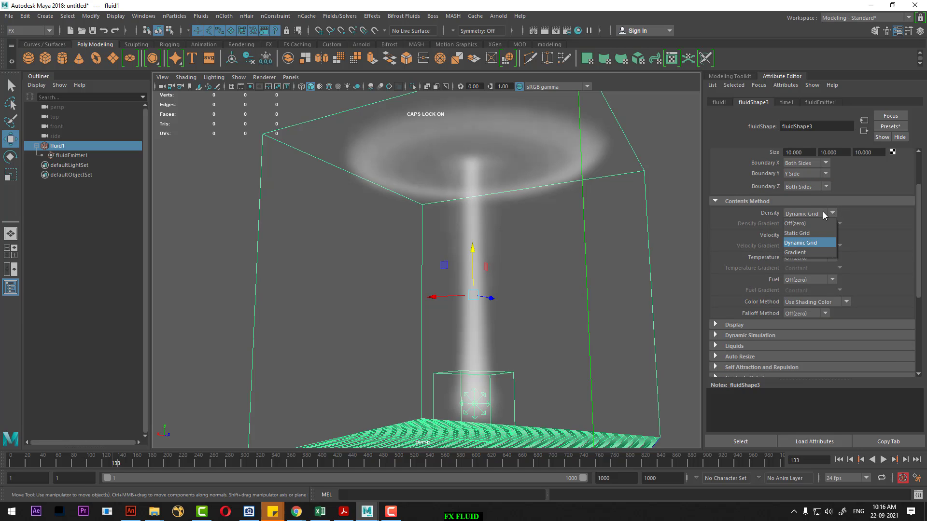
click(824, 213)
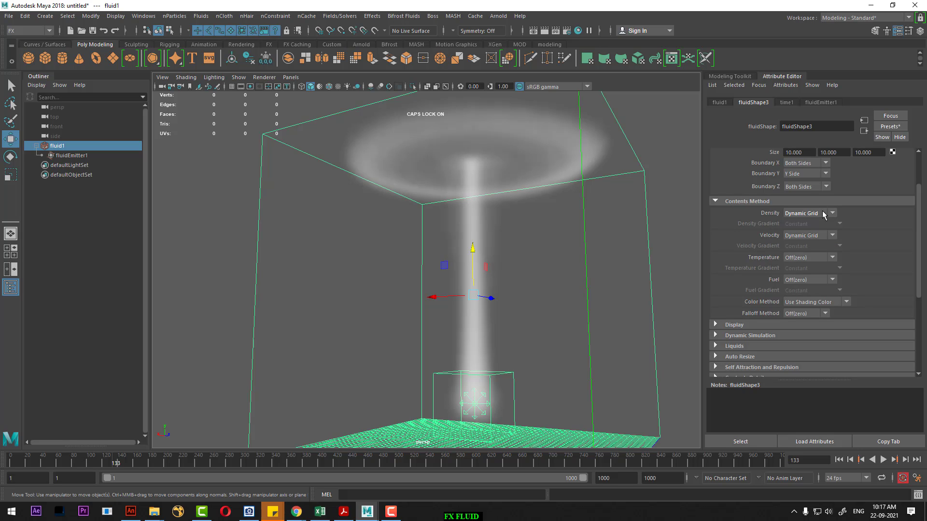
click(823, 214)
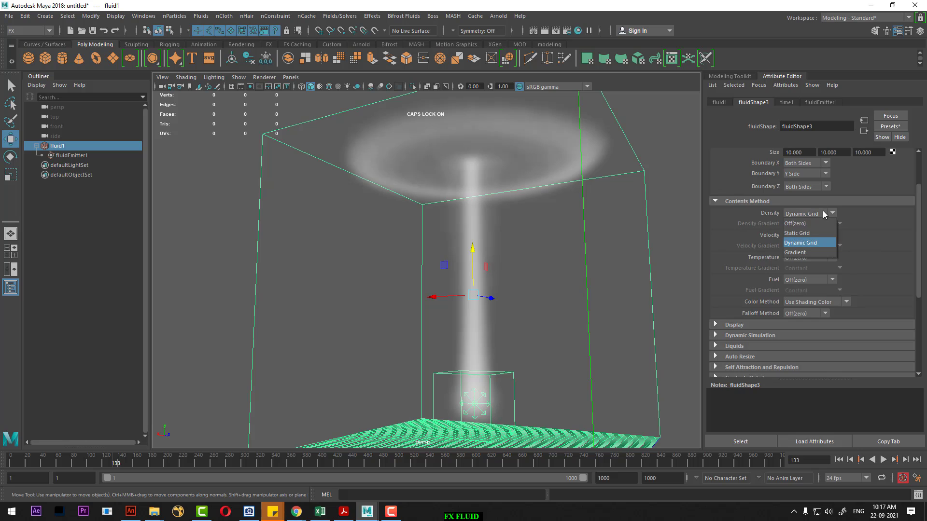
click(824, 214)
click(832, 213)
click(754, 324)
scroll(736, 295, down, 1)
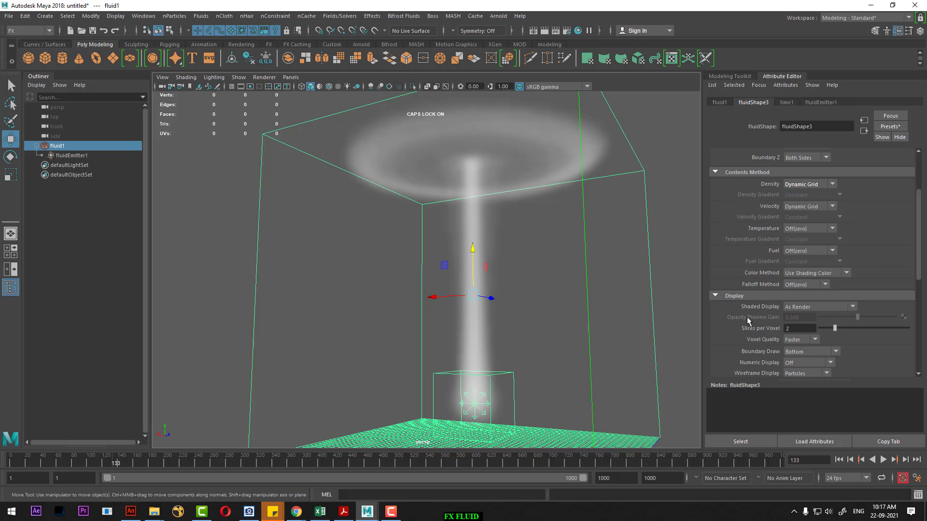
- Preview the fluid shaded by Density, then Temperature, and briefly inspect the emitter
click(821, 306)
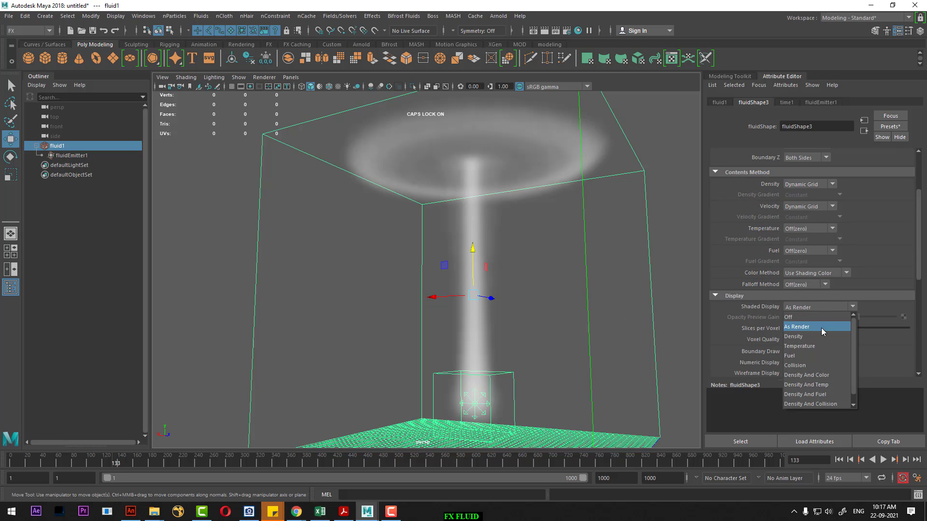
click(820, 335)
click(830, 305)
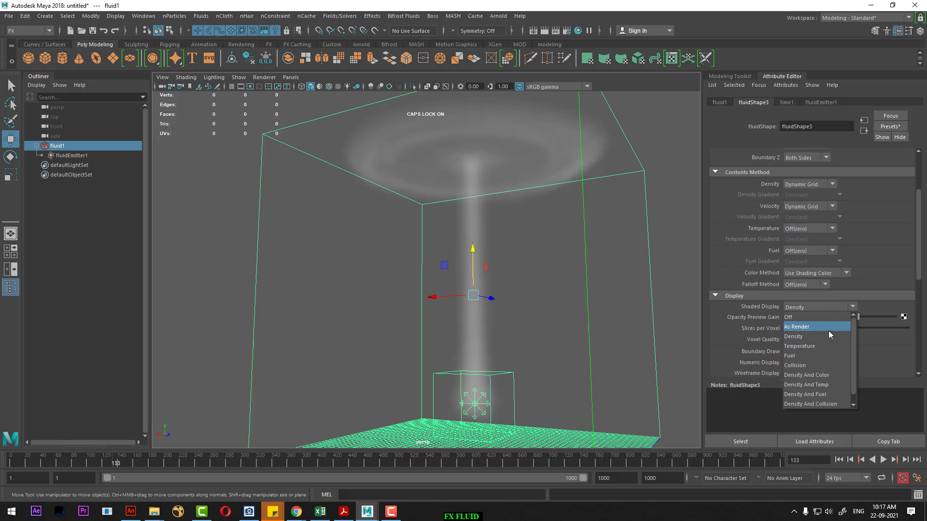
click(825, 346)
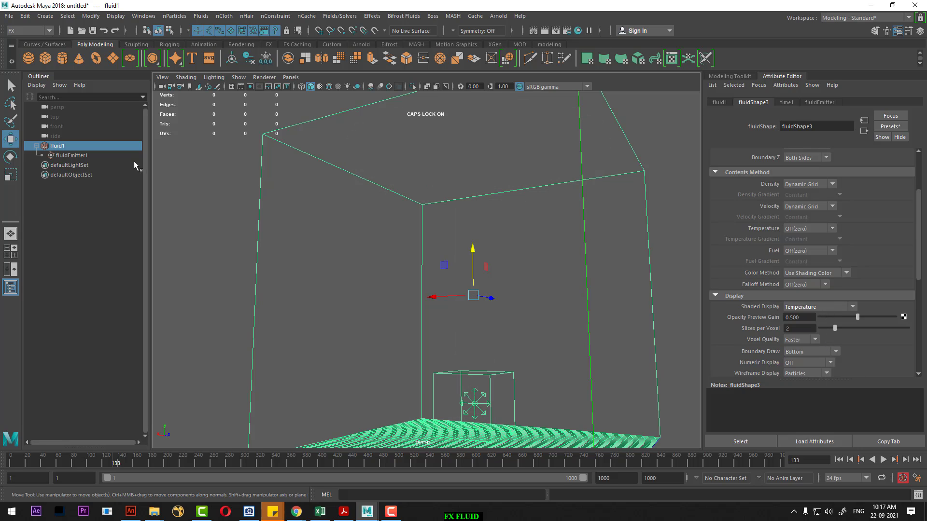
click(71, 156)
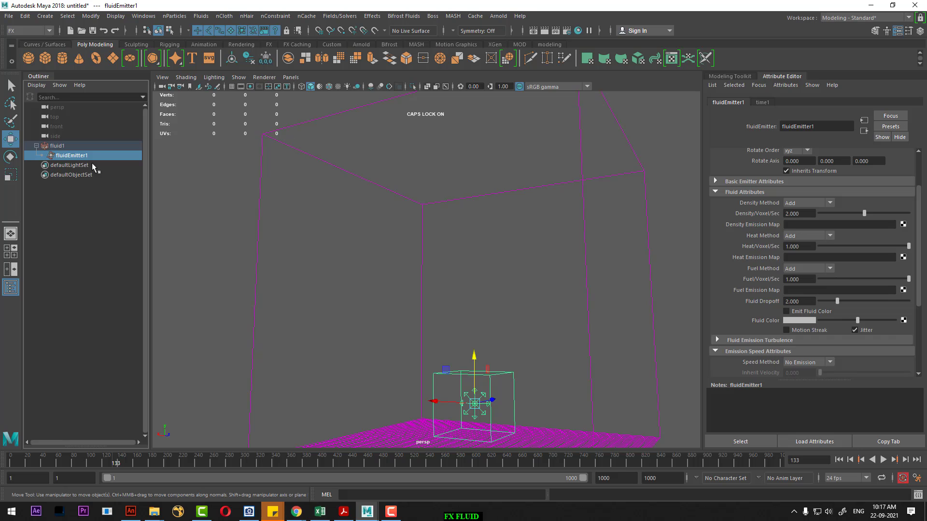
click(57, 146)
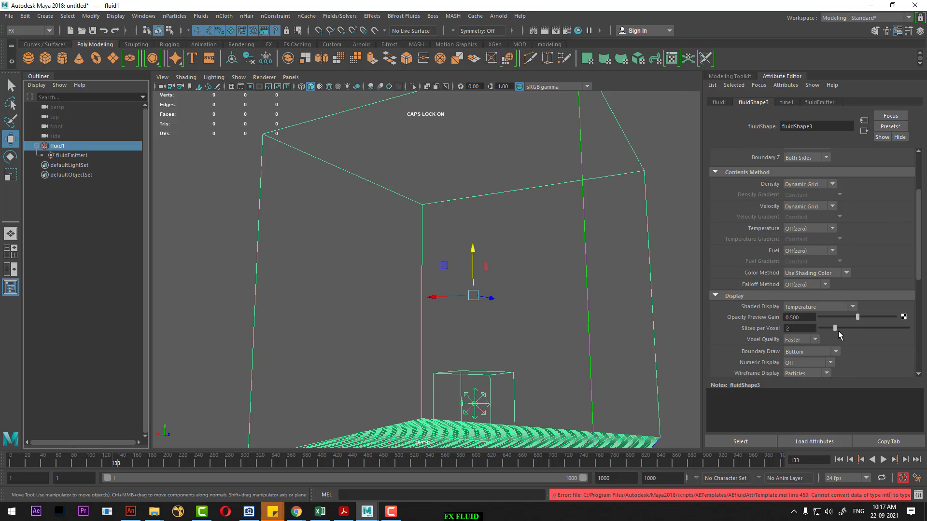
- Shade by Collision, replay to frame 35, then restore As Render shading
click(827, 307)
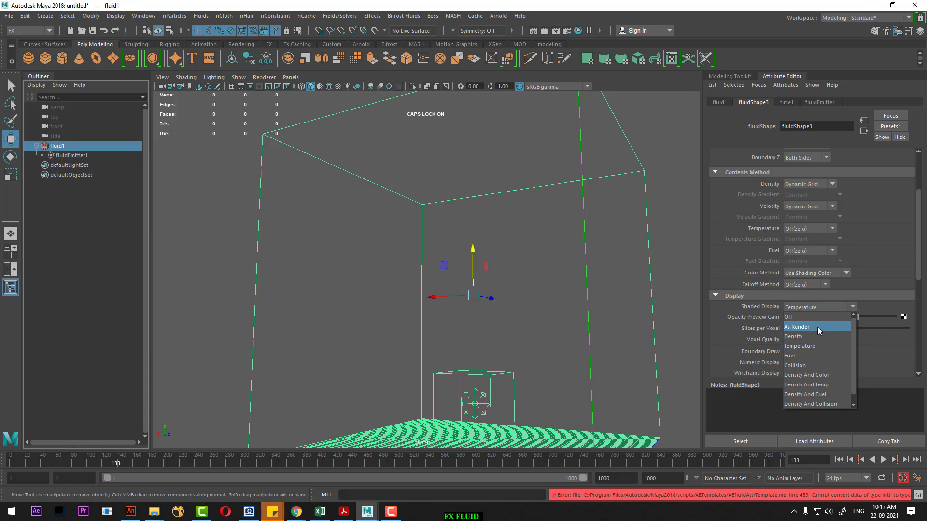
click(815, 366)
click(839, 459)
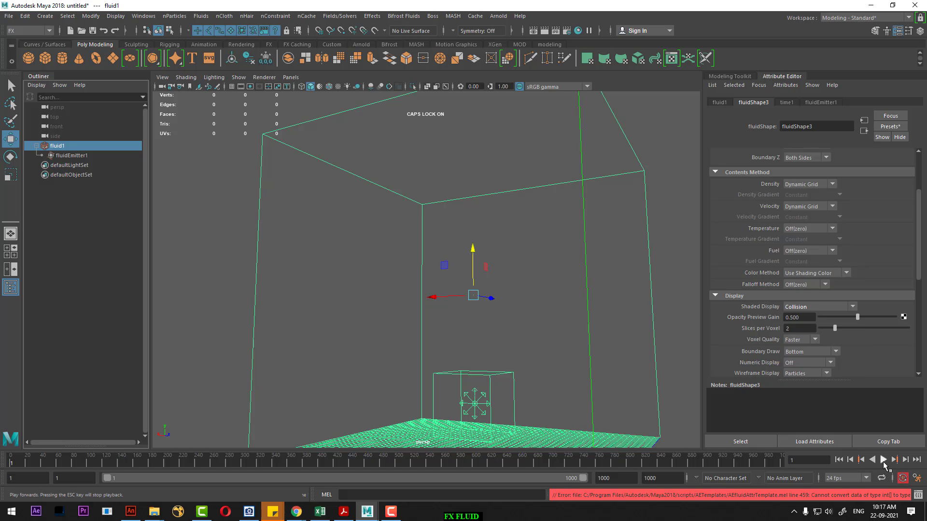
click(883, 459)
click(883, 460)
click(823, 308)
click(809, 328)
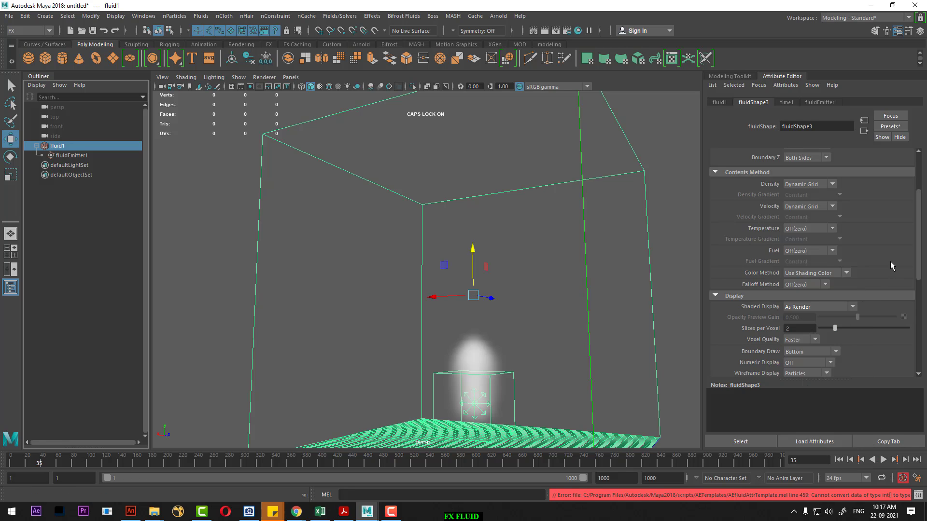
- Set Voxel Quality to Better and Boundary Draw to None
scroll(795, 244, down, 3)
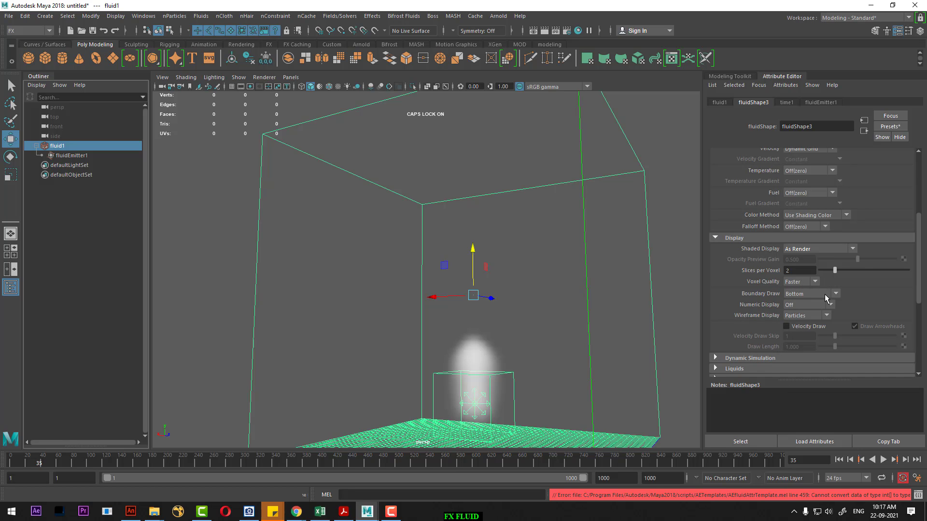
click(803, 283)
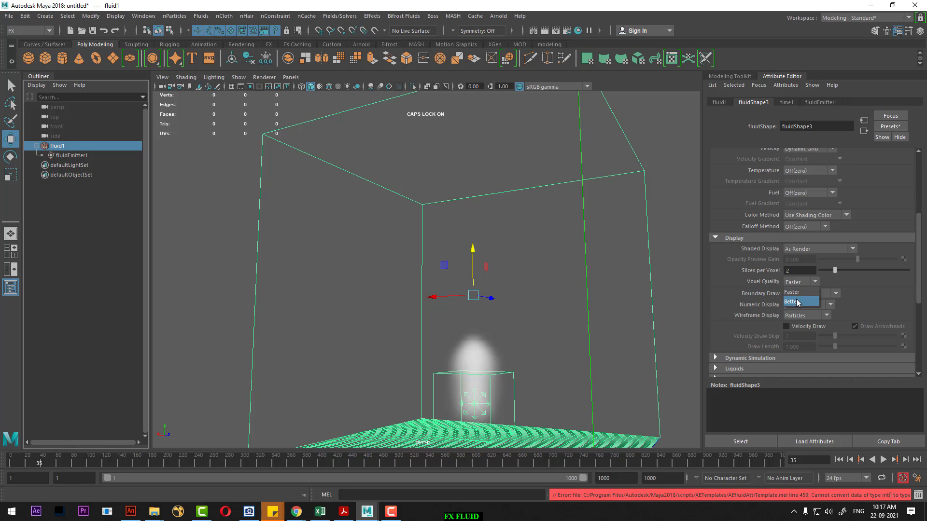
click(798, 301)
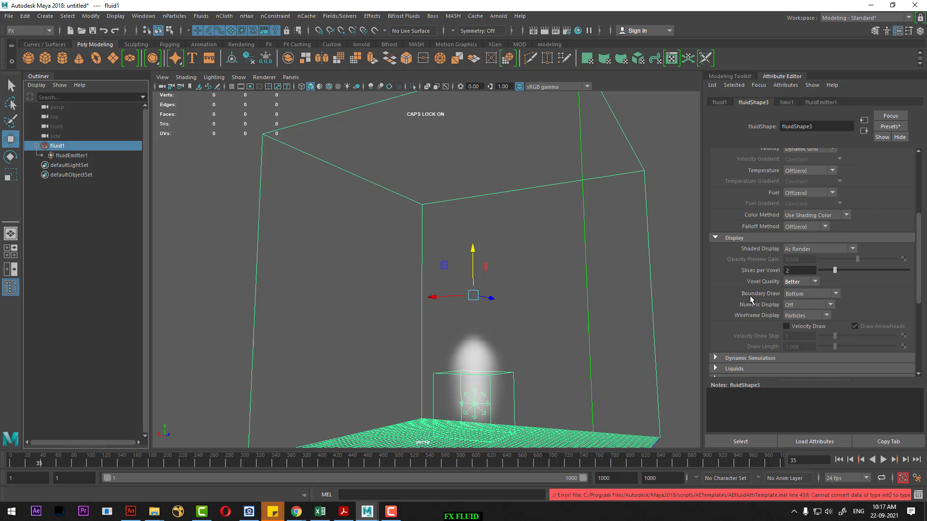
click(807, 293)
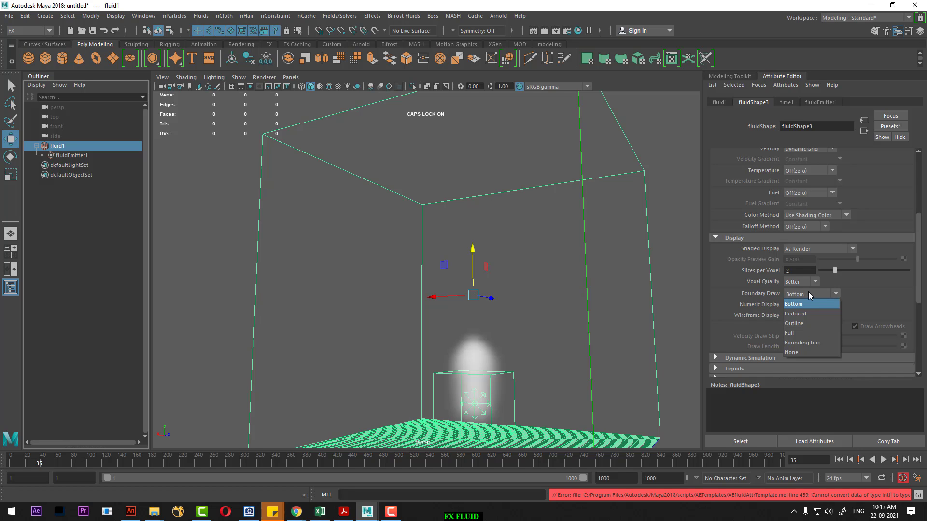
click(807, 293)
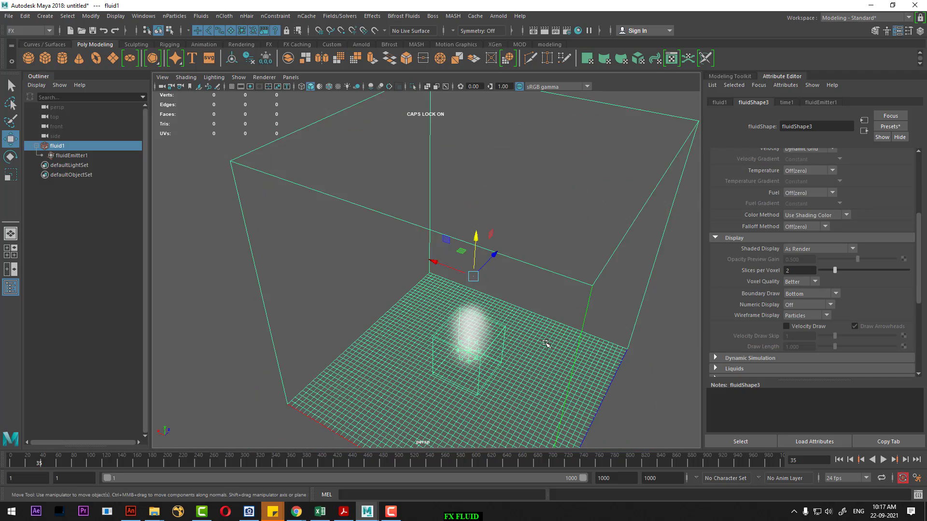
click(818, 288)
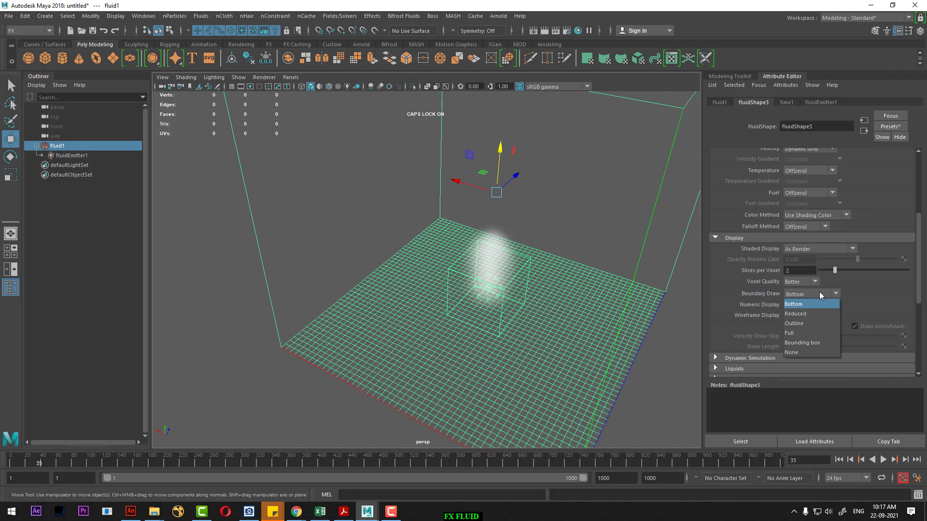
click(807, 351)
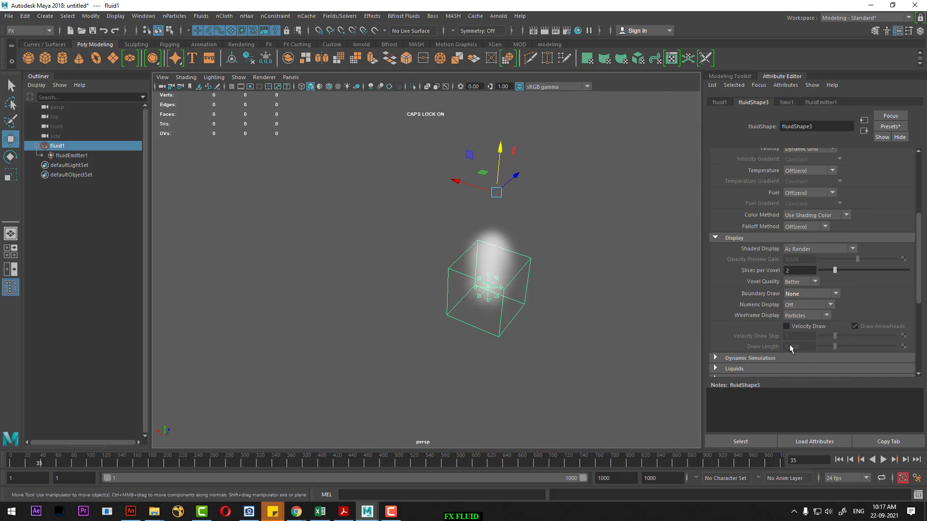
- Play the smoke simulation to frame 168, orbiting to view the plume
alt+drag(603, 351, 525, 351)
click(884, 460)
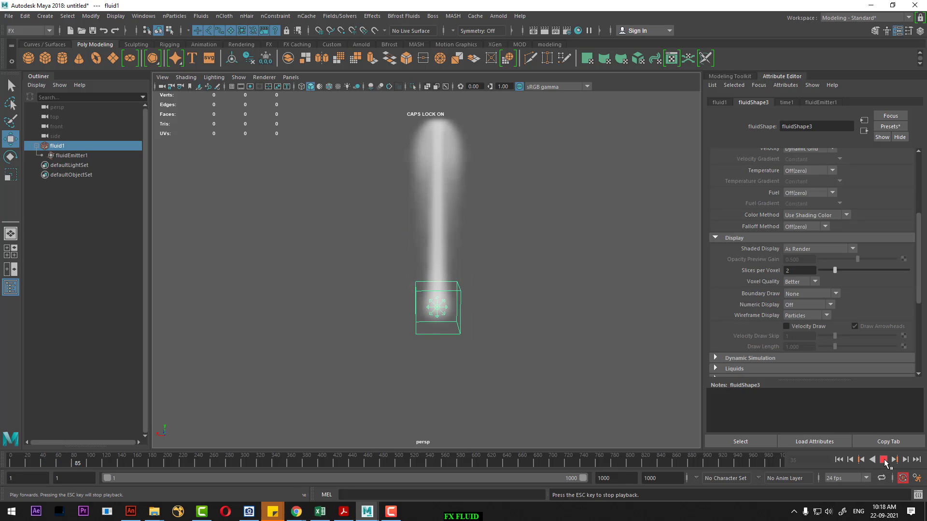
alt+drag(571, 269, 609, 276)
key(Escape)
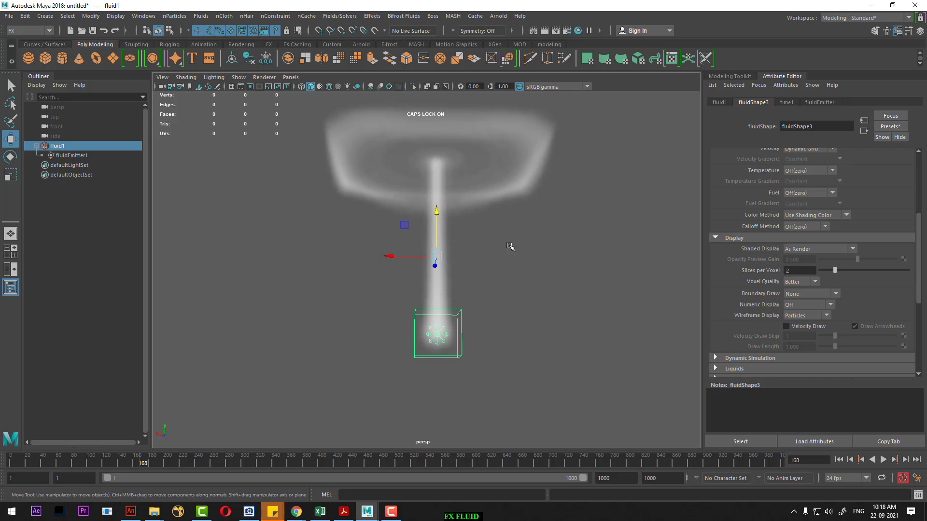
mouse_move(510, 248)
alt+mouse_down()
mouse_move(508, 300)
mouse_move(536, 304)
alt+mouse_up()
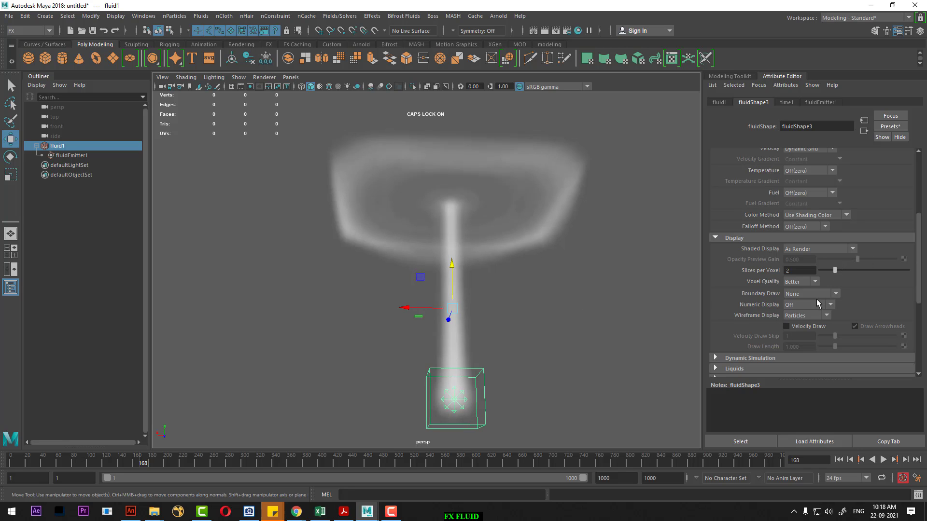
- Try the Bottom, Reduced and Outline boundary draw styles, orbiting to compare them
click(807, 292)
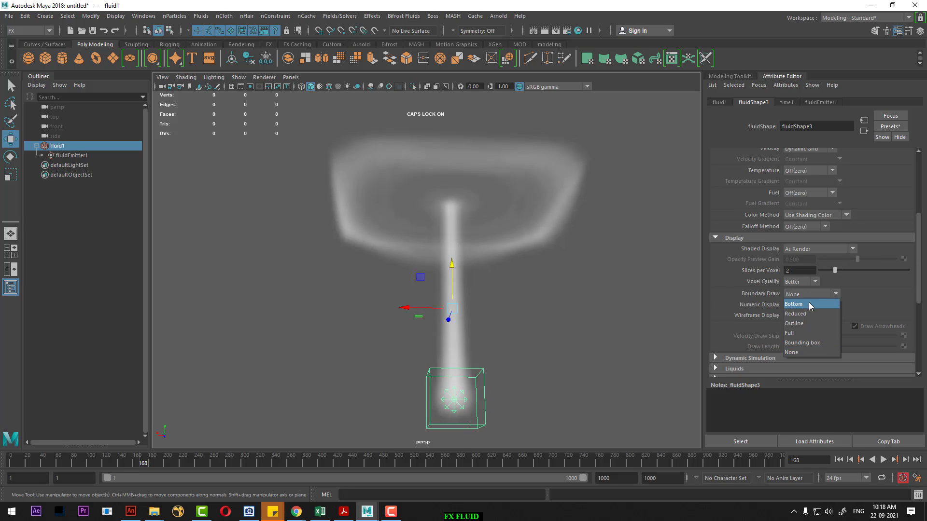
click(808, 302)
click(824, 291)
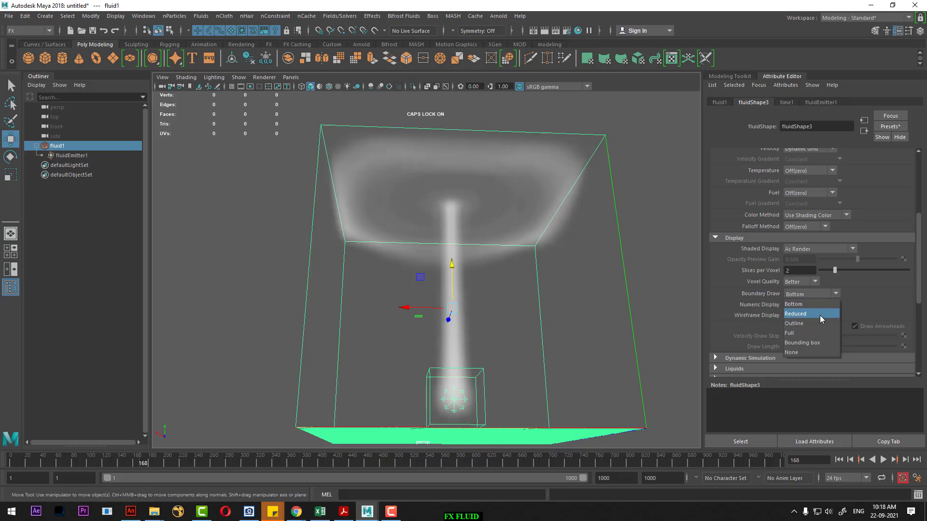
click(819, 314)
alt+drag(534, 305, 512, 289)
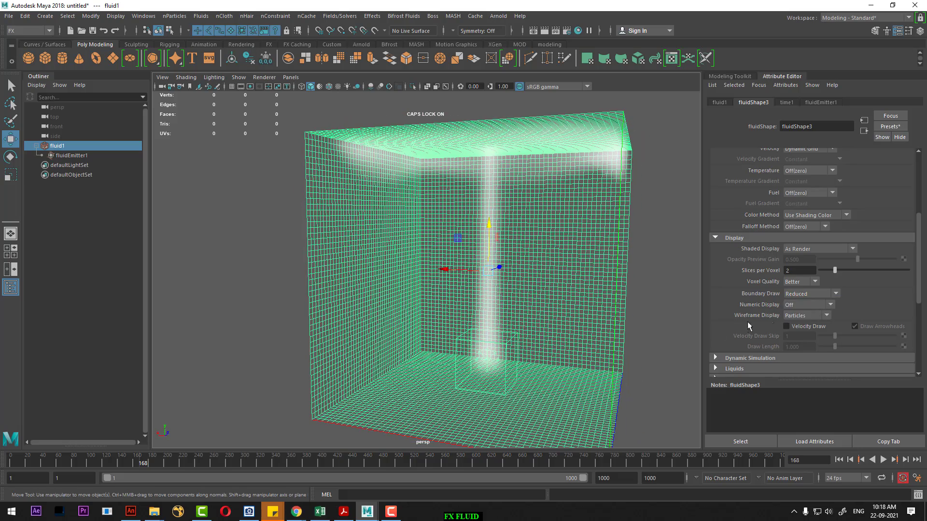
click(824, 294)
click(822, 324)
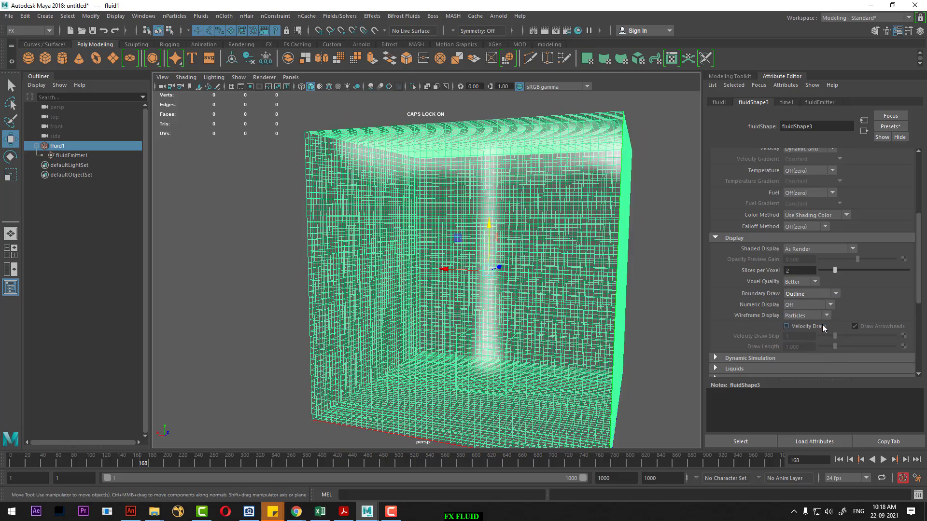
mouse_move(510, 315)
alt+mouse_down()
mouse_move(516, 282)
mouse_move(604, 281)
mouse_move(445, 369)
alt+mouse_up()
- Try the Full boundary draw, then settle on Bounding box
click(822, 295)
click(812, 332)
scroll(446, 369, up, 3)
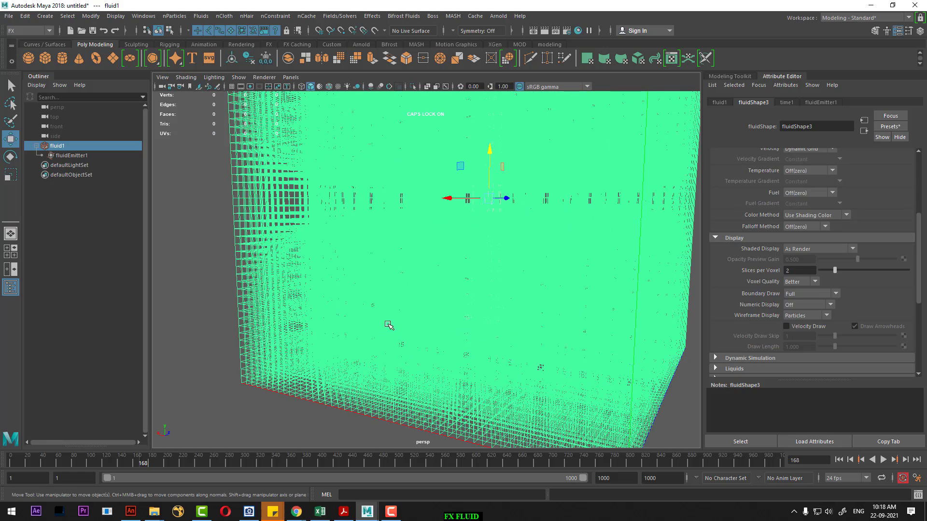
alt+drag(408, 310, 348, 348)
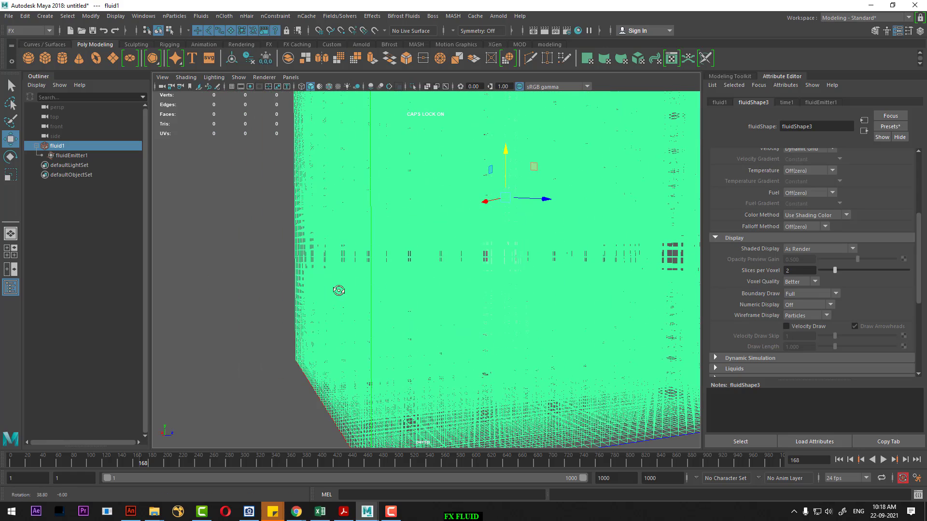
click(812, 295)
click(814, 341)
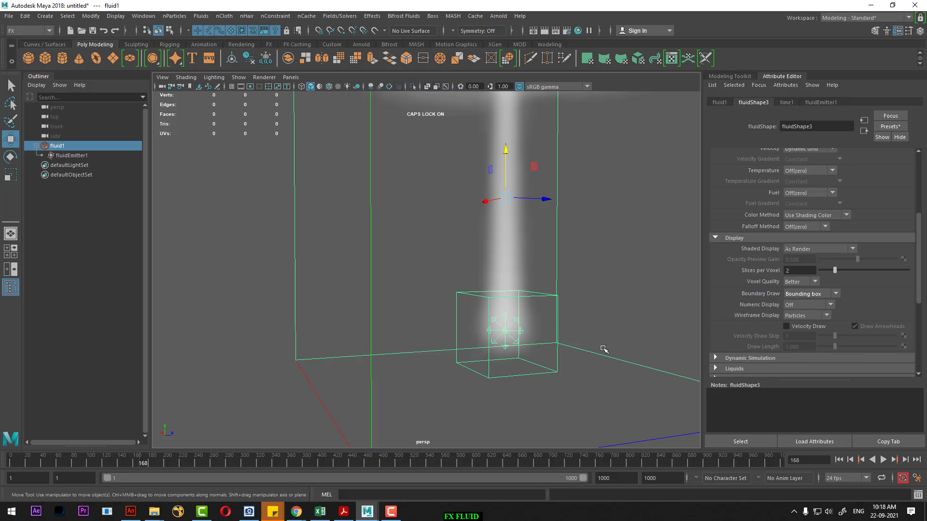
alt+drag(604, 348, 556, 357)
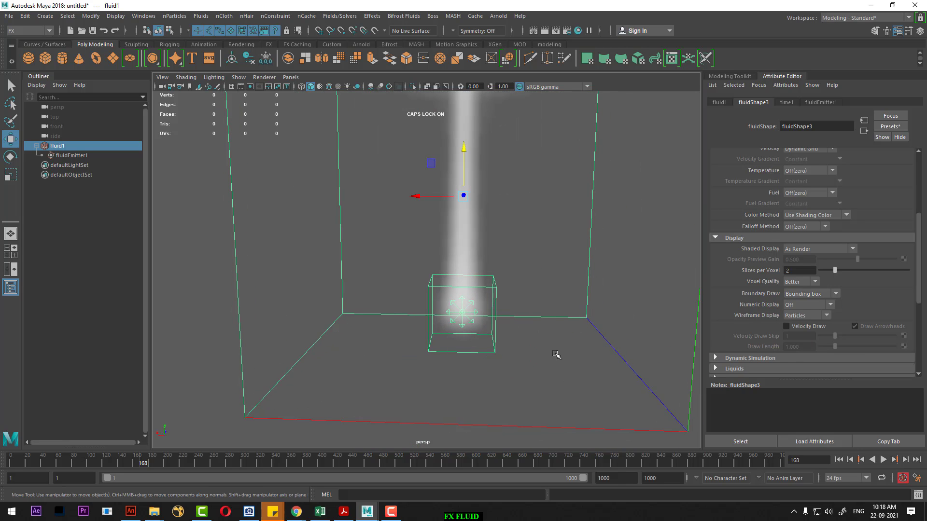
- Preview Density, Temperature and Fuel as the fluid's Numeric Display
click(829, 308)
click(823, 325)
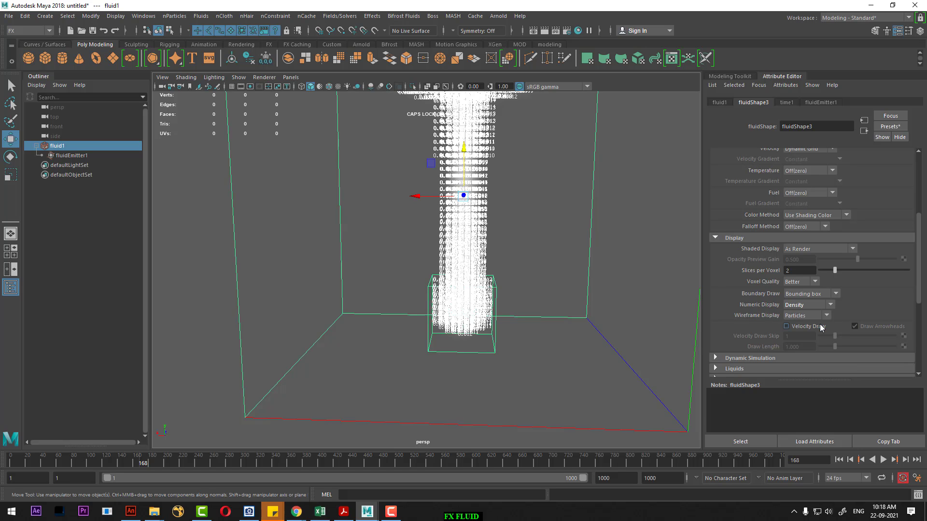
alt+middle_drag(508, 225, 573, 292)
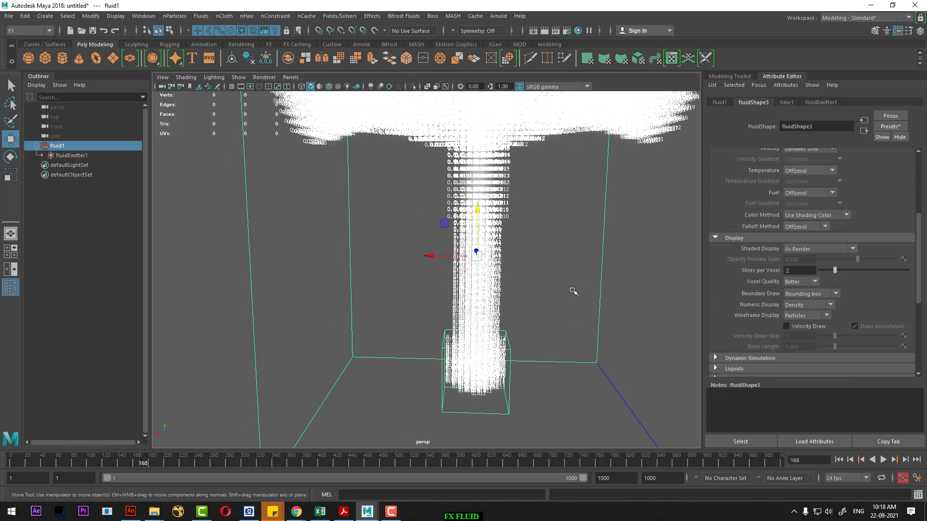
click(829, 307)
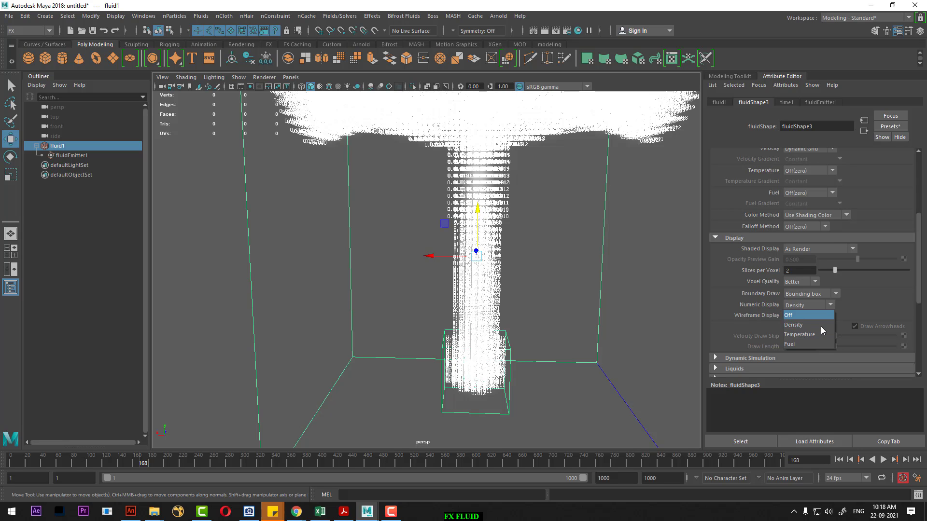
click(821, 333)
click(828, 309)
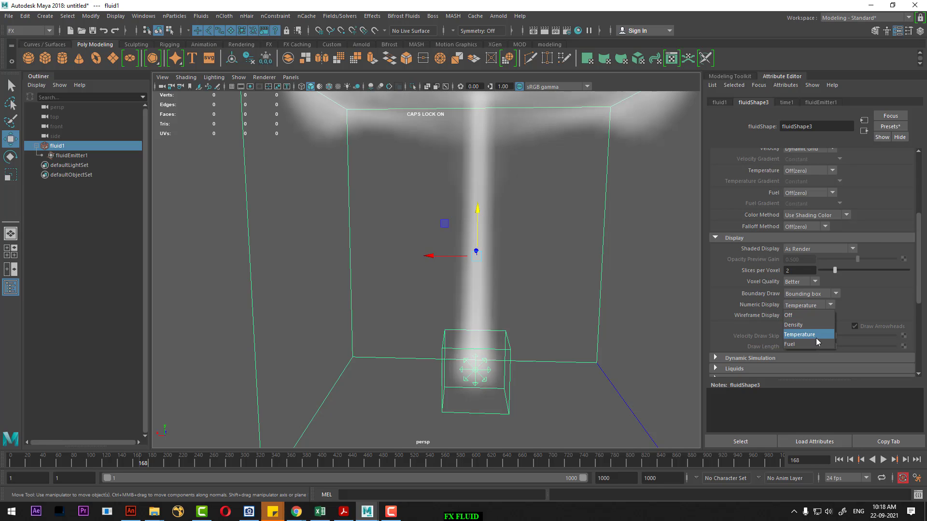
click(818, 344)
- Set Numeric Display to Off and keep Wireframe Display on Particles
click(823, 308)
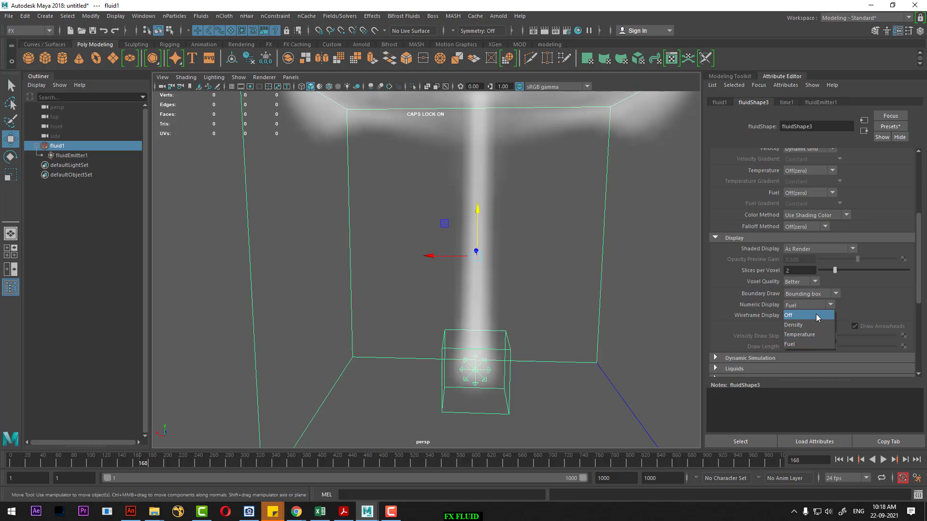
click(825, 315)
click(828, 306)
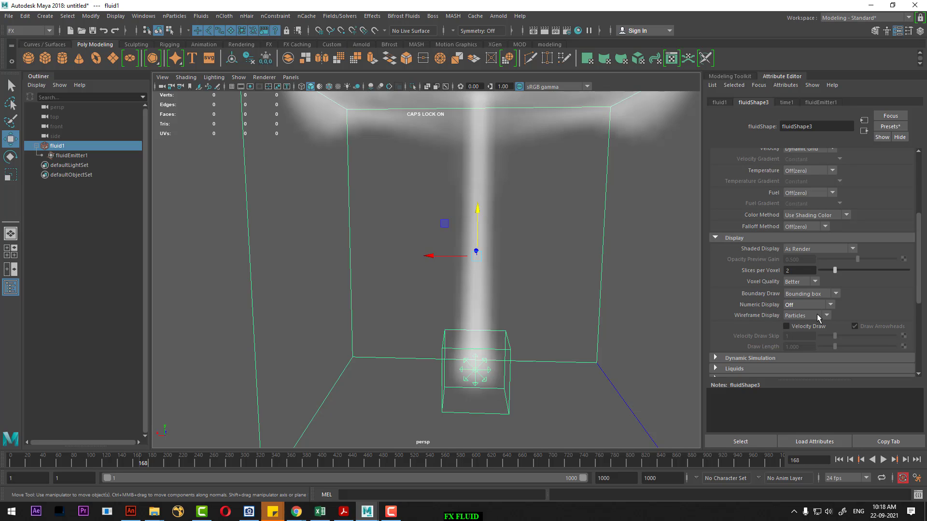
click(818, 317)
click(818, 314)
drag(918, 275, 916, 311)
- Set Dynamic Simulation Gravity to -9.800, then replay from the start to frame 75
click(760, 268)
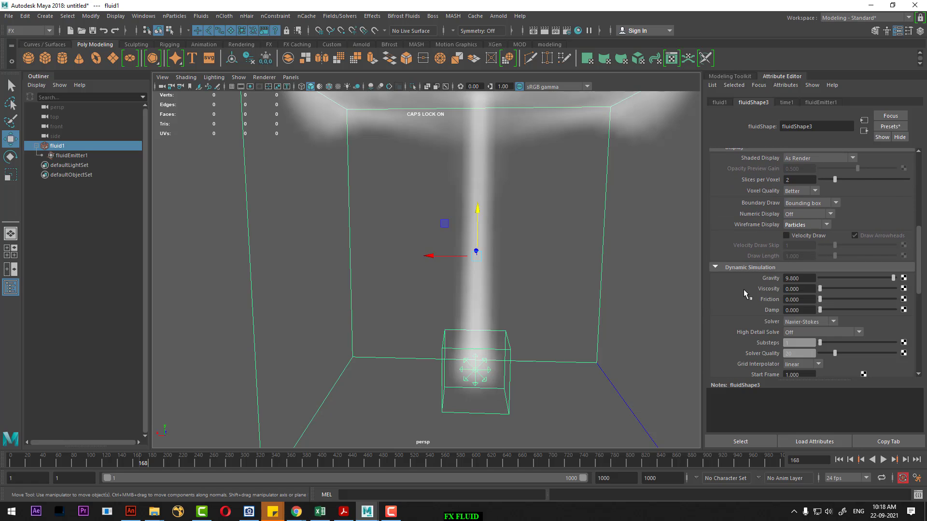
scroll(522, 314, down, 2)
scroll(493, 280, down, 2)
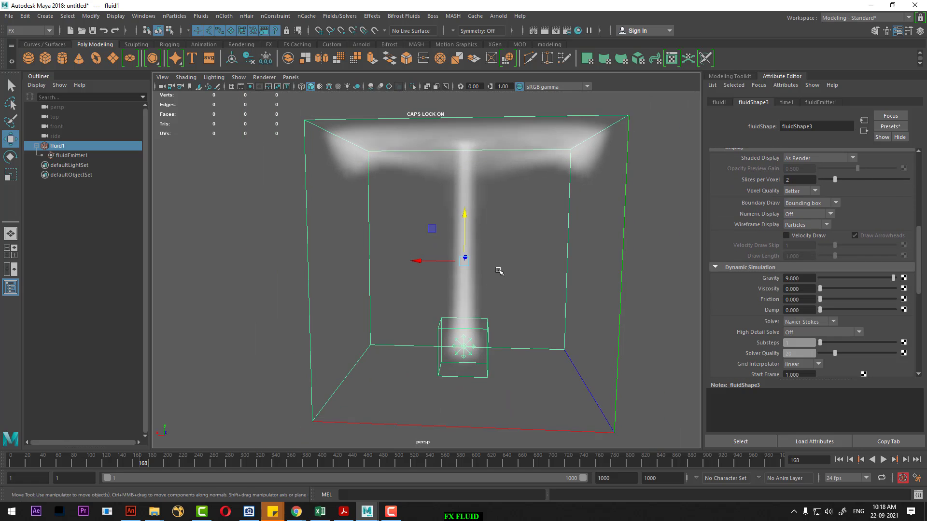
scroll(531, 319, down, 2)
alt+drag(451, 268, 507, 352)
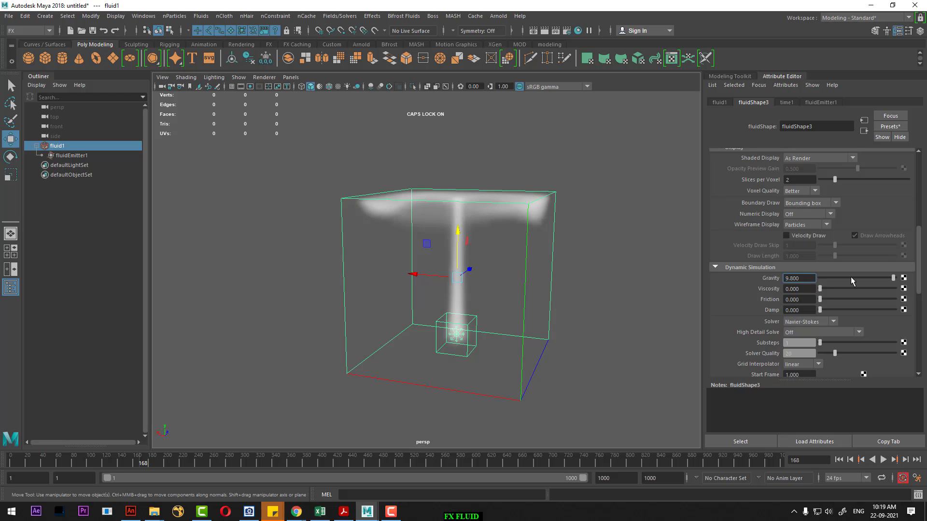
text(-)
key(Return)
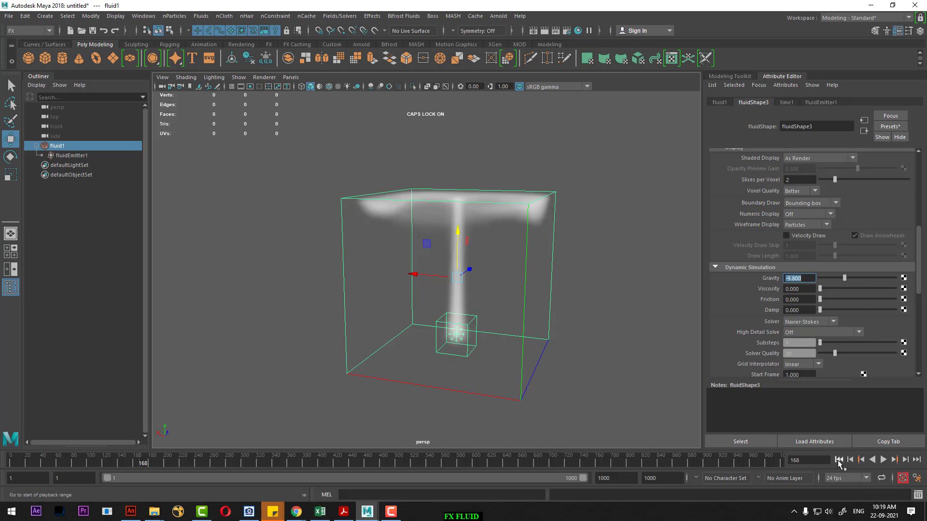
click(838, 461)
click(883, 460)
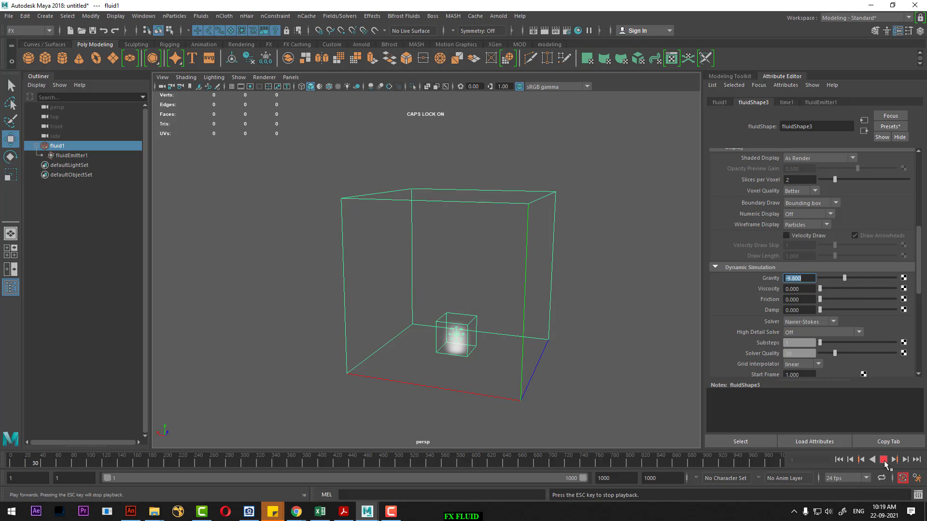
click(883, 460)
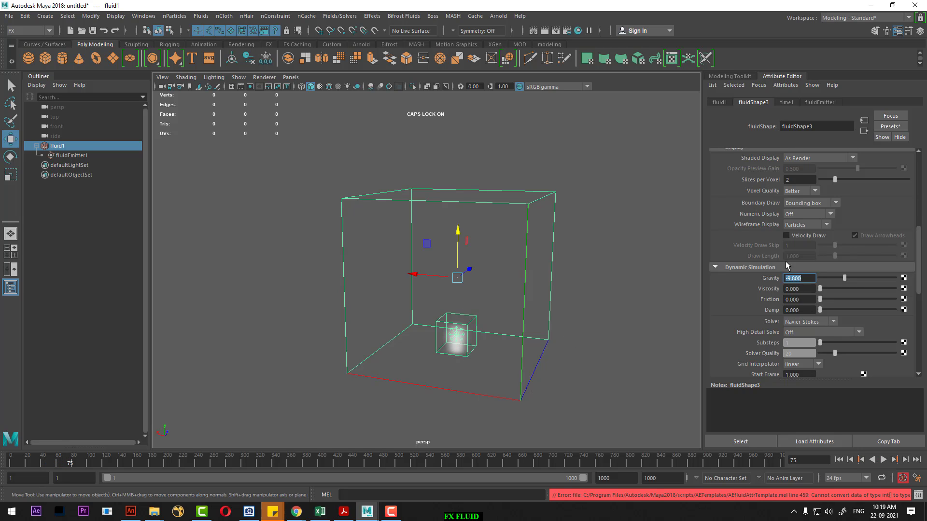
- Move fluidEmitter1 up to Y -0.013, replay the simulation, then reselect fluid1
click(503, 325)
click(468, 328)
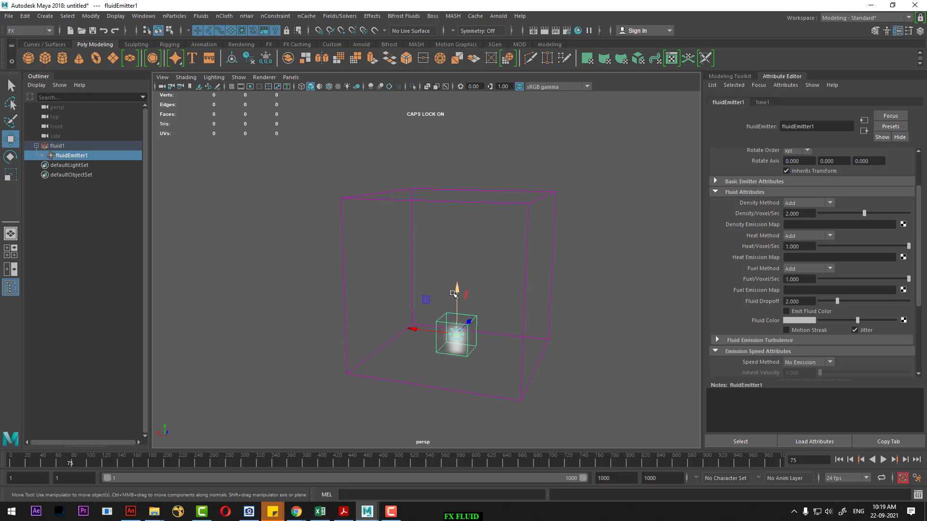
drag(457, 311, 457, 257)
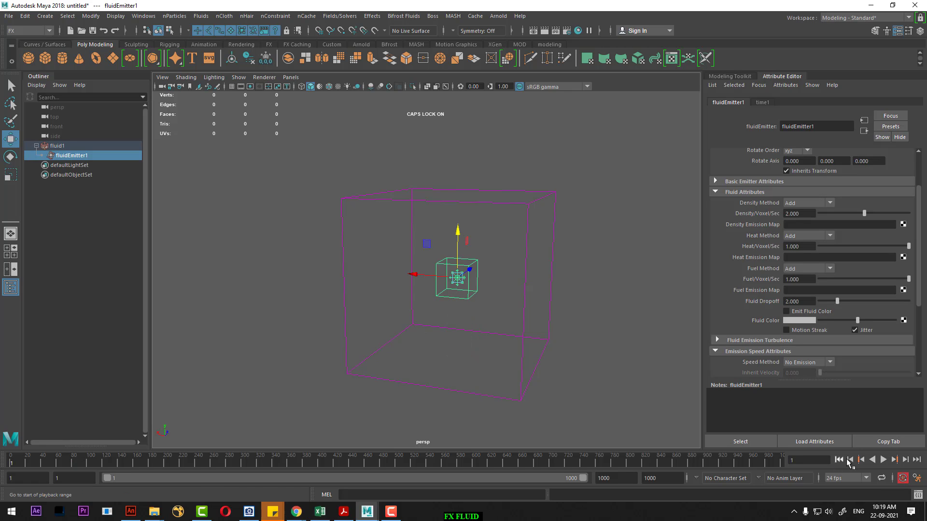
click(882, 460)
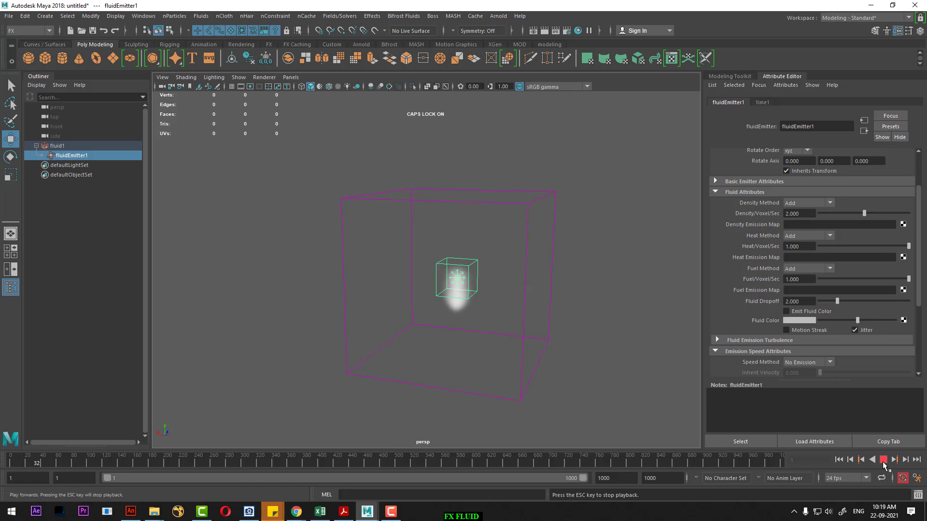
click(882, 461)
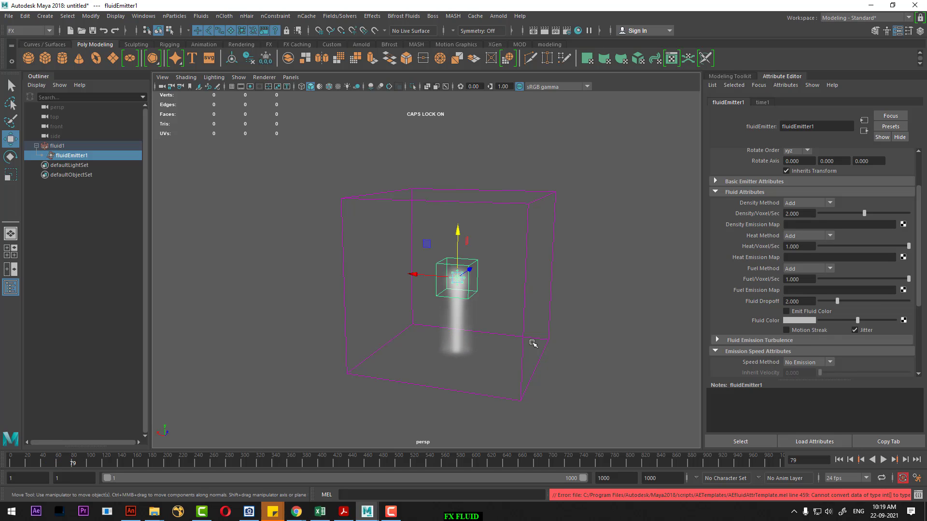
scroll(777, 299, up, 1)
scroll(810, 270, up, 1)
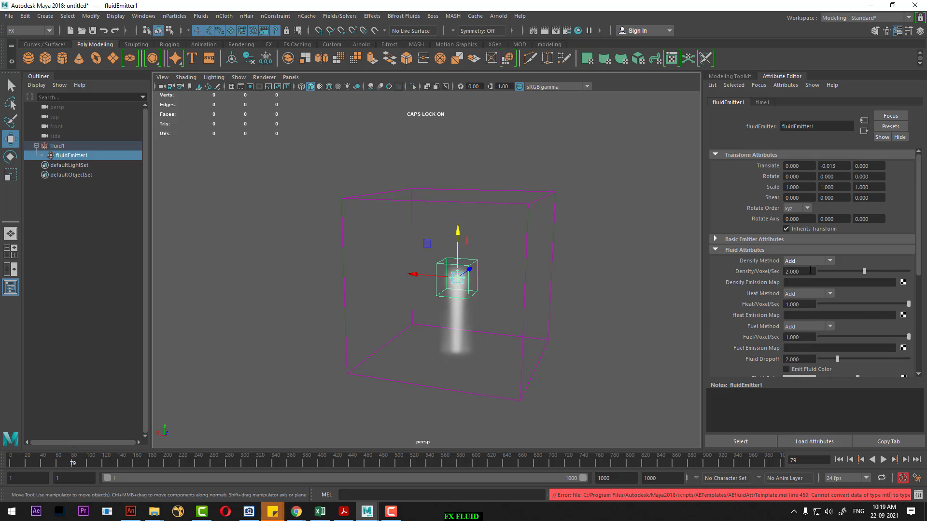
click(57, 146)
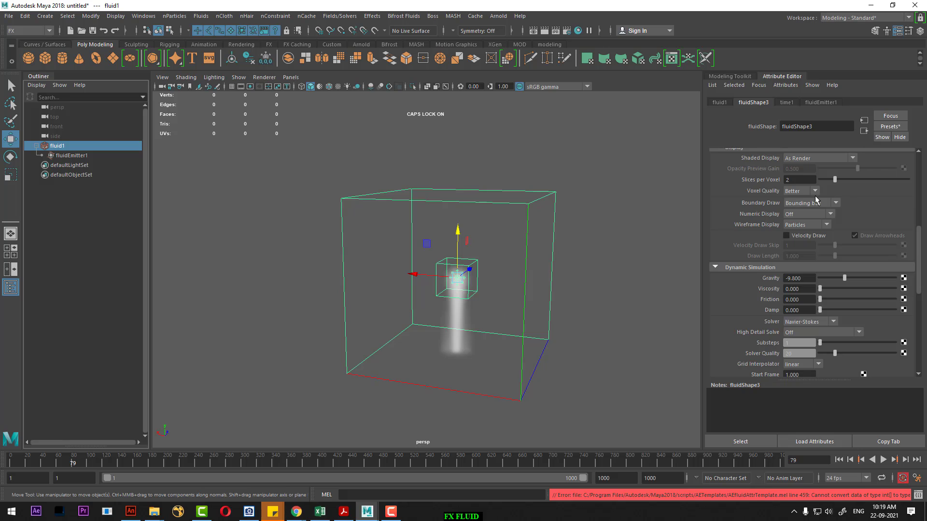
- Test Boundary Z set to Z Side and replay the simulation
scroll(851, 234, up, 2)
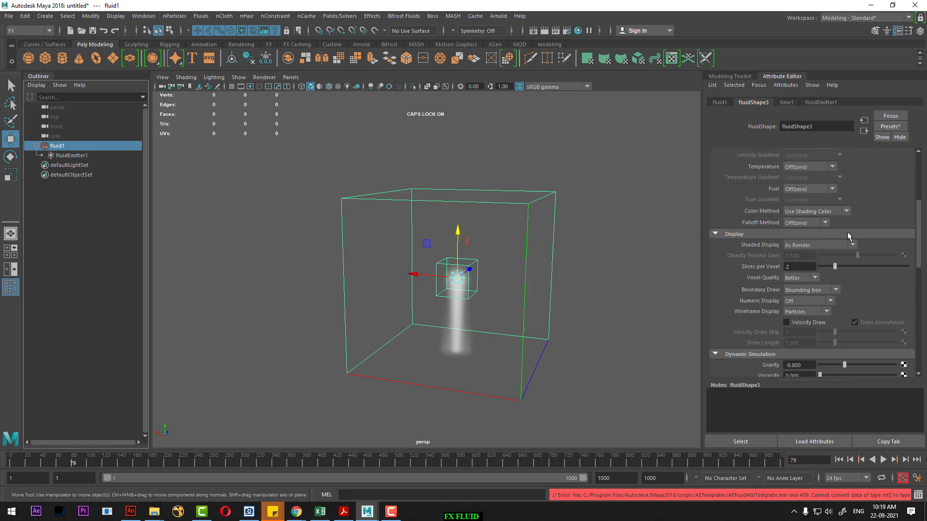
scroll(855, 222, up, 2)
scroll(821, 248, up, 2)
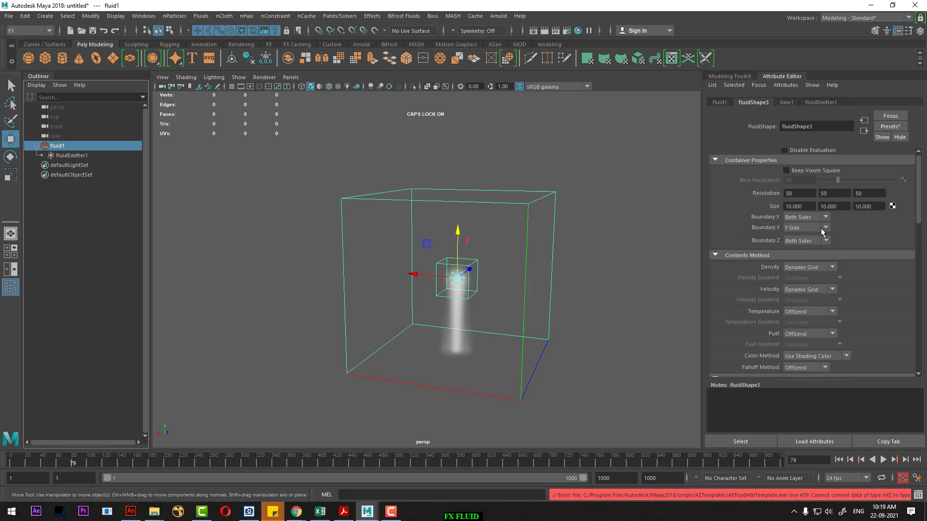
click(819, 242)
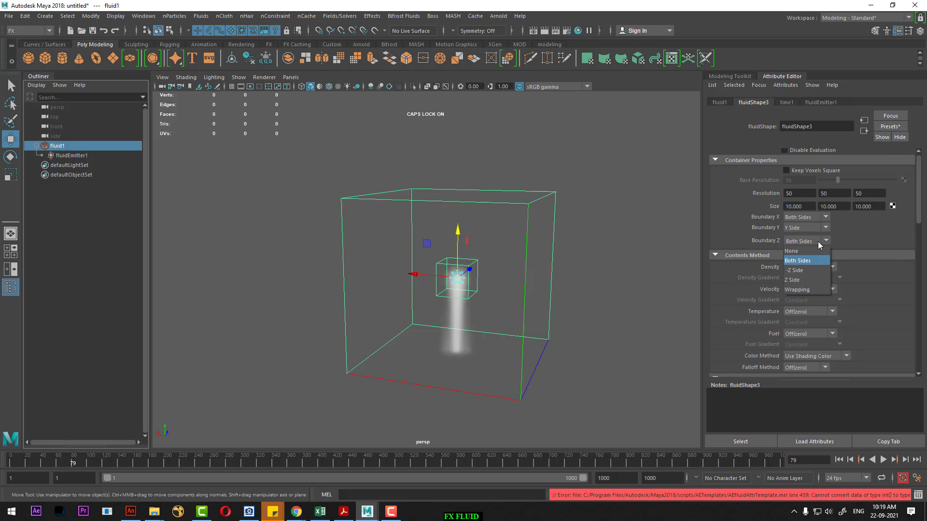
click(813, 280)
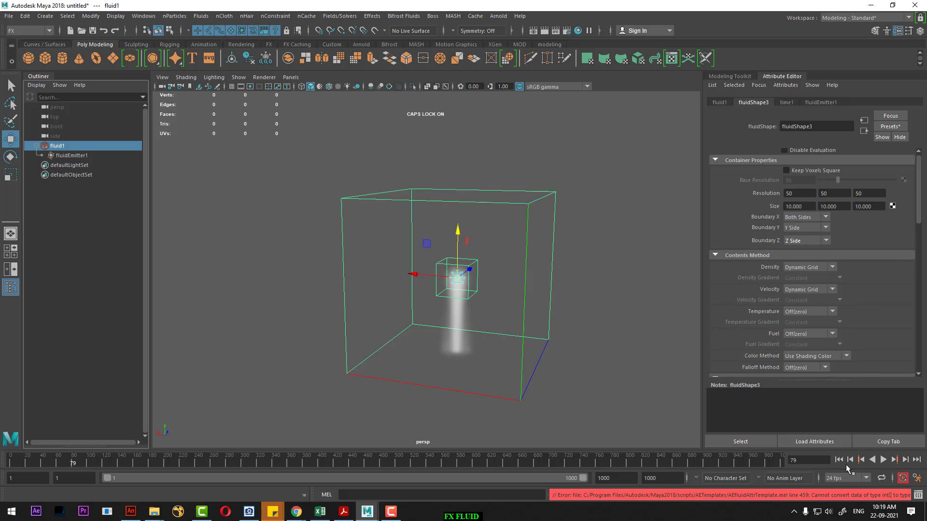
click(840, 460)
click(883, 460)
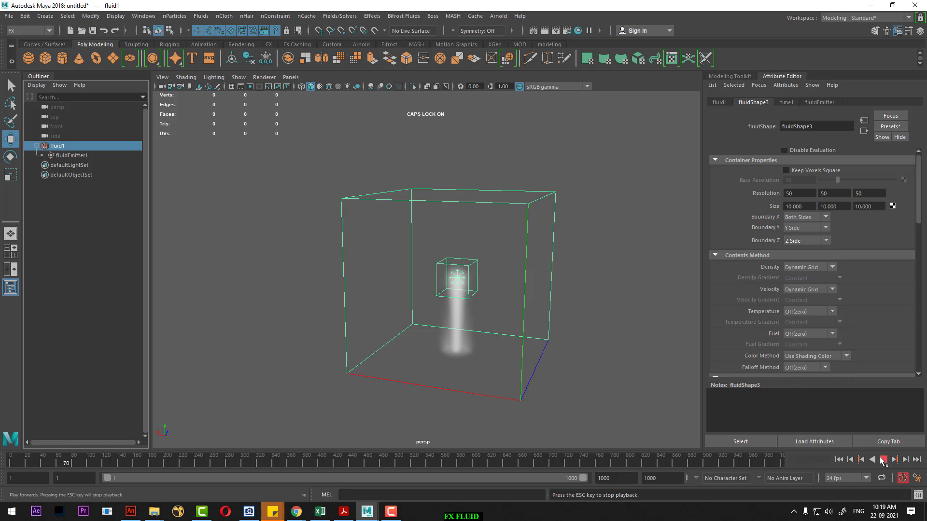
click(883, 459)
- Return Boundary Z to Both Sides and replay
click(820, 243)
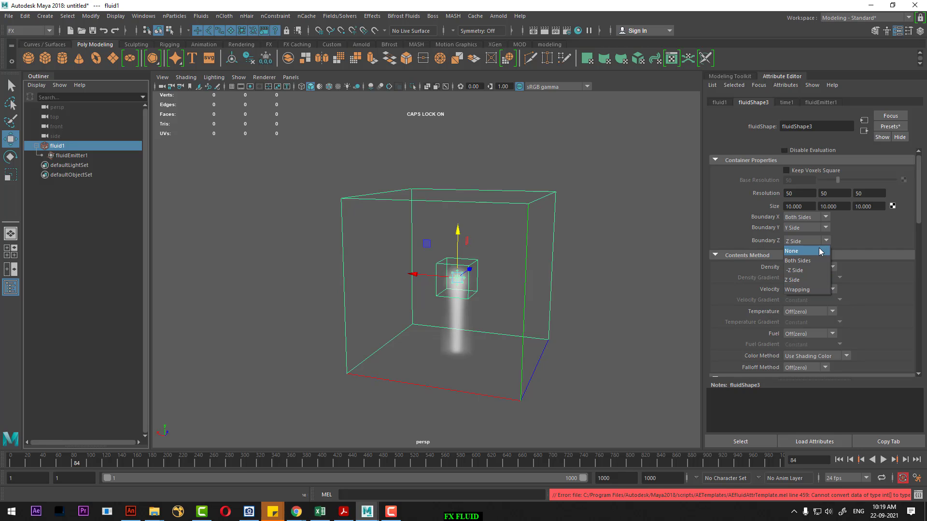
click(801, 261)
click(842, 463)
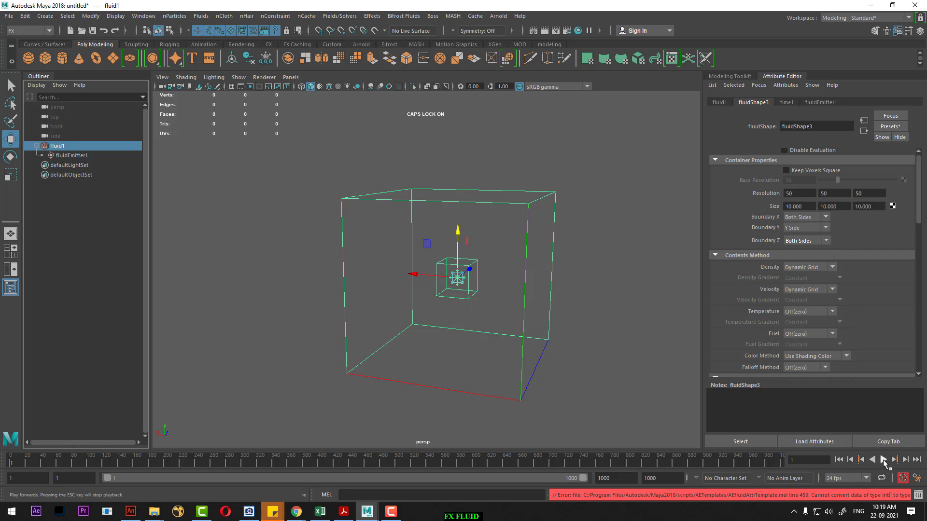
click(883, 460)
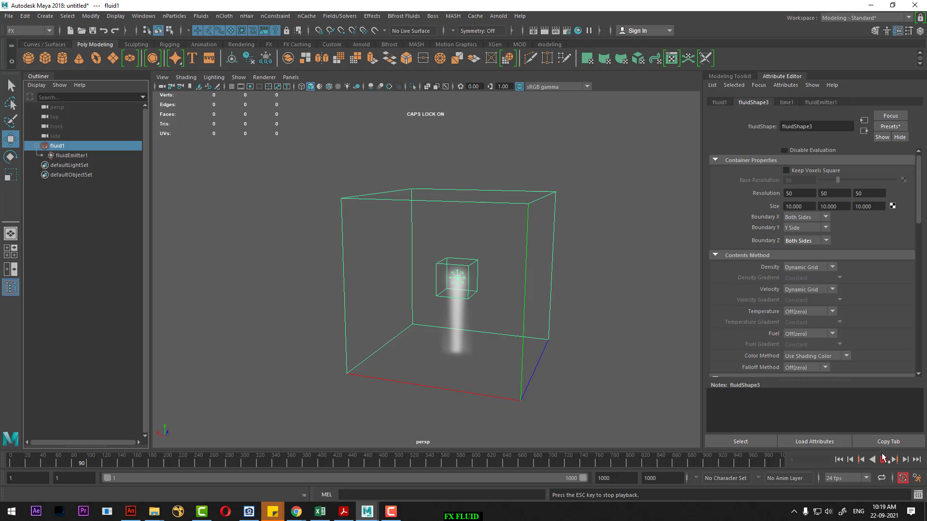
click(883, 458)
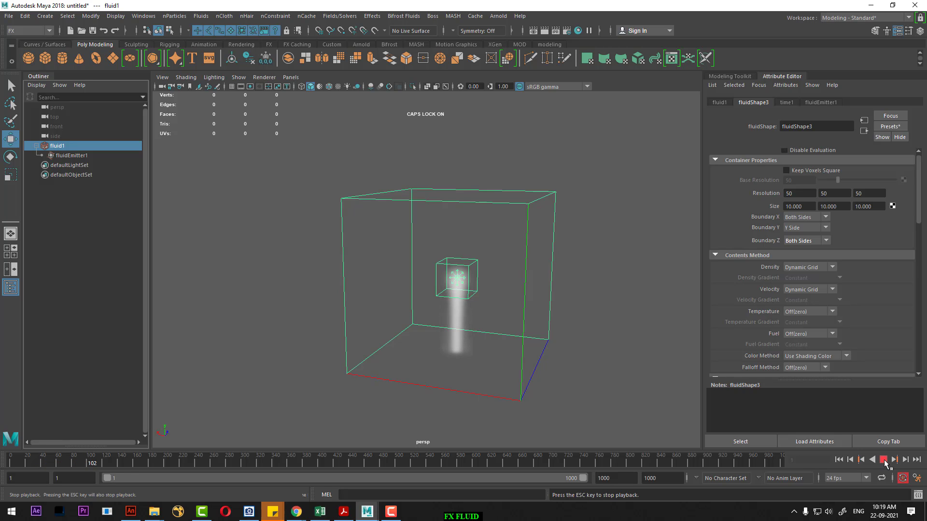
- Set Boundary Y to Both Sides and Boundary Z to -Z Side, then replay
click(813, 225)
click(810, 240)
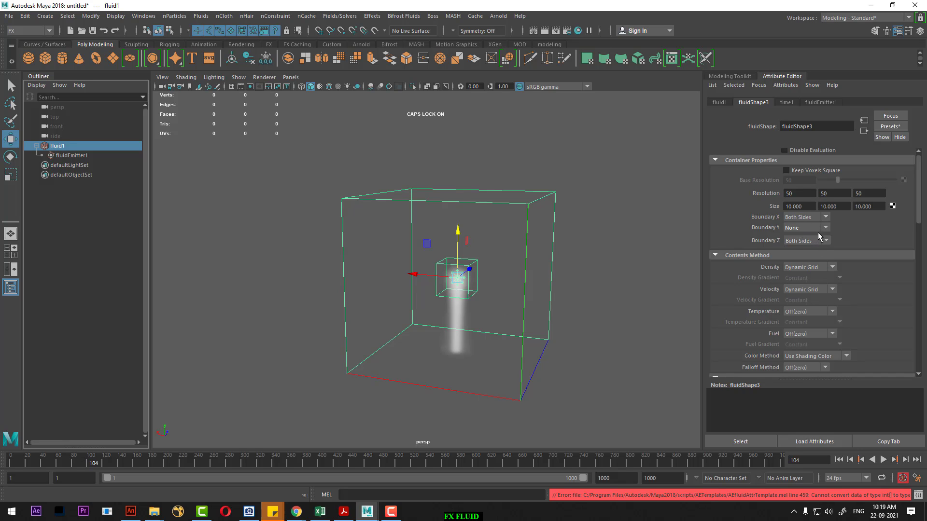
click(816, 228)
click(812, 248)
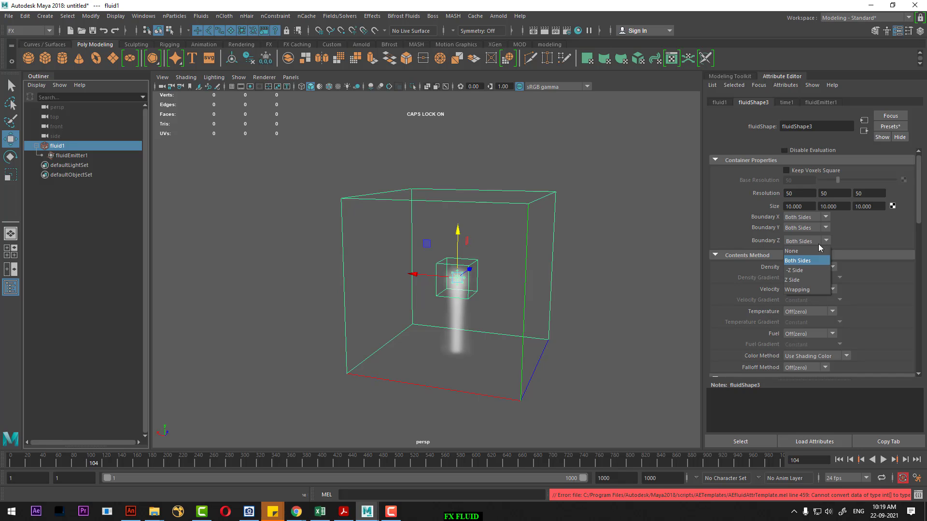
click(816, 269)
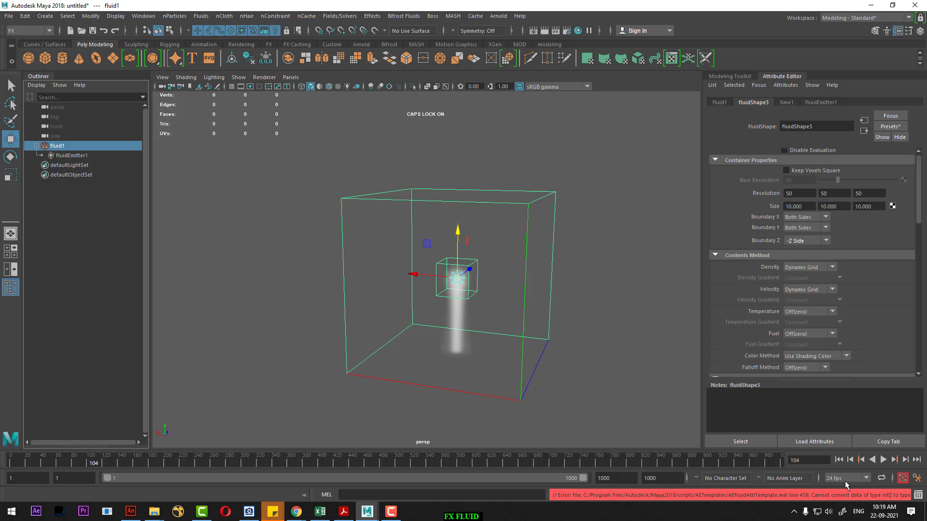
click(846, 459)
click(883, 459)
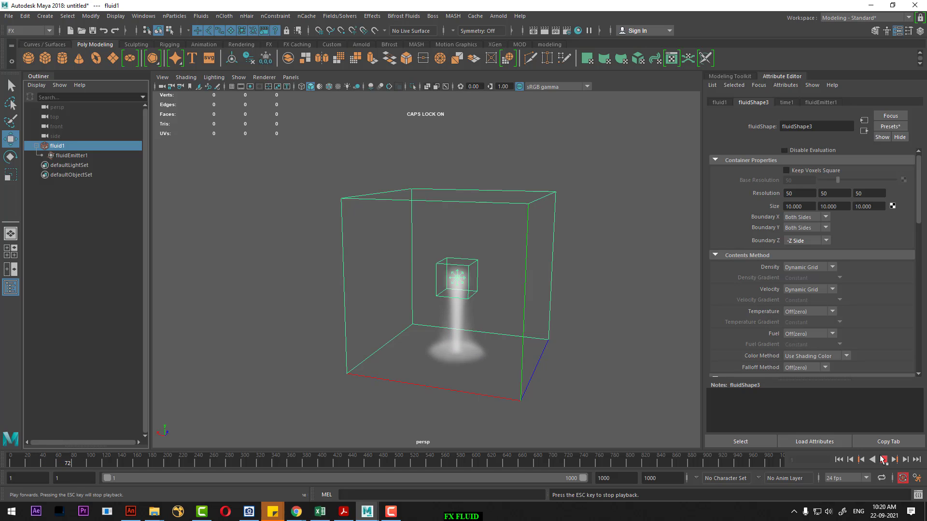
click(883, 459)
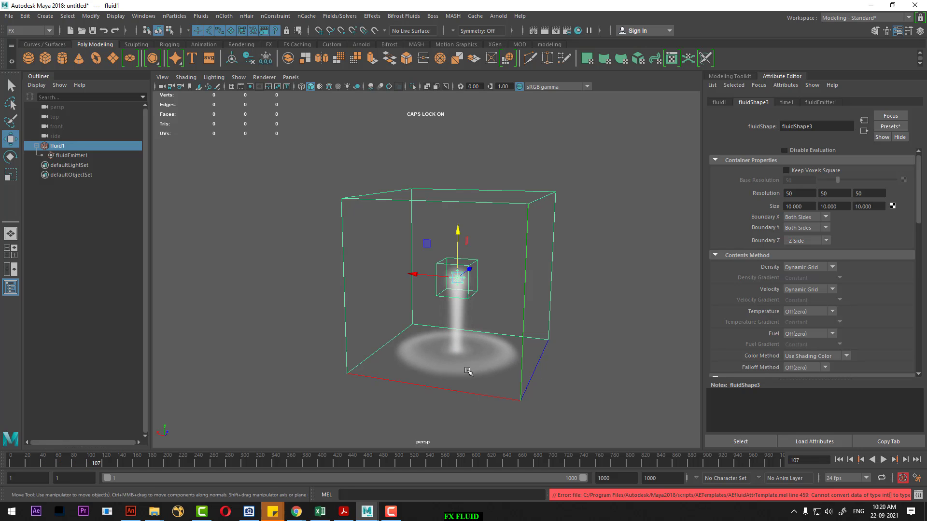
- Raise the fluid's Viscosity to 0.714 and run a first replay from the start
mouse_move(472, 372)
alt+mouse_down()
mouse_move(443, 379)
mouse_move(465, 376)
mouse_move(509, 341)
mouse_move(502, 356)
alt+mouse_up()
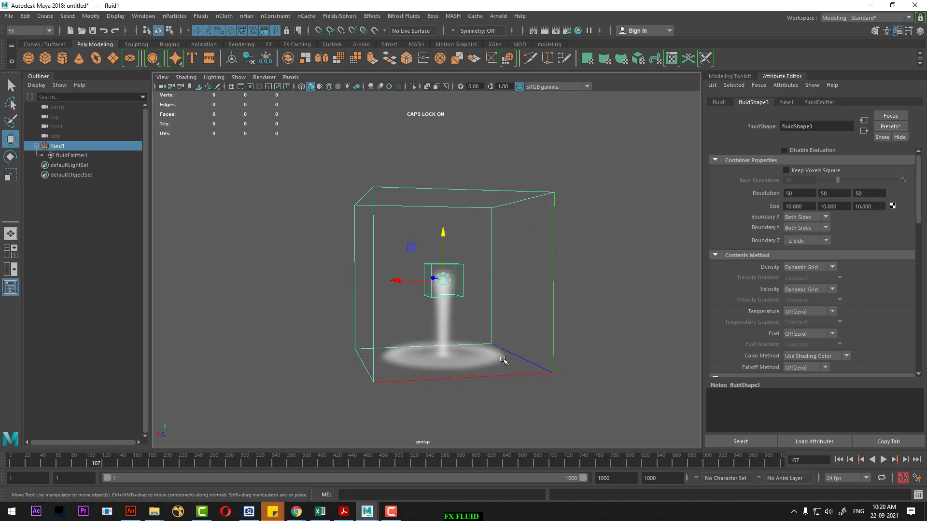
mouse_move(502, 355)
alt+right_down()
mouse_move(500, 333)
mouse_move(474, 352)
alt+right_up()
scroll(866, 294, down, 3)
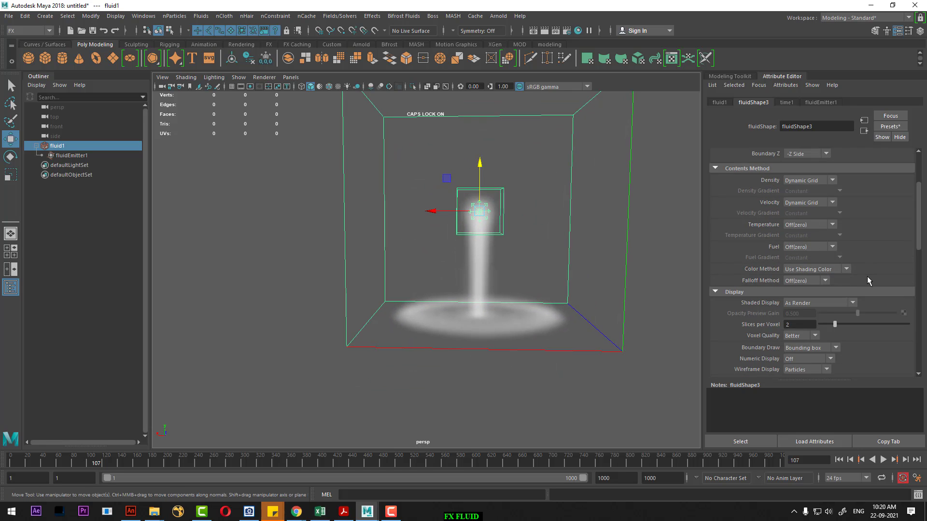
scroll(867, 277, down, 3)
scroll(864, 300, down, 3)
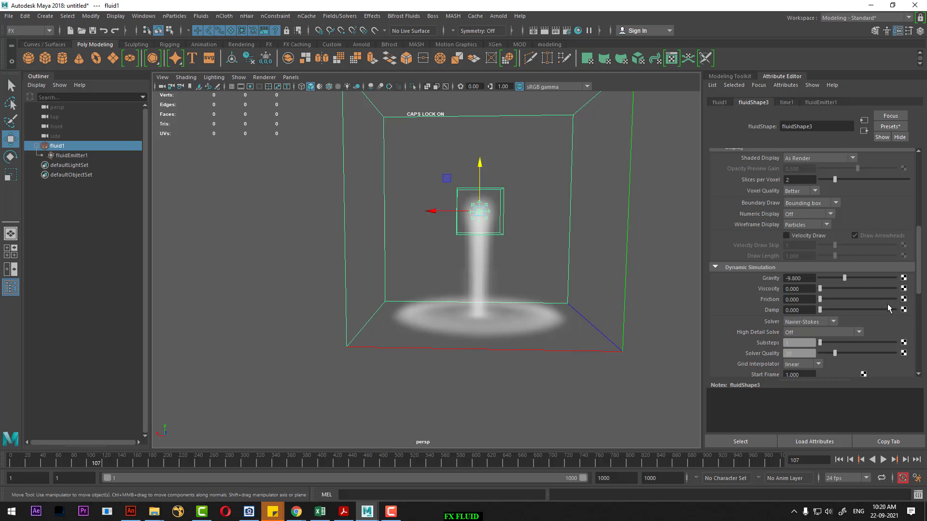
alt+right_drag(536, 317, 558, 258)
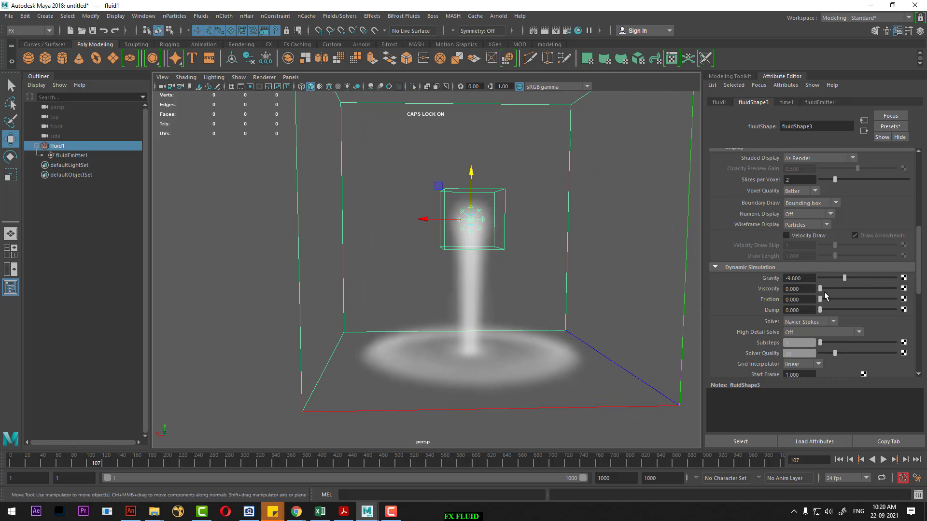
drag(820, 289, 837, 288)
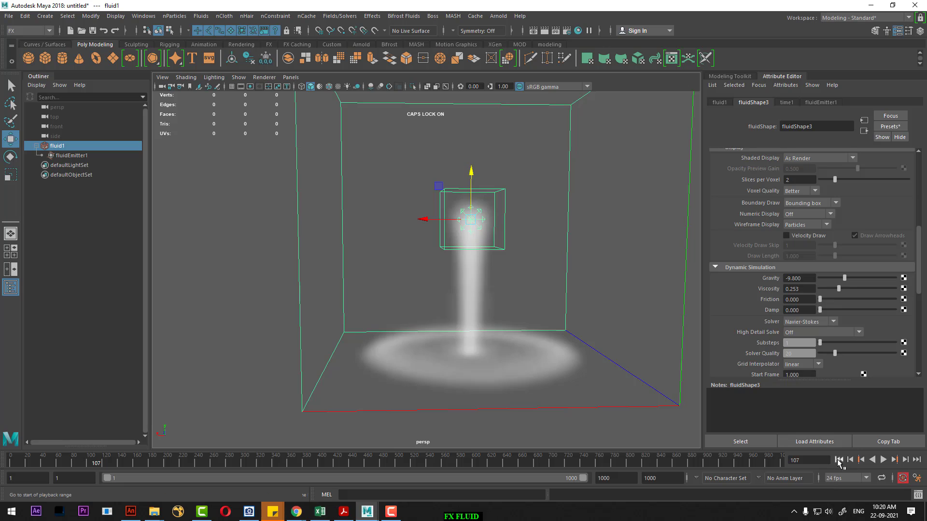
click(838, 460)
click(883, 459)
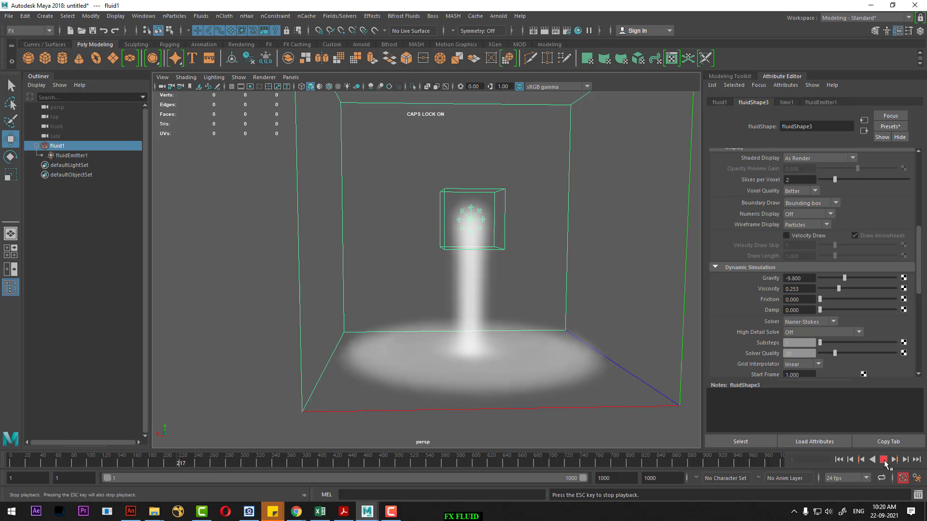
click(883, 459)
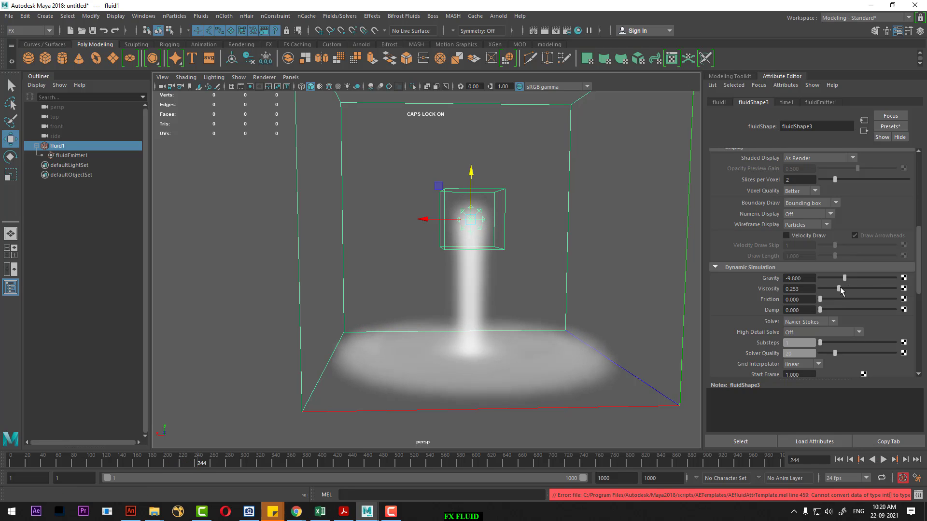
- Replay from frame 1 to frame 313 to watch the thick column spread
click(839, 459)
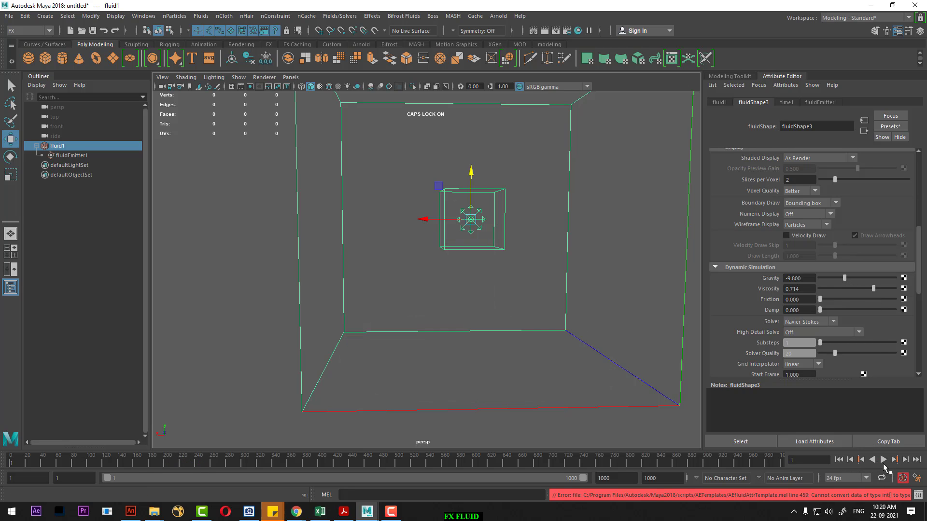
click(883, 459)
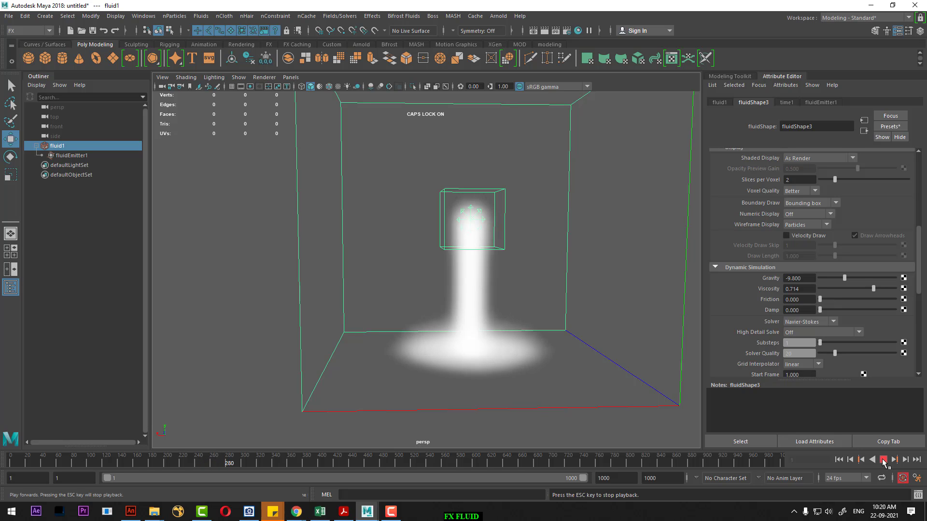
click(883, 462)
mouse_move(548, 277)
alt+mouse_down()
mouse_move(534, 292)
mouse_move(546, 292)
alt+mouse_up()
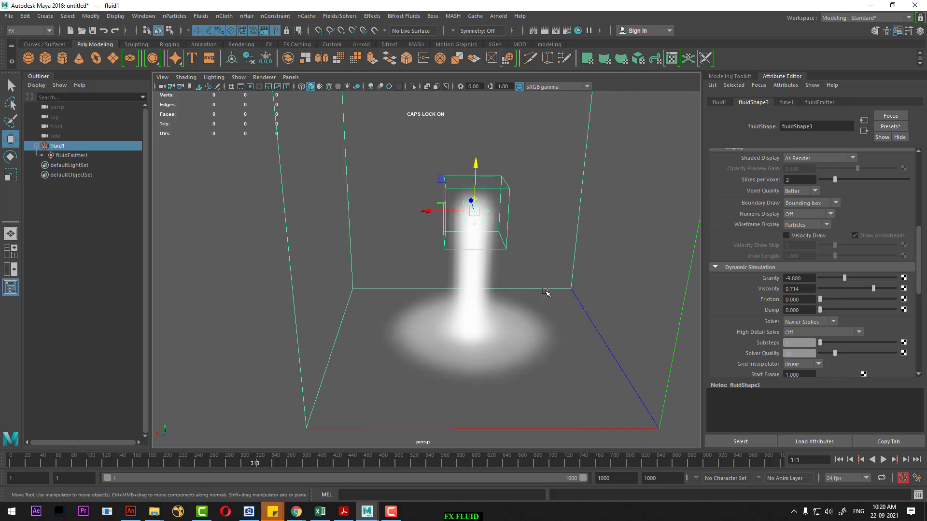
- Set fluidEmitter1's Density/Voxel/Sec to 5, replay the denser plume, and reselect fluid1
click(68, 156)
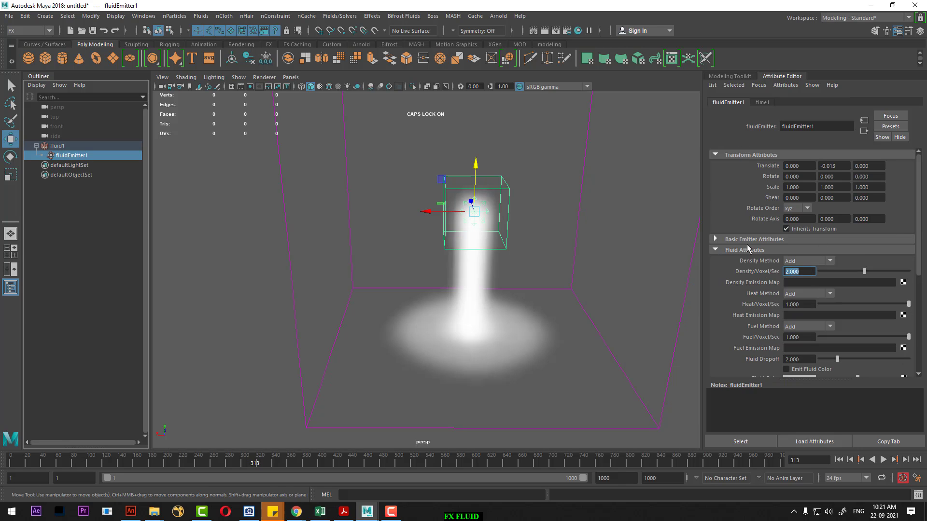
text(5)
key(Return)
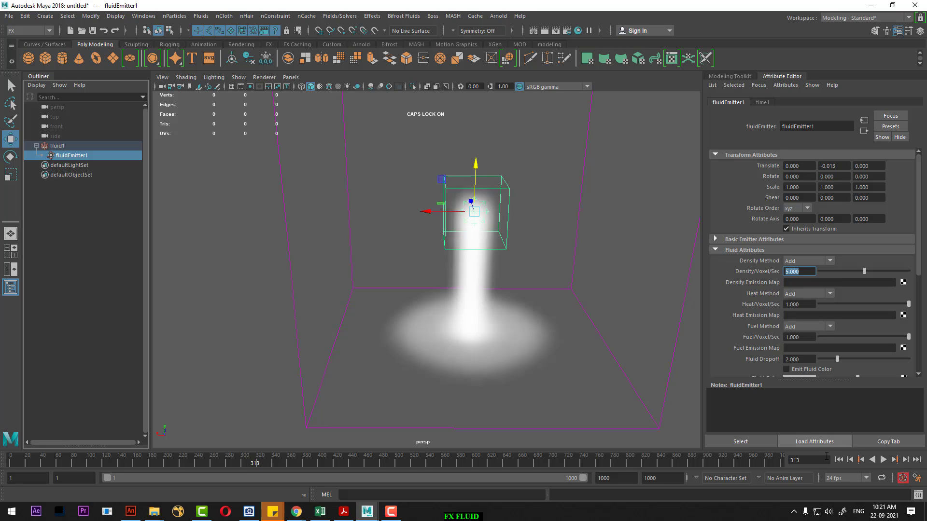
click(839, 460)
click(883, 460)
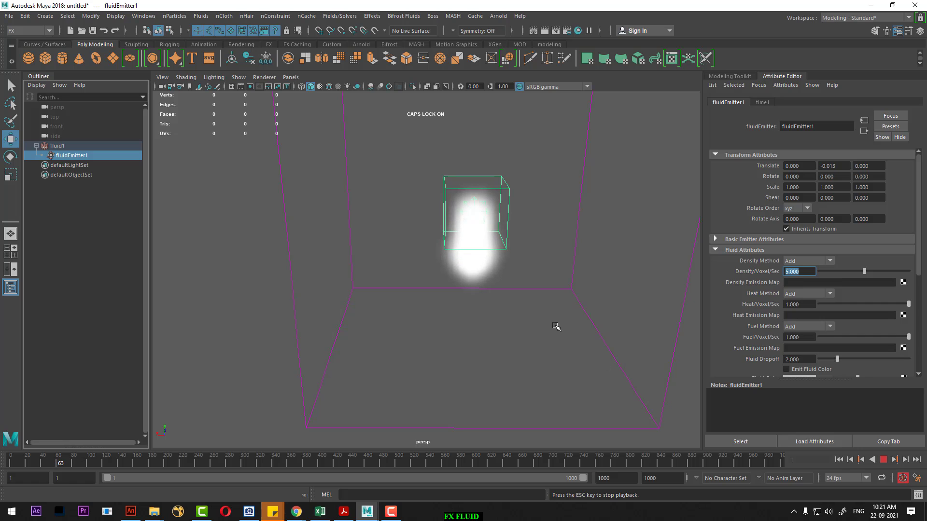
alt+drag(574, 311, 543, 302)
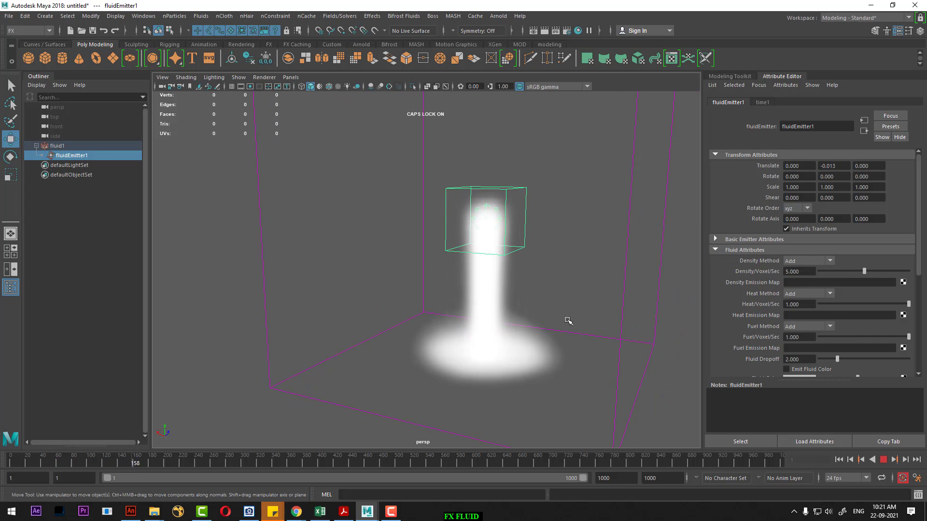
mouse_move(564, 341)
alt+mouse_down()
mouse_move(614, 355)
mouse_move(617, 366)
alt+mouse_up()
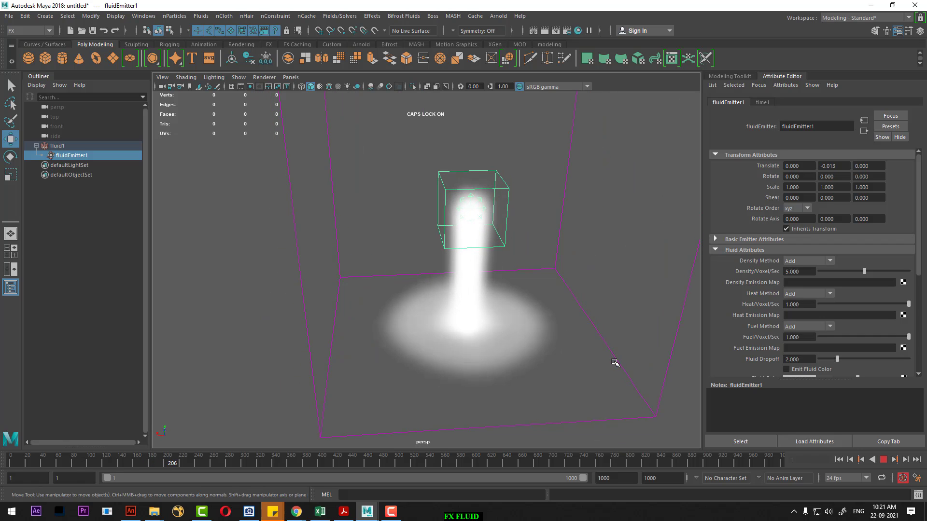
click(884, 460)
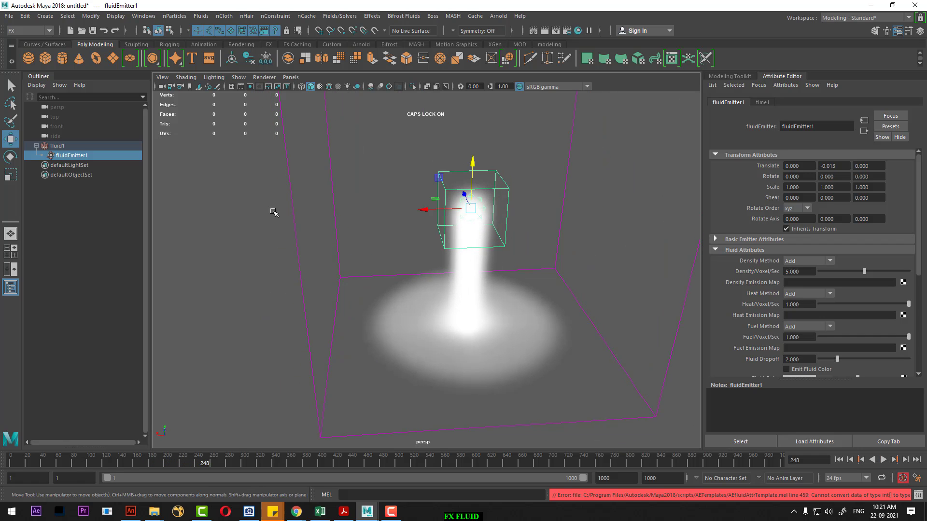
click(57, 146)
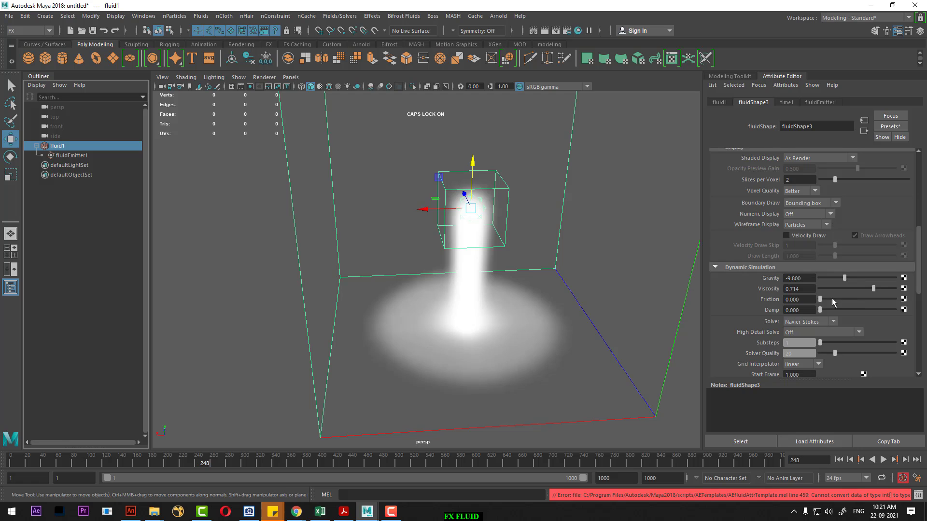
- Set Friction to 0.026 and Damp to 0.032, then replay to frame 158
scroll(831, 299, down, 3)
scroll(834, 290, down, 3)
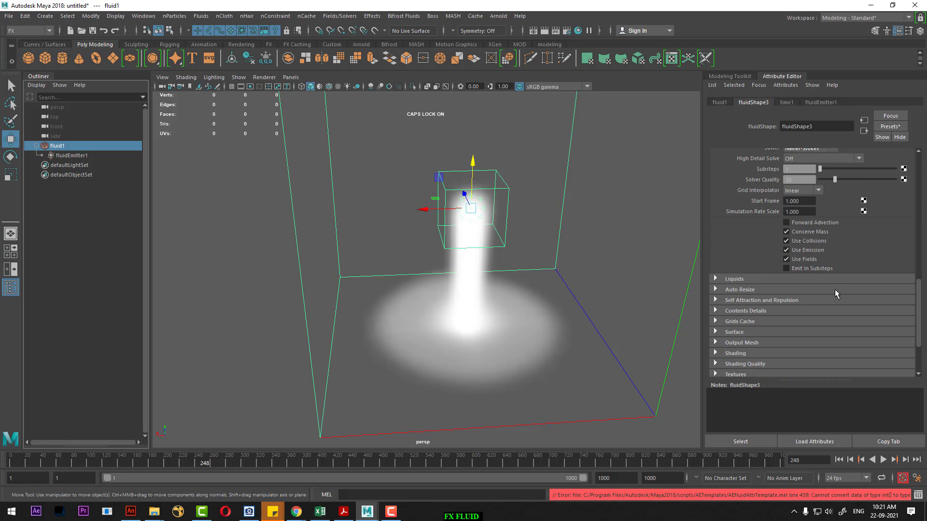
scroll(797, 282, up, 3)
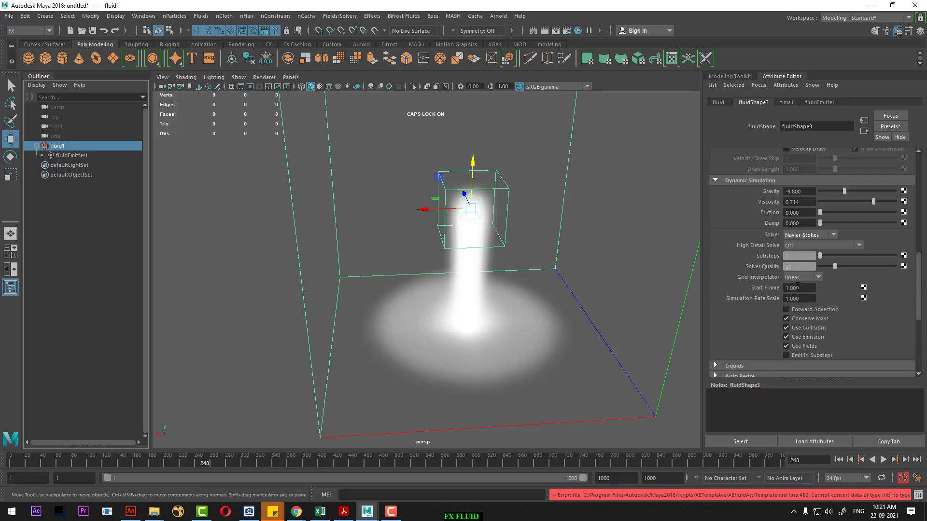
scroll(794, 251, up, 3)
click(729, 103)
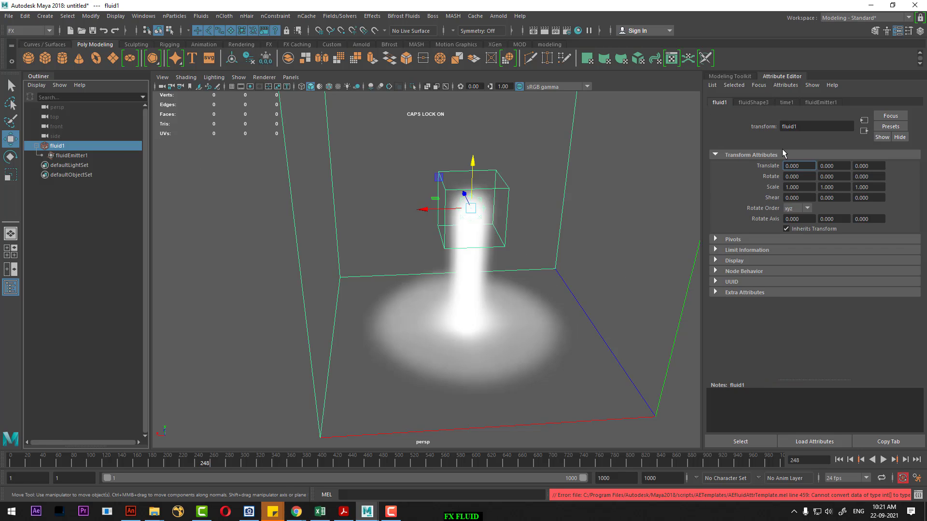
click(754, 104)
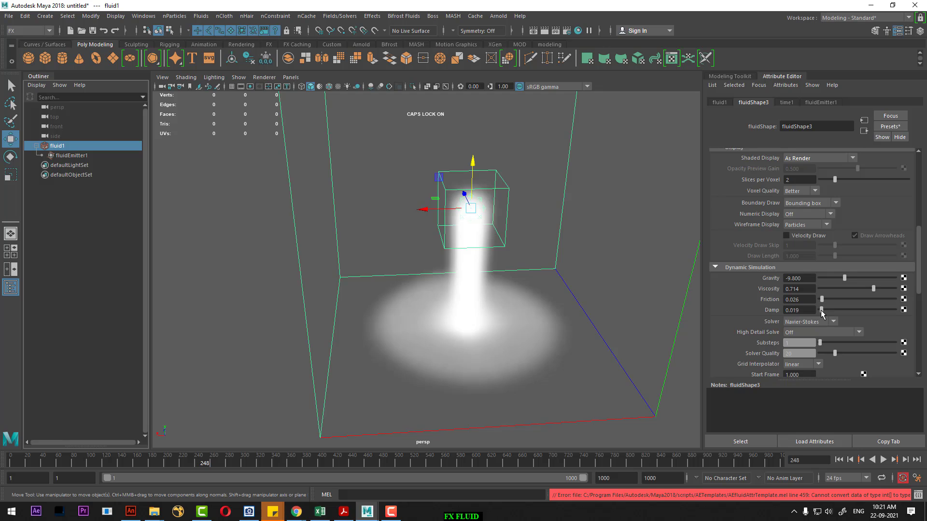
click(838, 459)
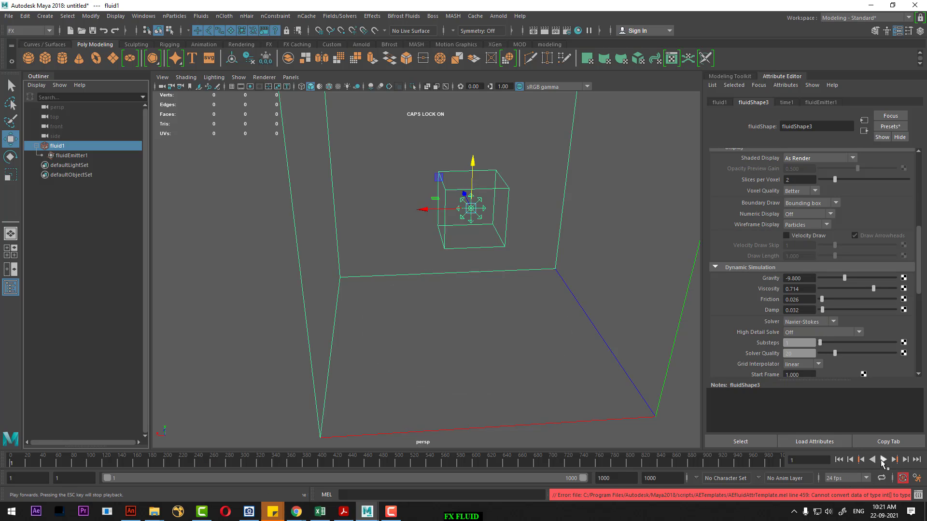
click(882, 459)
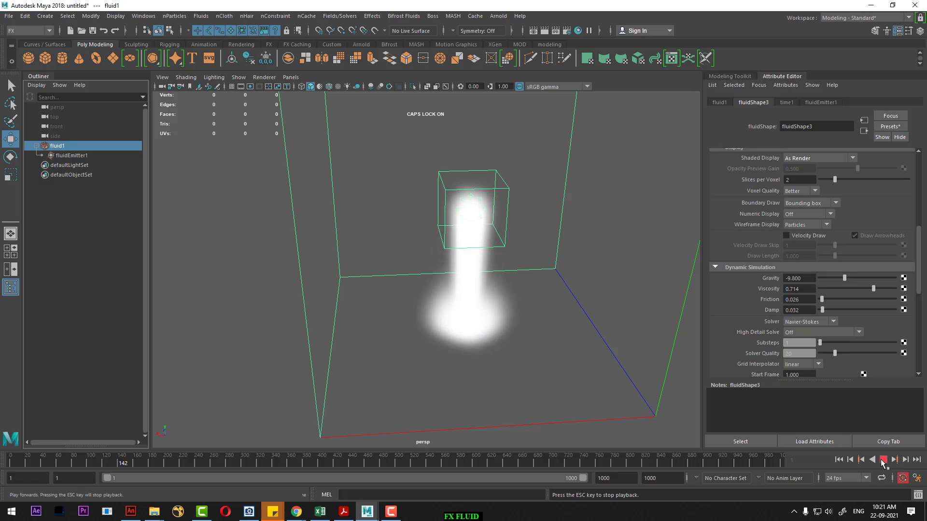
click(882, 462)
scroll(534, 269, down, 5)
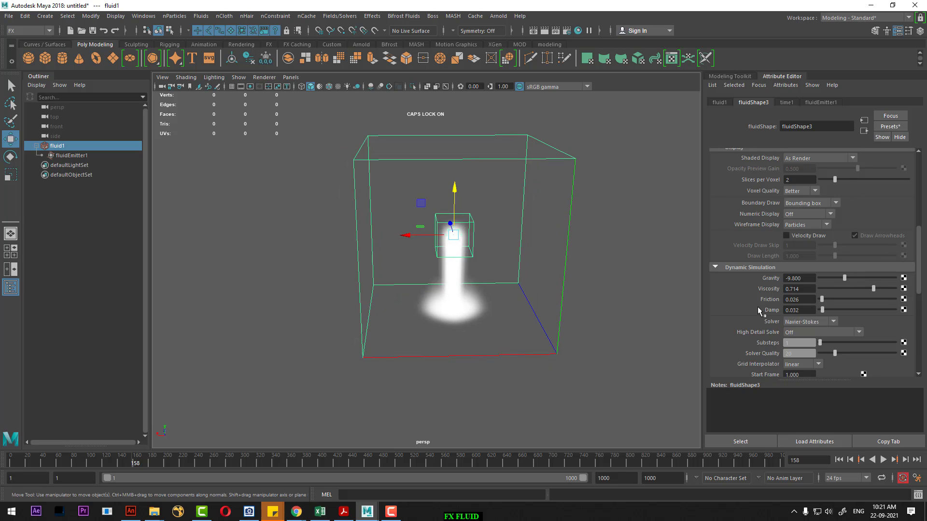
scroll(753, 304, down, 5)
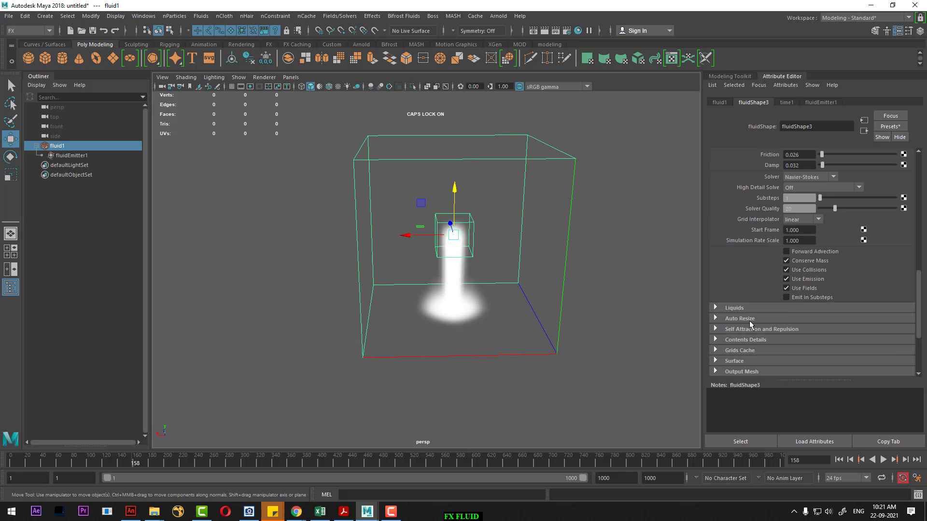
- Enable Auto Resize (Max Resolution 200) and replay from the first frame
click(749, 320)
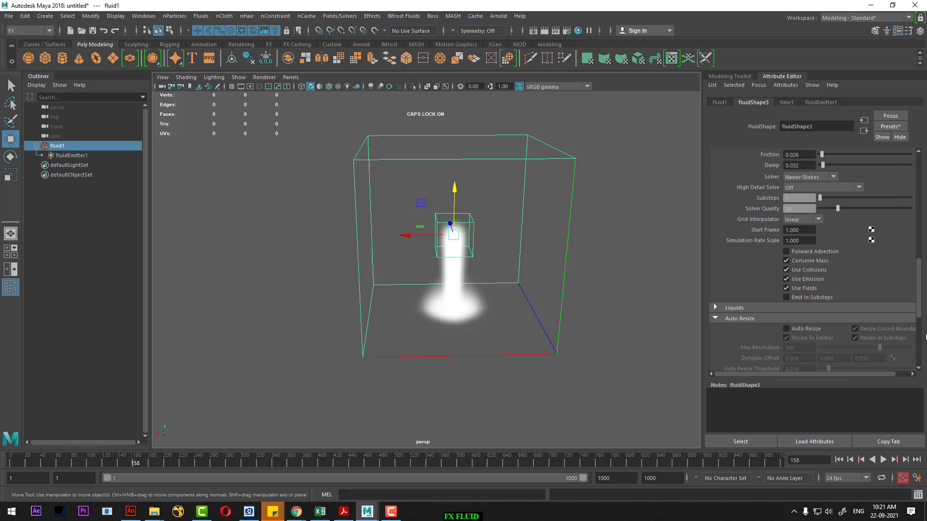
click(801, 331)
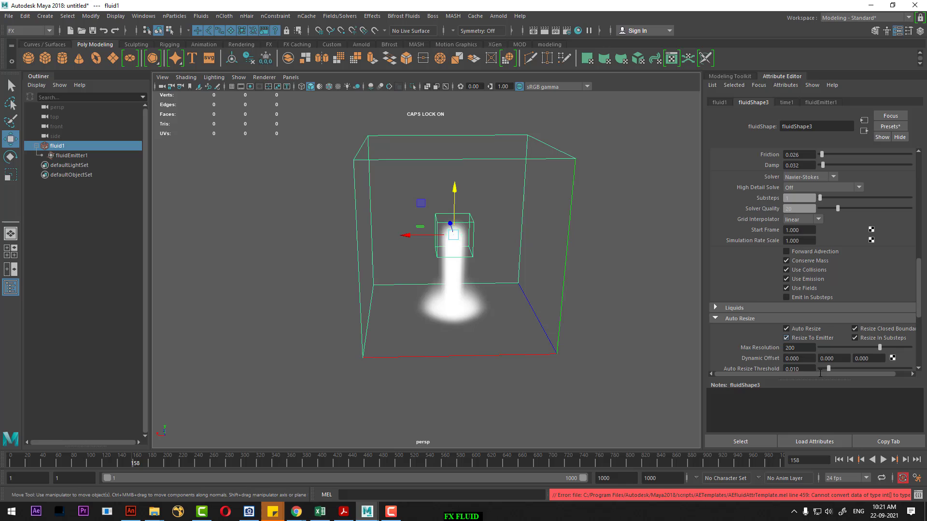
click(839, 459)
click(883, 459)
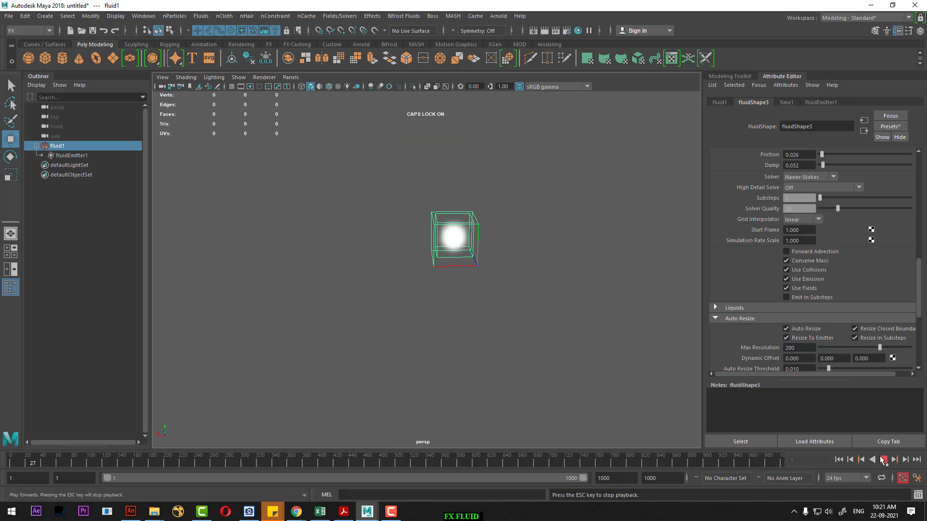
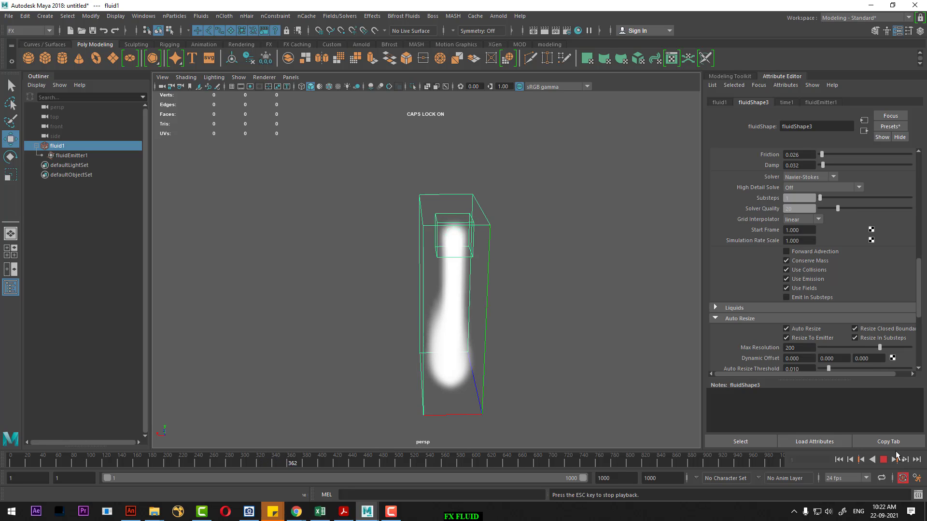
- Stop playback and switch off Auto Resize so fluidShape3's container stays a fixed box
key(Escape)
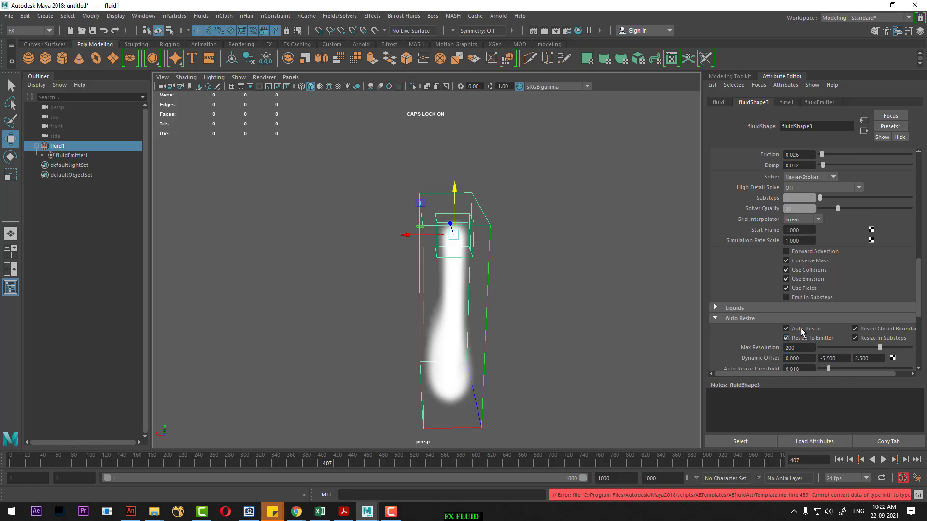
click(803, 330)
click(804, 331)
scroll(811, 328, down, 3)
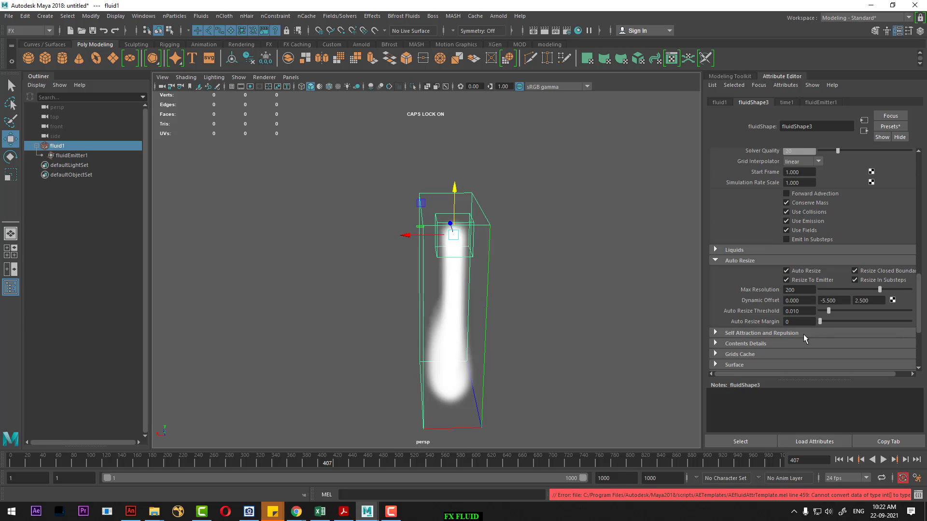
click(800, 273)
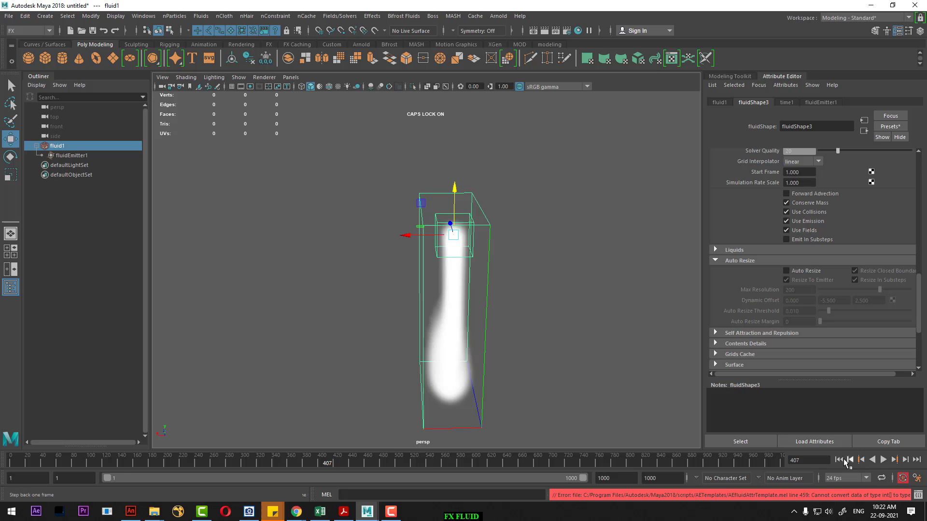
- Replay the simulation from the first frame and expand the Contents Details settings
click(839, 459)
click(882, 461)
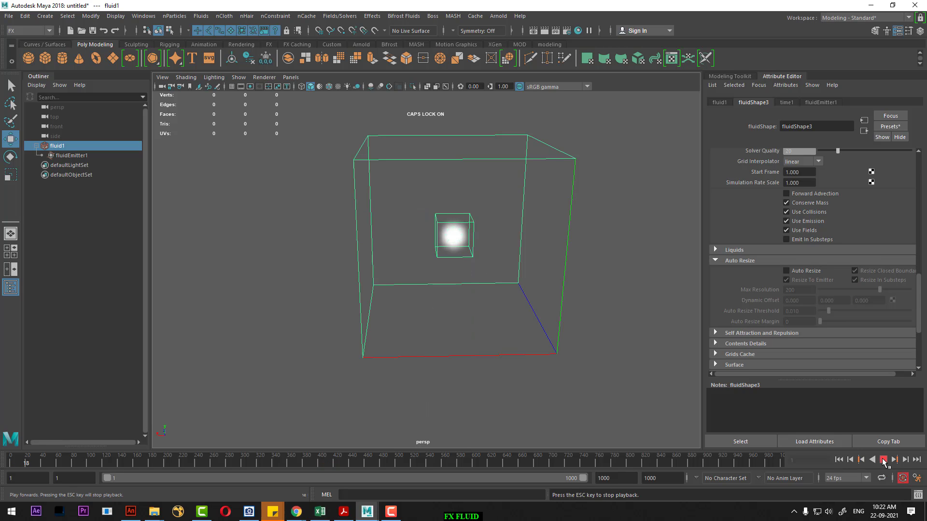
click(883, 461)
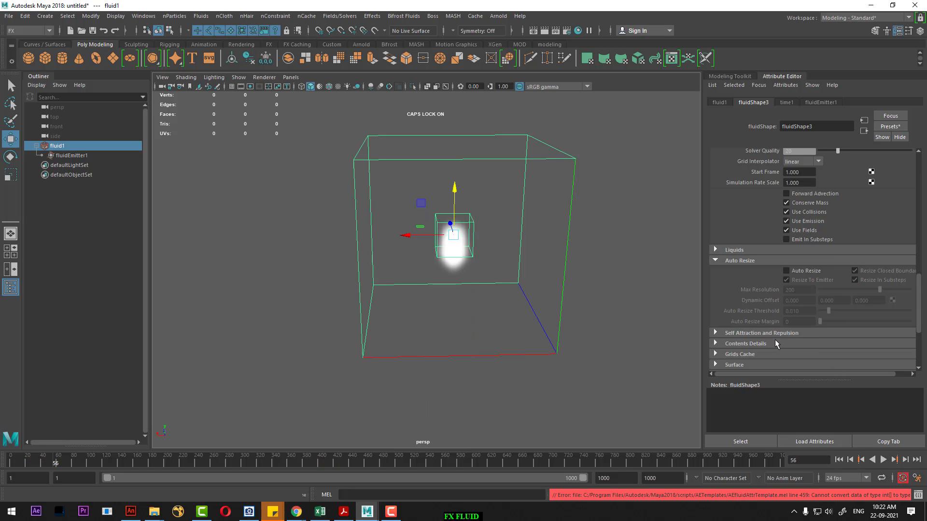
click(761, 333)
scroll(818, 304, down, 3)
click(743, 342)
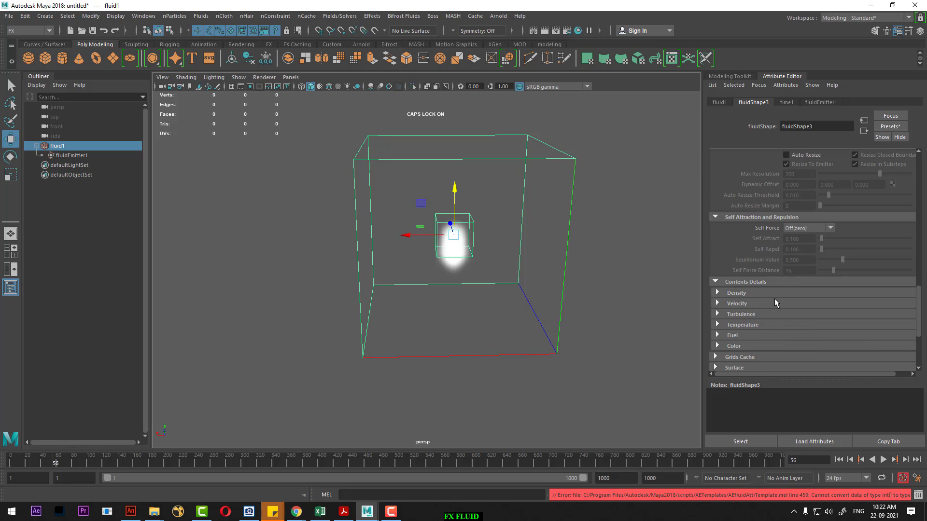
scroll(766, 299, down, 1)
scroll(769, 276, down, 2)
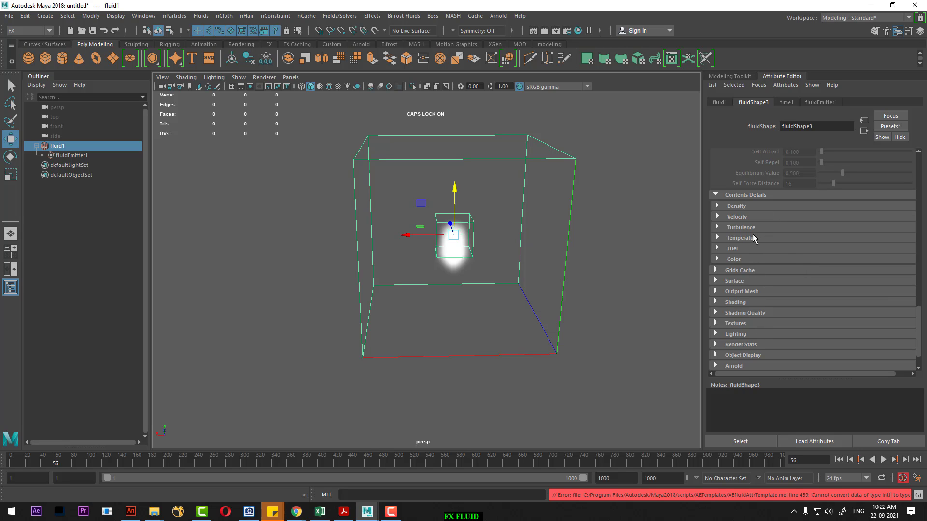
- Expand Density, set Buoyancy to 5, and play the simulation to watch the plume rise
click(737, 206)
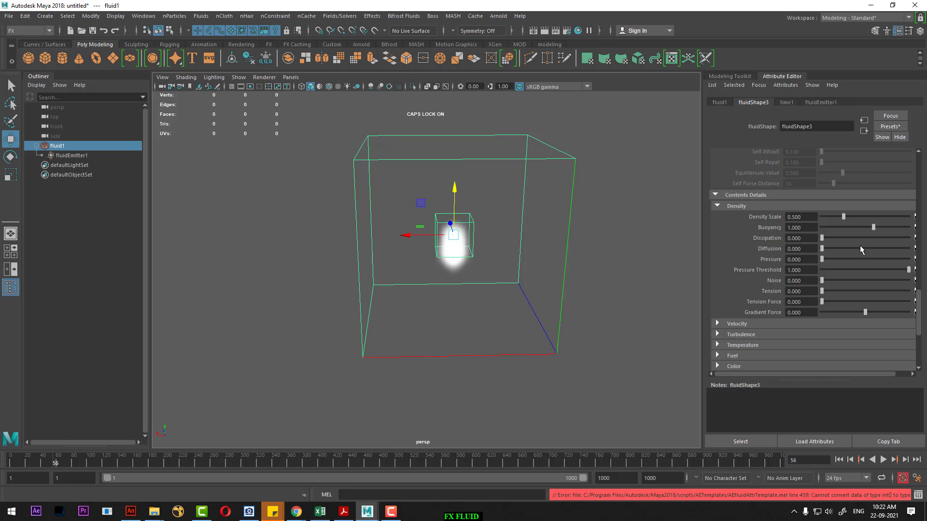
click(833, 461)
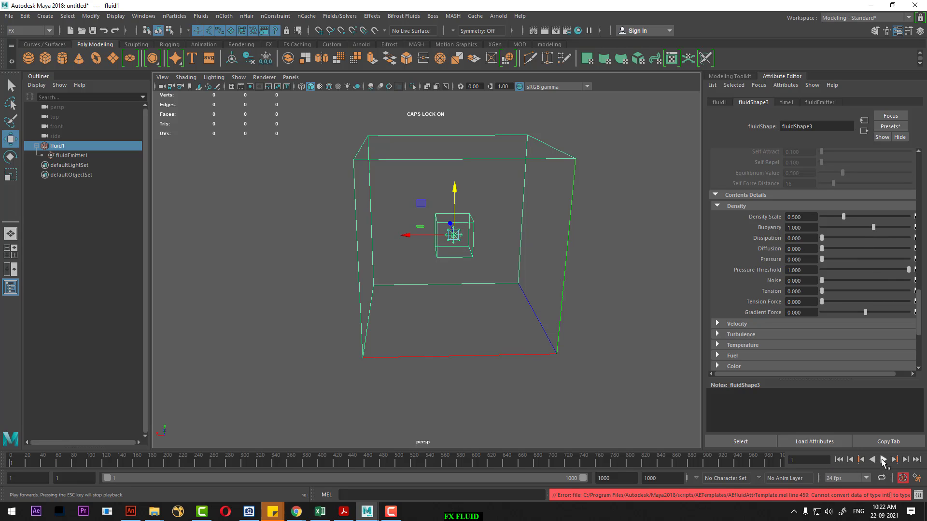
click(796, 227)
text(5.000)
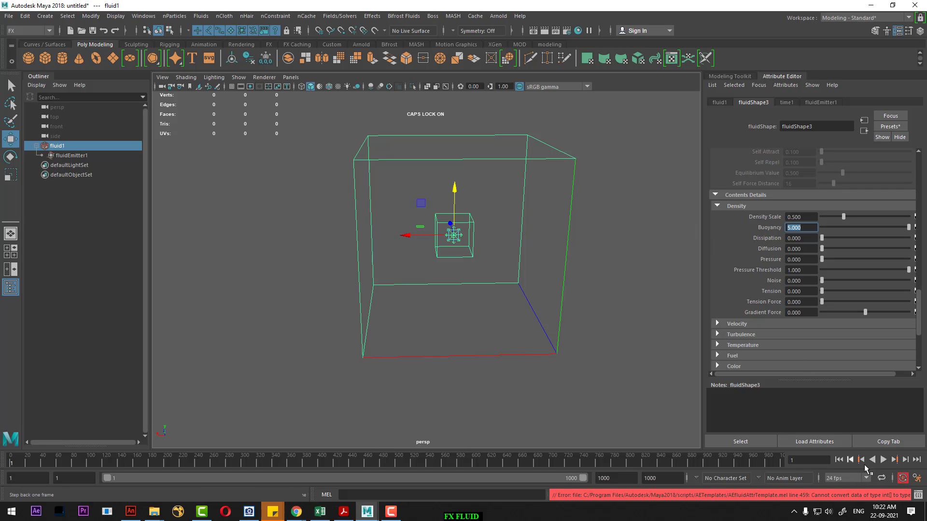
click(883, 460)
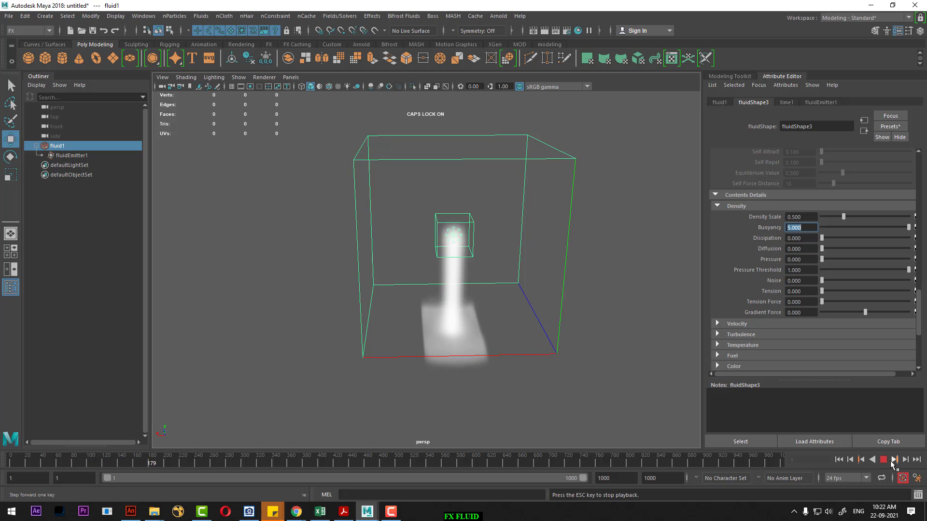
click(883, 460)
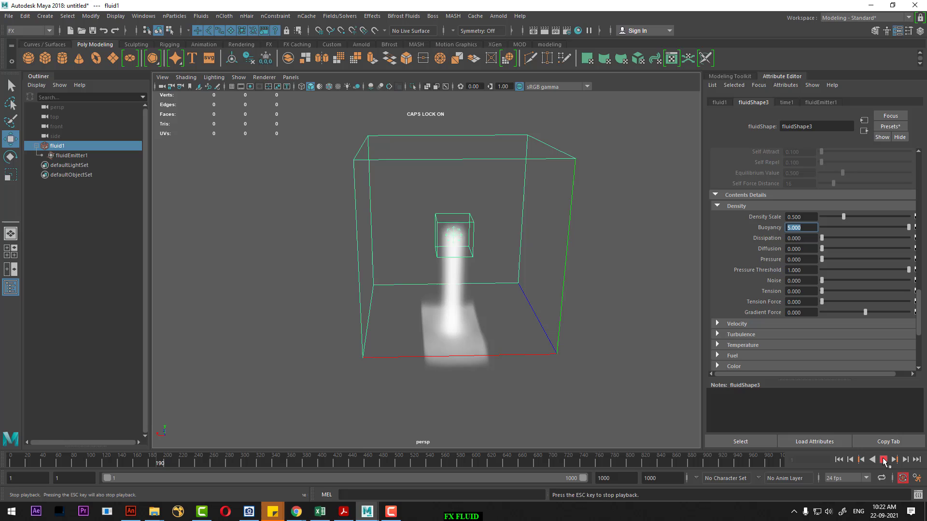
- Set Density Scale to 2 and replay the simulation from the start
click(805, 216)
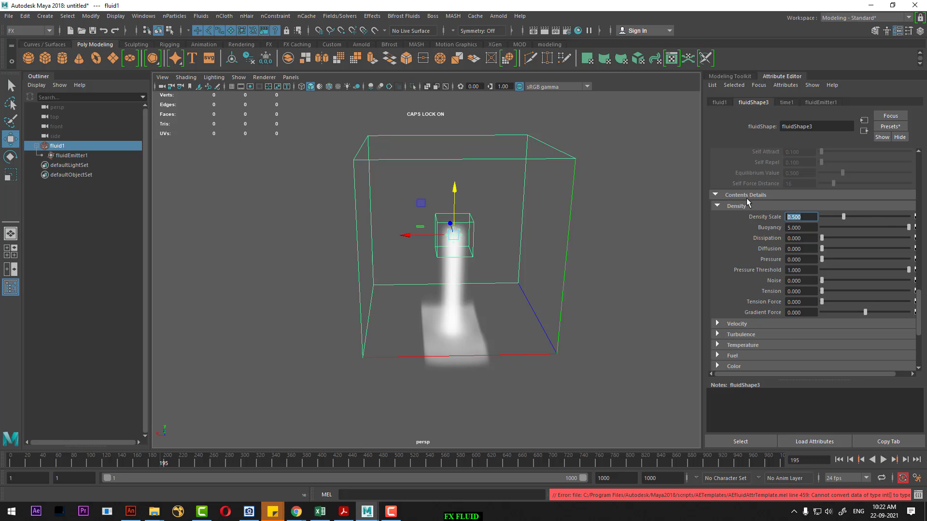
text(2)
key(Return)
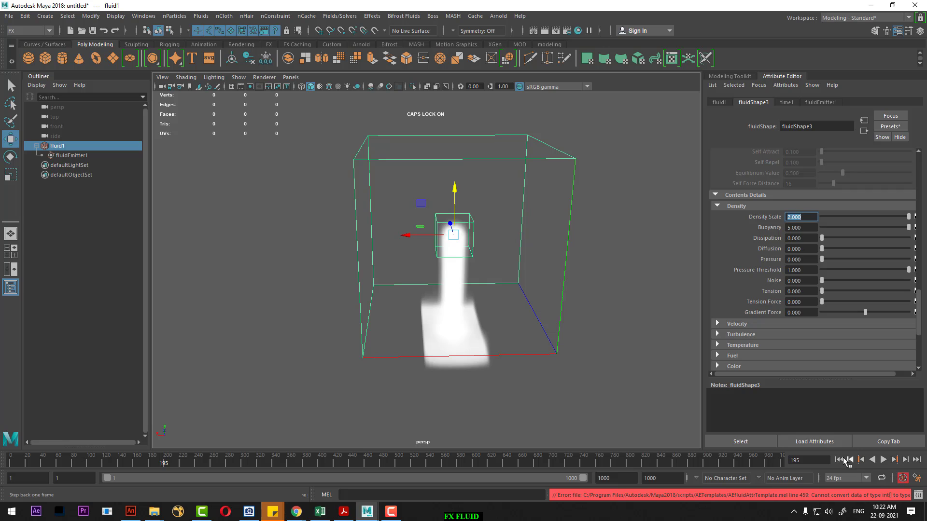
click(844, 460)
click(883, 460)
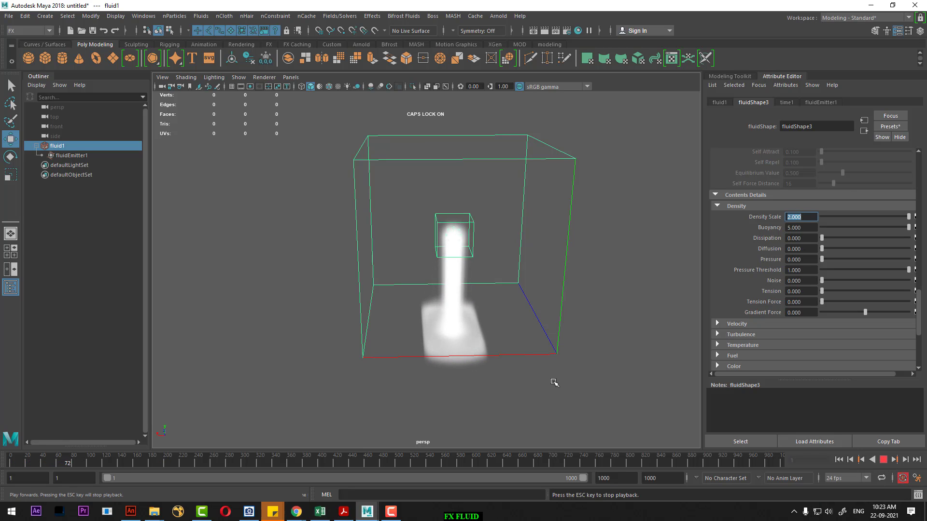
- Stop playback, orbit the view, and set Density Buoyancy back to 1
mouse_move(554, 383)
alt+mouse_down()
mouse_move(595, 374)
mouse_move(563, 378)
alt+mouse_up()
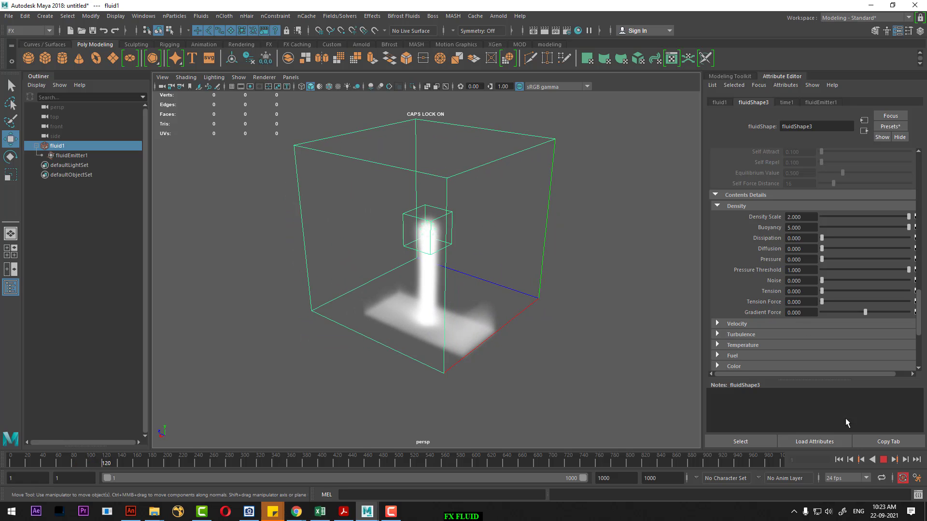
click(883, 460)
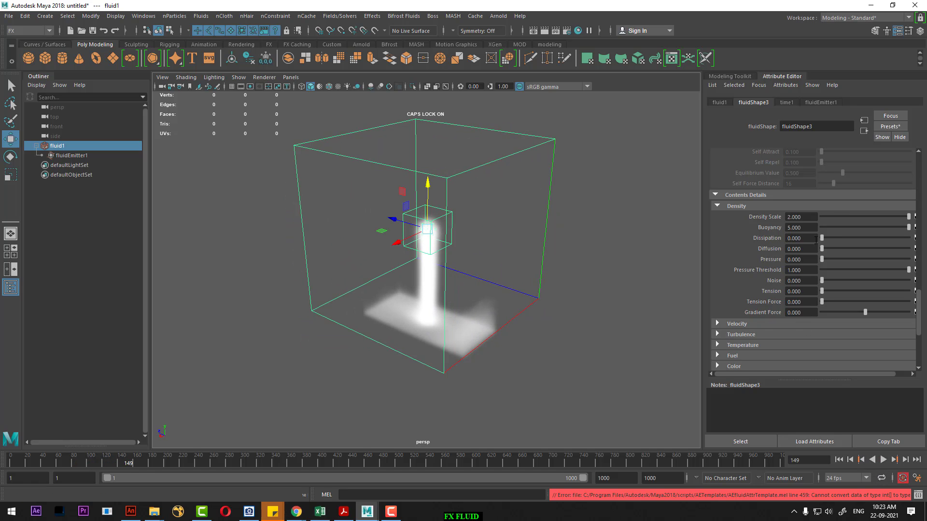
double_click(798, 227)
text(1.000)
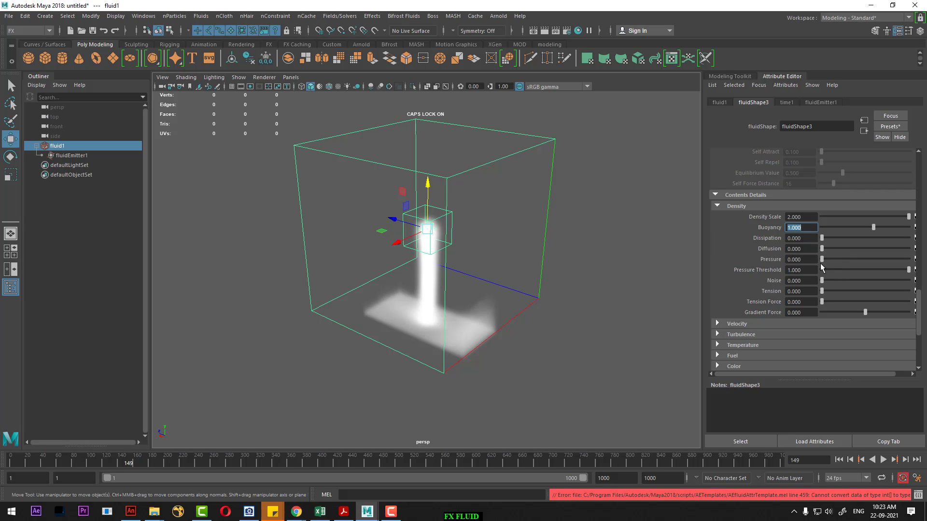
- Raise Density Pressure to 0.522 while replaying, then rewind to frame 1
drag(837, 261, 837, 261)
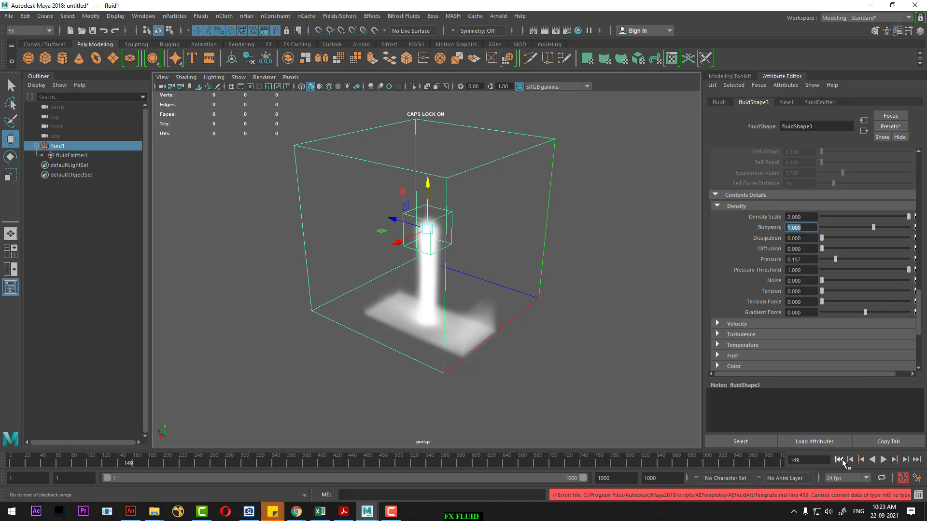
click(839, 460)
click(883, 460)
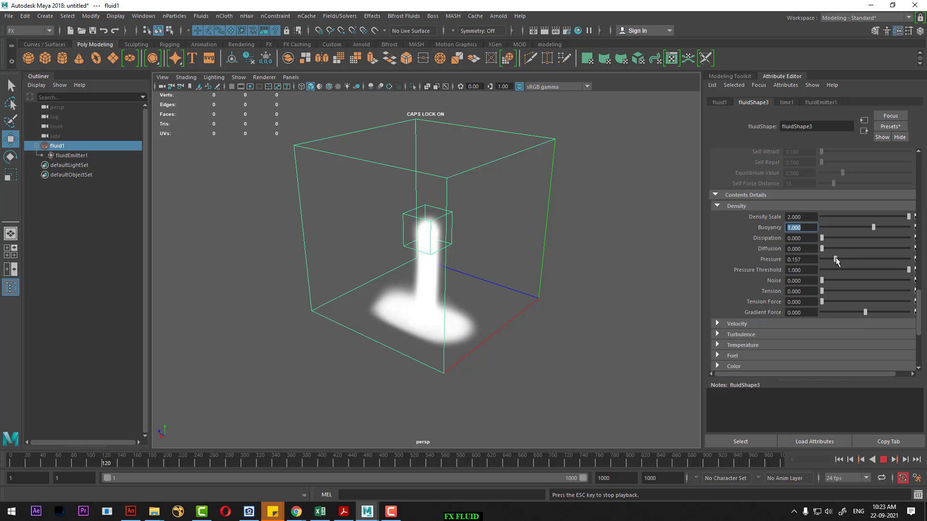
drag(835, 259, 867, 260)
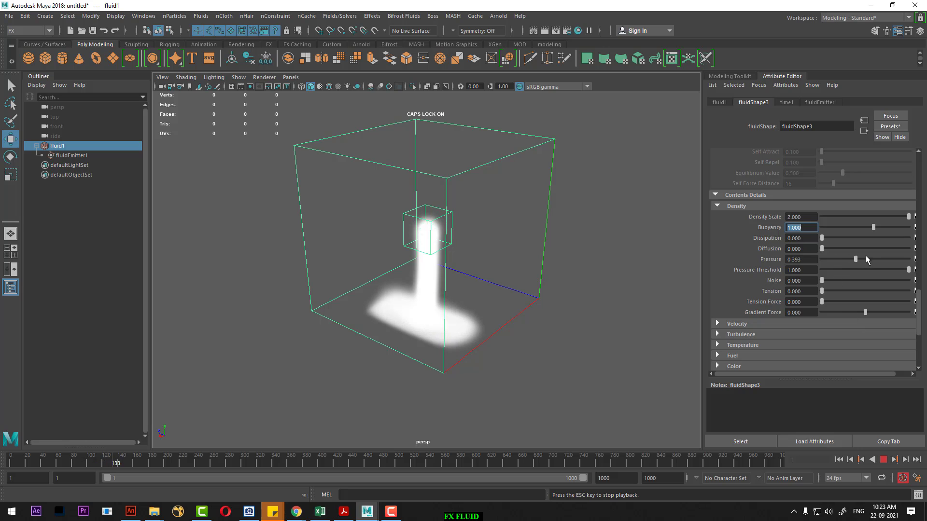
click(883, 460)
click(839, 460)
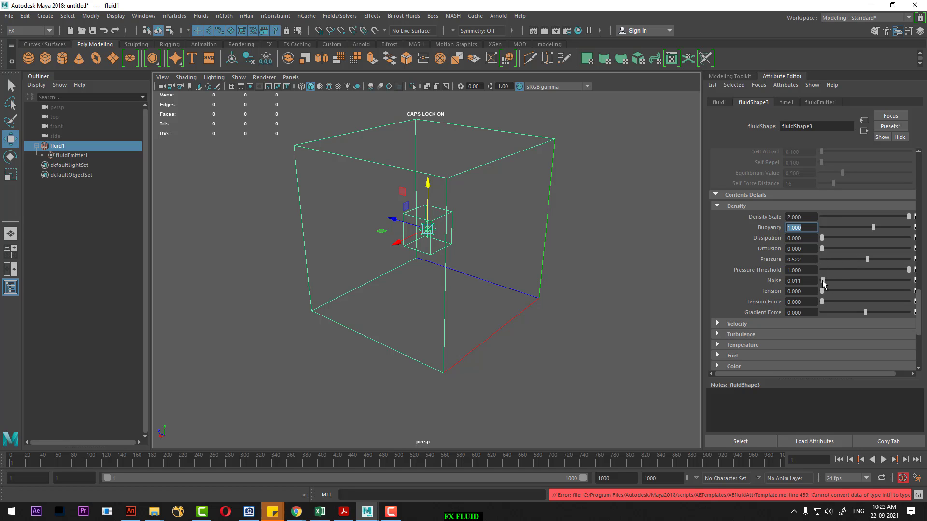
- Set Density Noise to 0.157, Tension to 0.449 and Tension Force to 0.506 during playback
drag(822, 281, 825, 282)
click(882, 460)
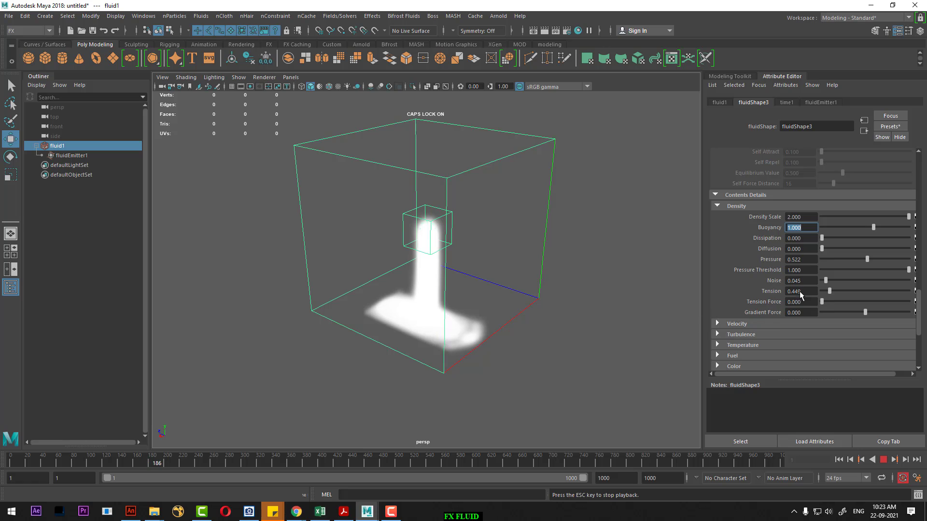
drag(825, 280, 835, 280)
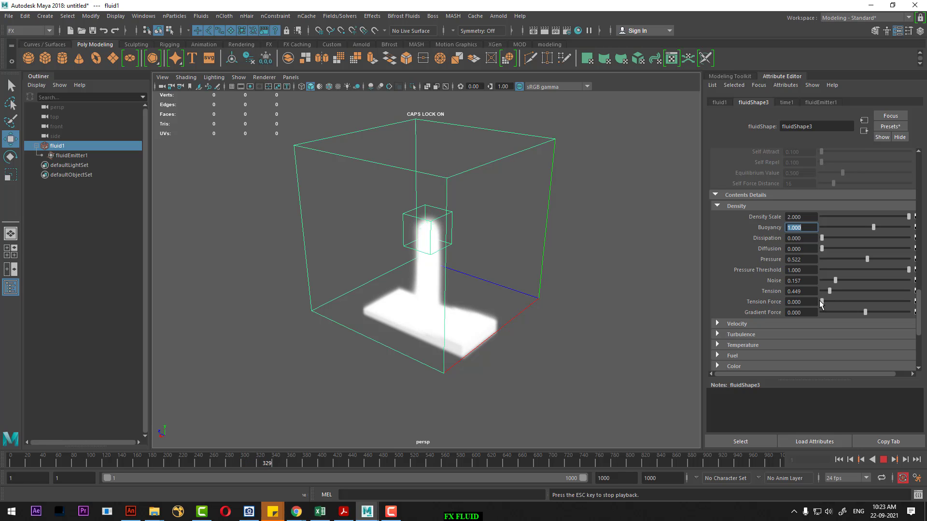
drag(820, 301, 830, 302)
- Expand Velocity, raise Swirl to about 1.4, and replay the simulation
click(764, 324)
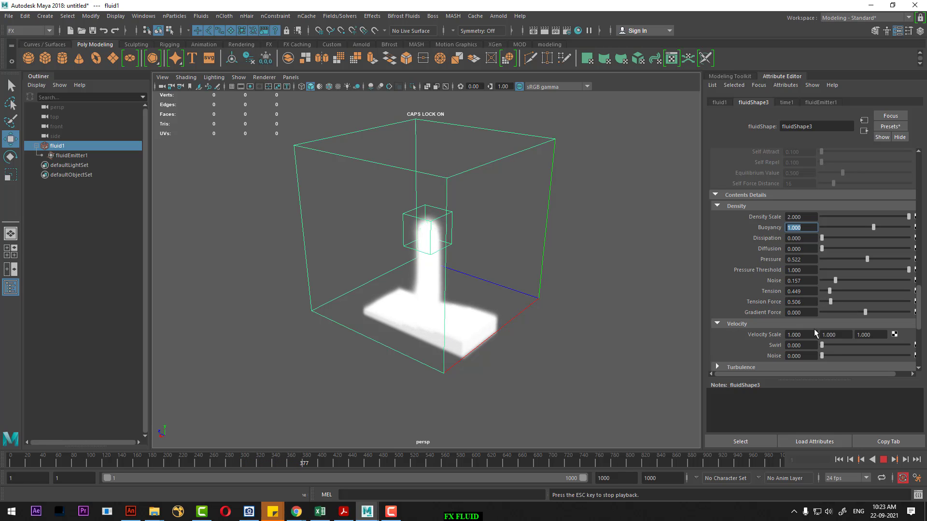
scroll(799, 312, down, 3)
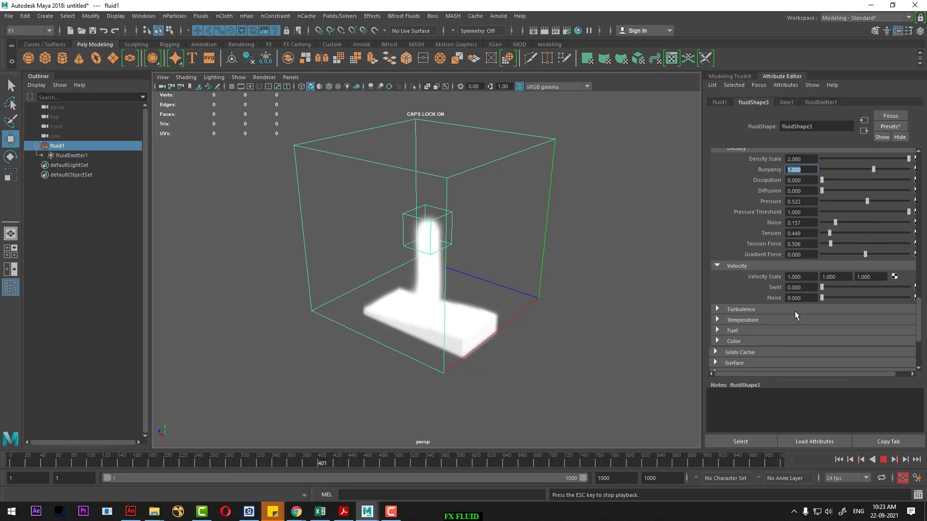
click(882, 460)
alt+right_drag(555, 283, 620, 323)
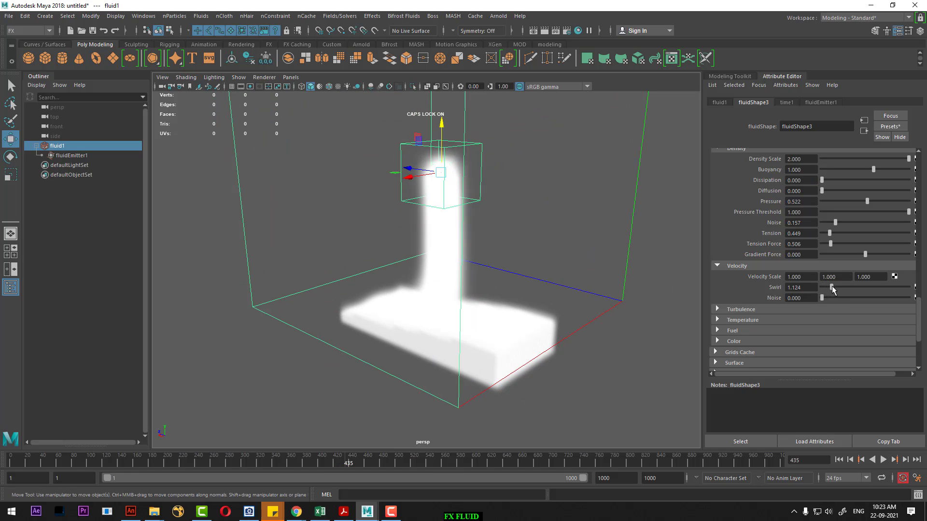
drag(832, 288, 834, 288)
click(838, 459)
click(883, 460)
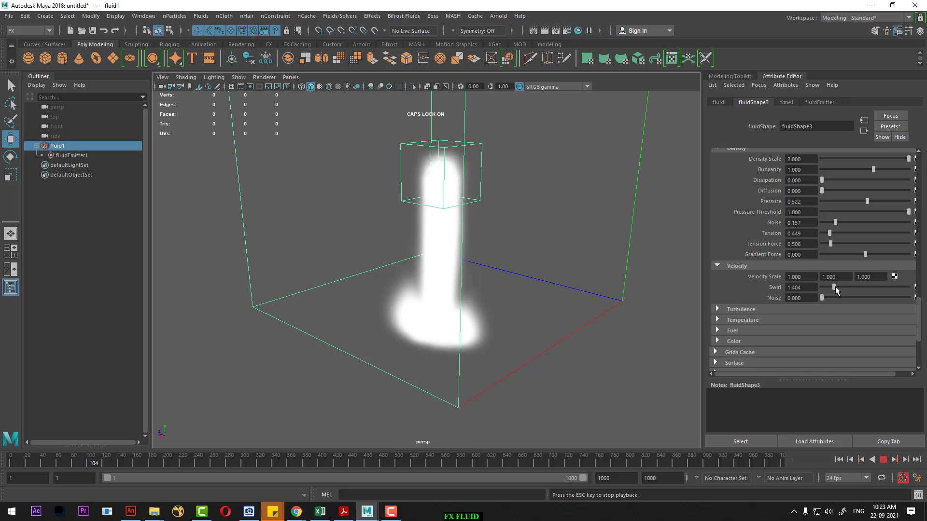
- Set Velocity Swirl to 2.191 and Noise to 0.213, replay to frame 43, and view from the front
drag(834, 287, 840, 298)
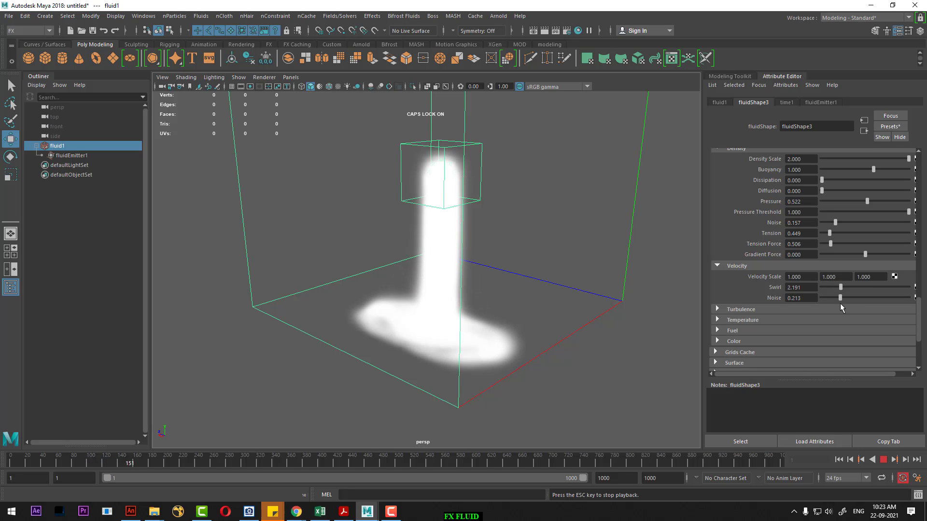
click(883, 460)
click(839, 459)
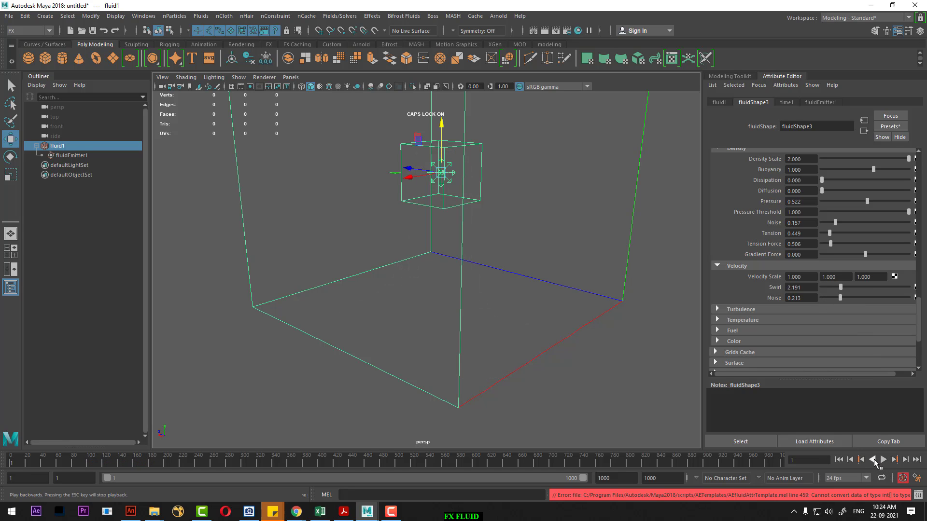
click(883, 460)
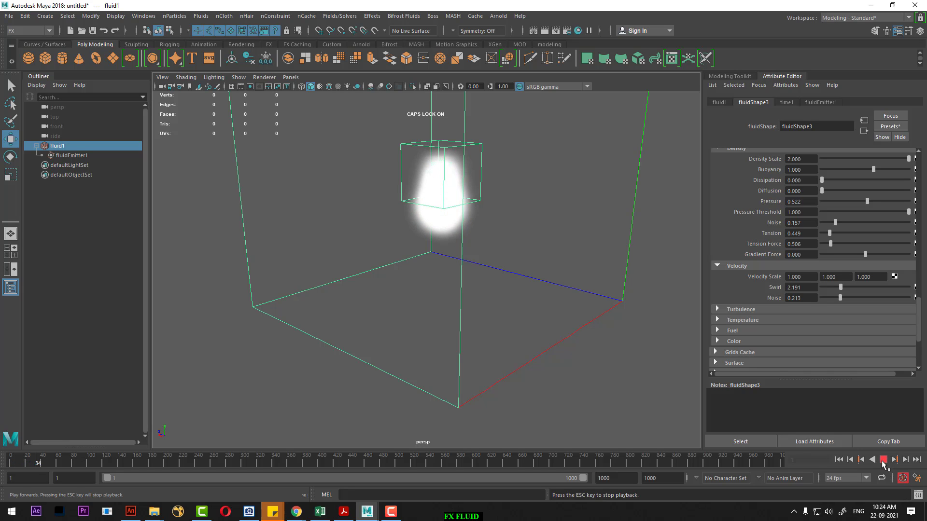
click(884, 459)
mouse_move(554, 331)
alt+mouse_down()
mouse_move(417, 290)
mouse_move(586, 242)
alt+mouse_up()
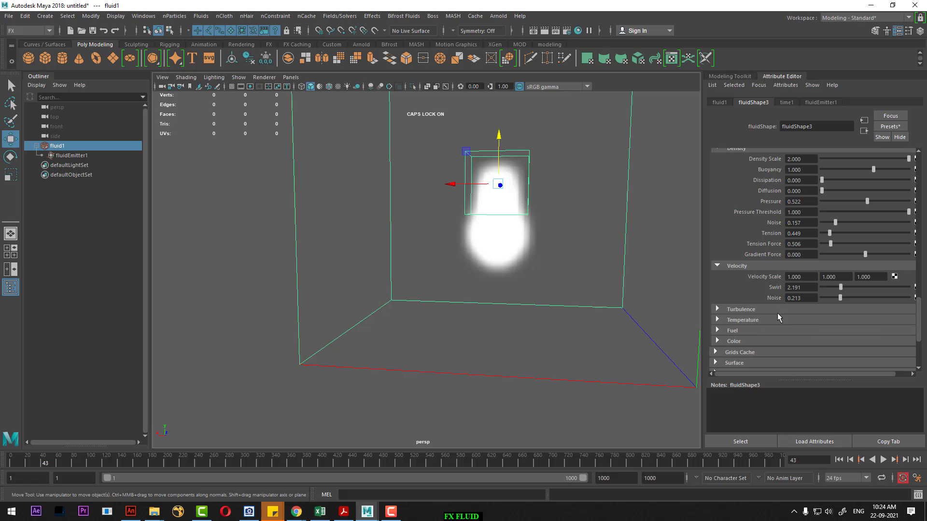
scroll(767, 325, down, 3)
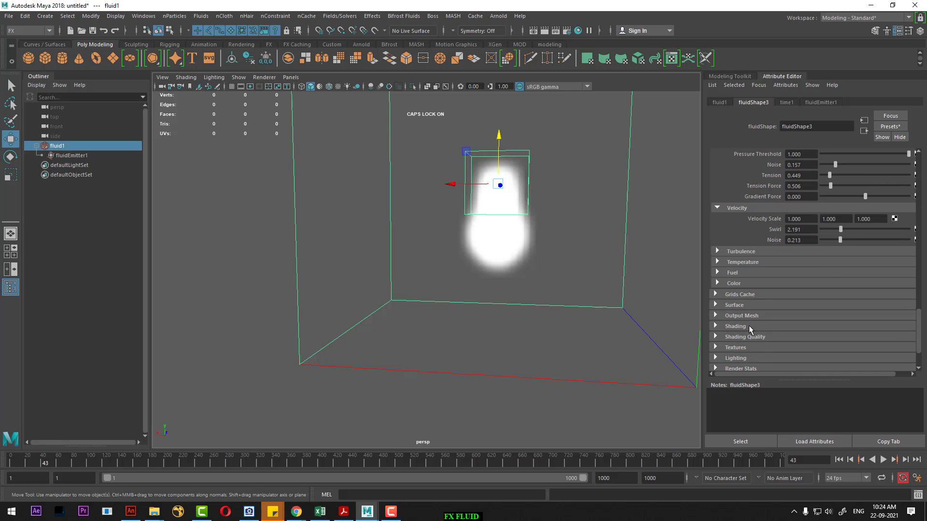
- Expand Shading and set the fluid Color to yellow, trying red before returning to yellow
click(748, 326)
scroll(748, 323, down, 3)
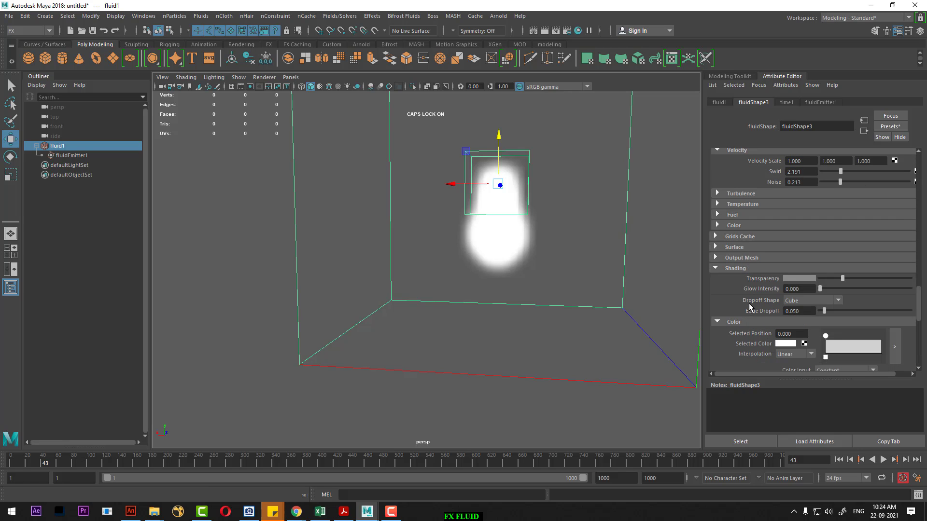
scroll(746, 295, down, 2)
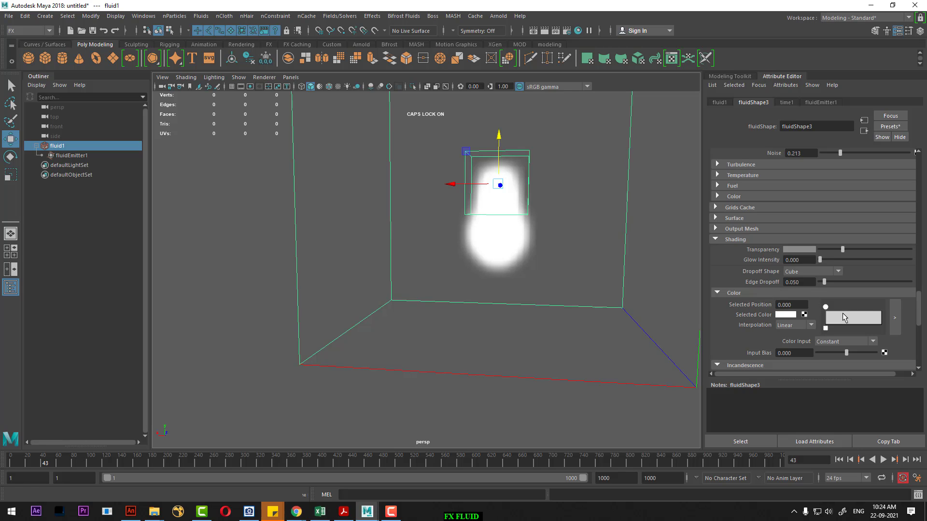
click(787, 315)
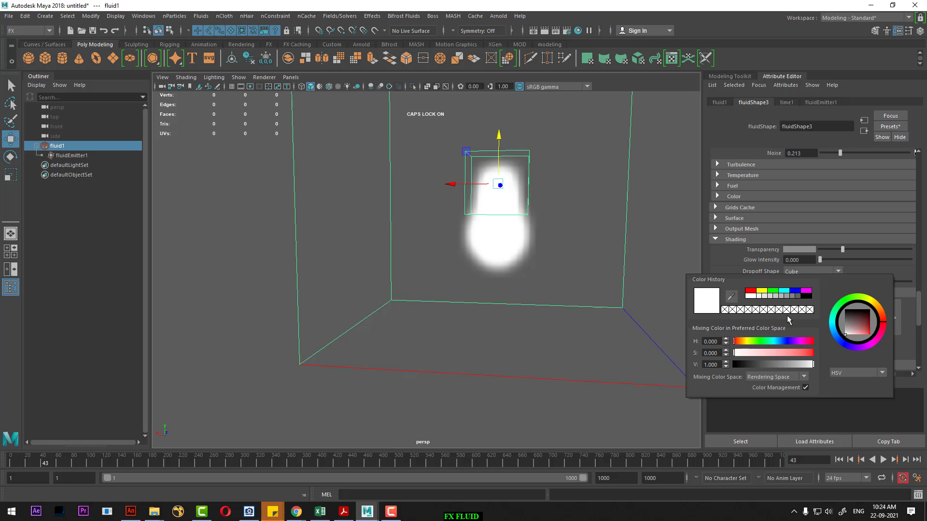
click(764, 297)
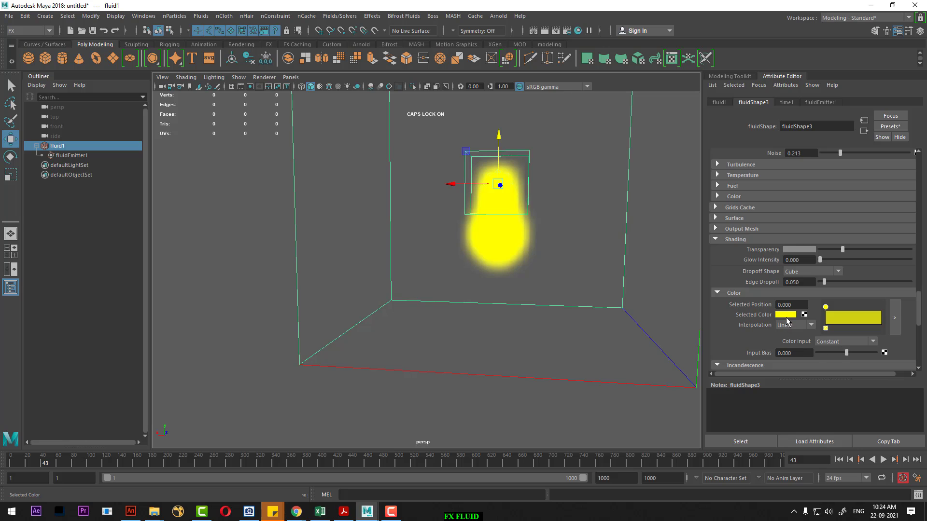
click(787, 315)
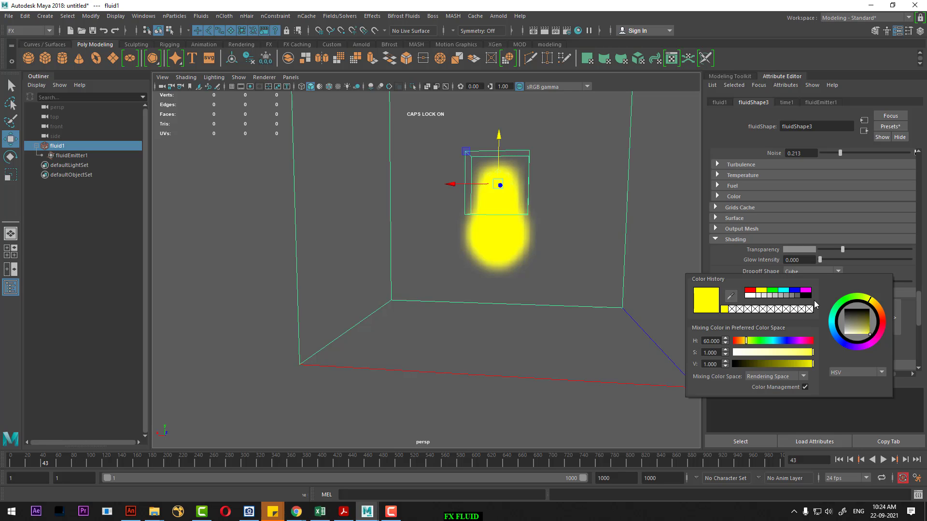
click(750, 290)
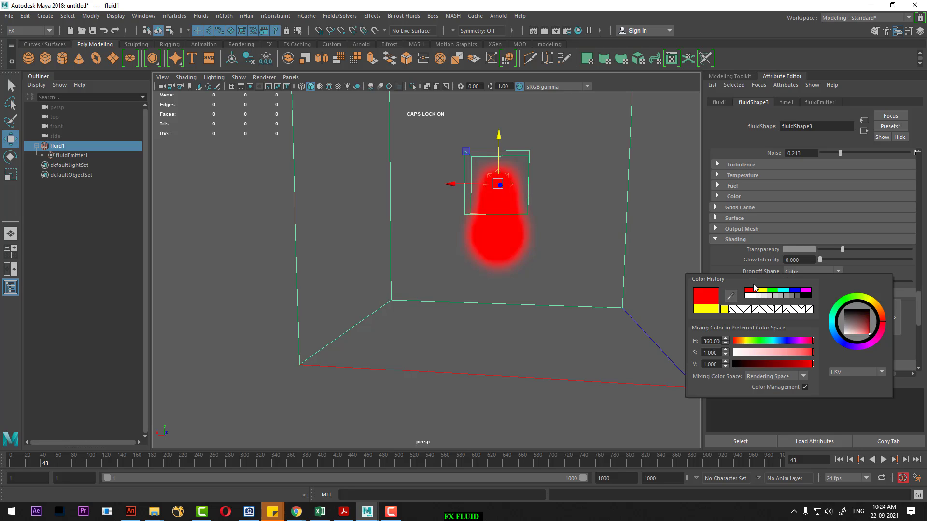
click(787, 317)
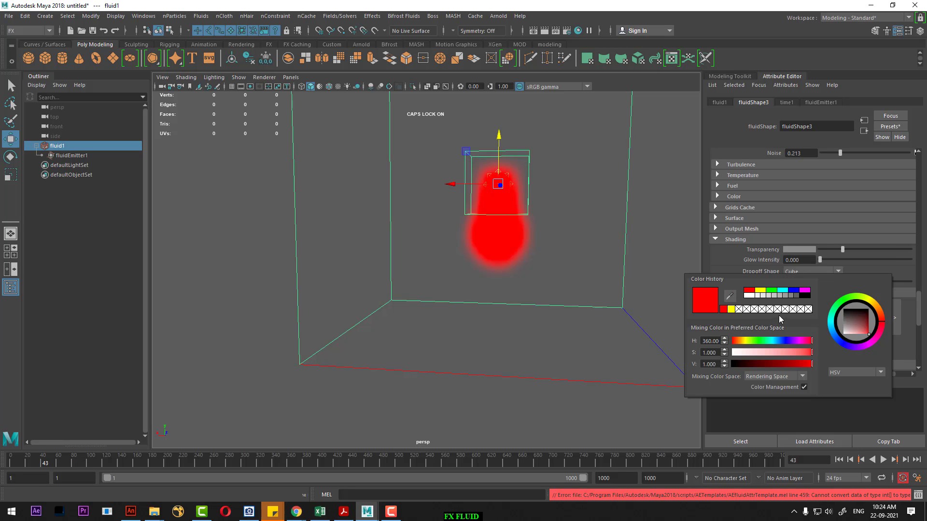
click(759, 290)
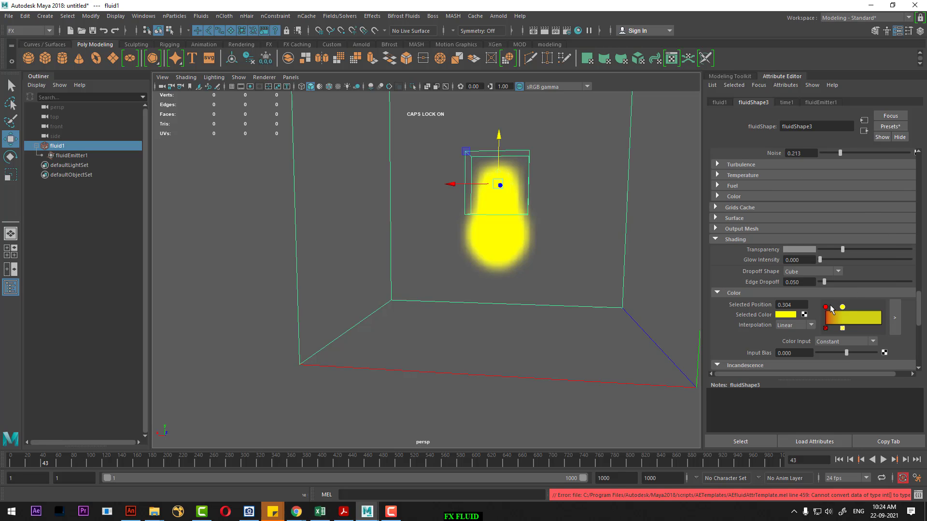
- Position the red and yellow ramp markers with Smooth interpolation and replay from frame 1
drag(825, 307, 843, 307)
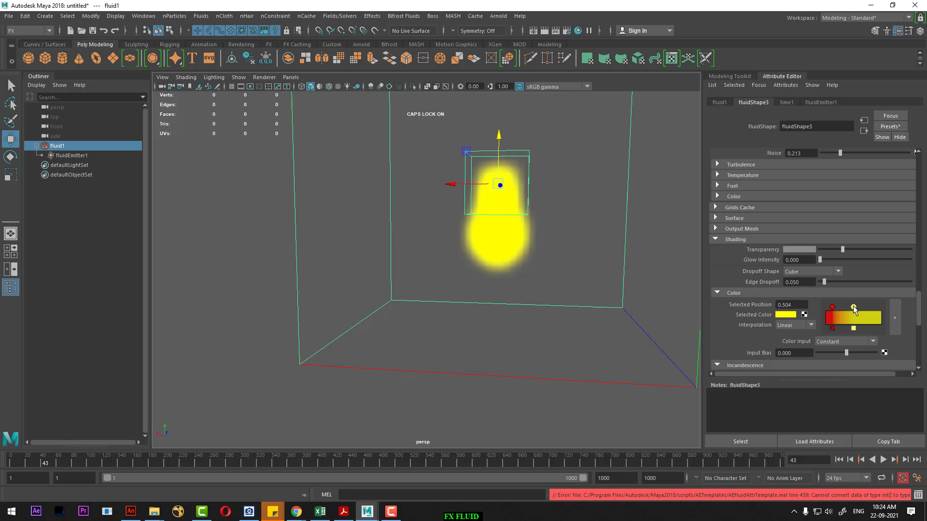
click(790, 326)
click(796, 351)
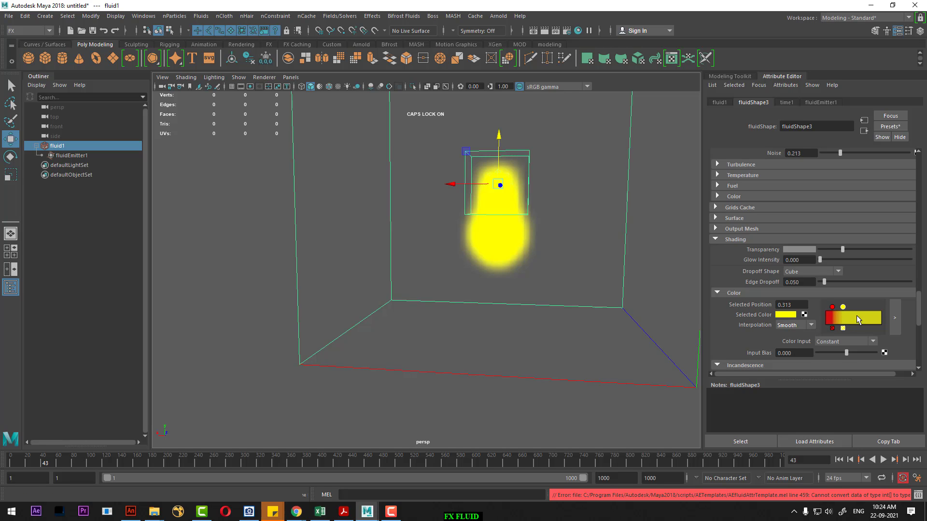
mouse_move(842, 307)
mouse_down()
mouse_move(886, 312)
mouse_move(827, 311)
mouse_up()
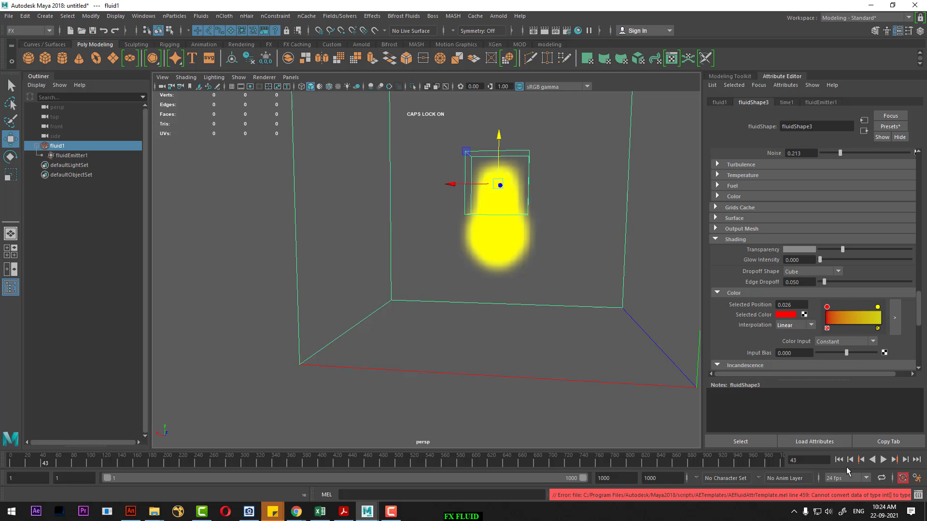
click(839, 459)
click(883, 459)
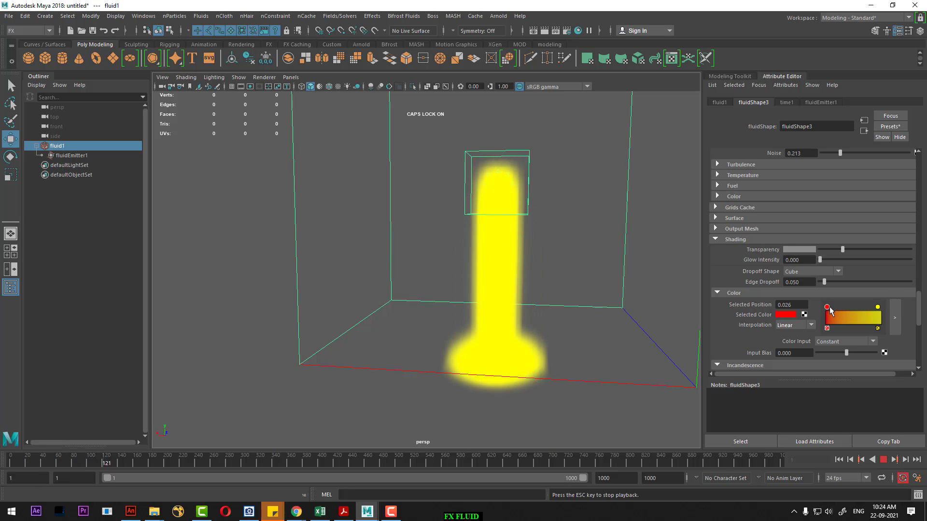
- Extend the red ramp point to 0.670 and compare Smooth, Spline and Linear interpolation
mouse_move(828, 308)
mouse_down()
mouse_move(874, 307)
mouse_move(862, 309)
mouse_up()
click(797, 326)
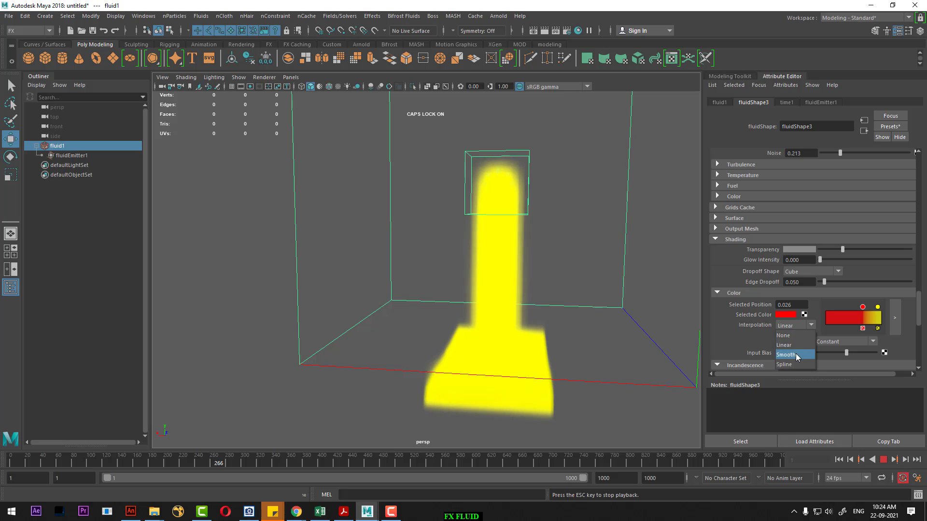
click(796, 353)
click(796, 324)
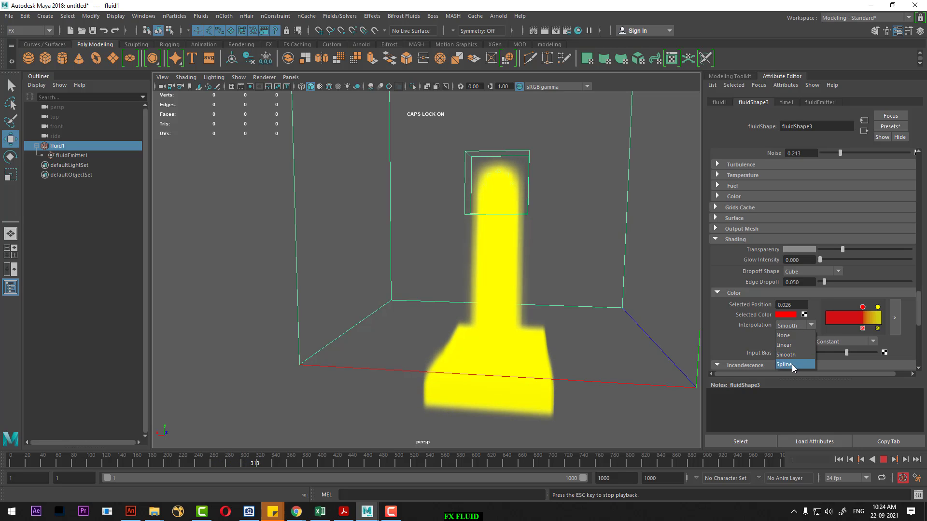
click(792, 364)
click(796, 323)
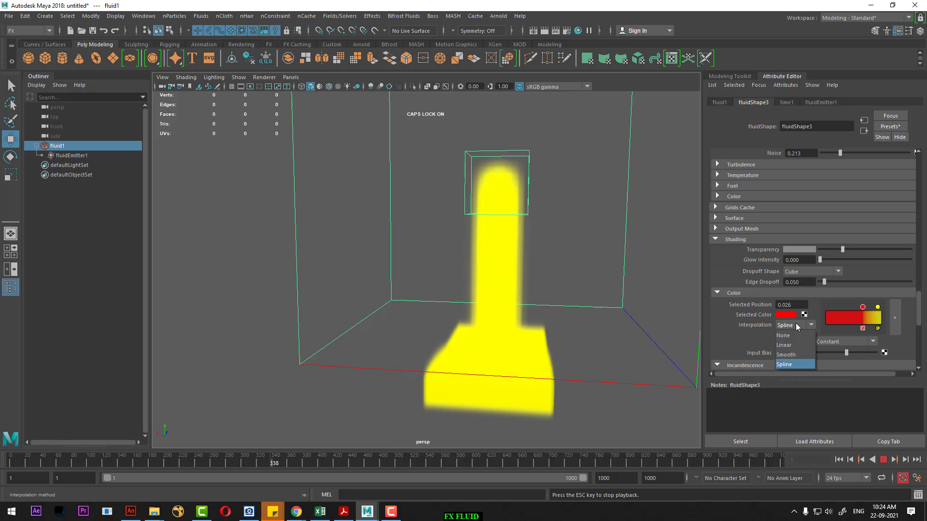
click(883, 459)
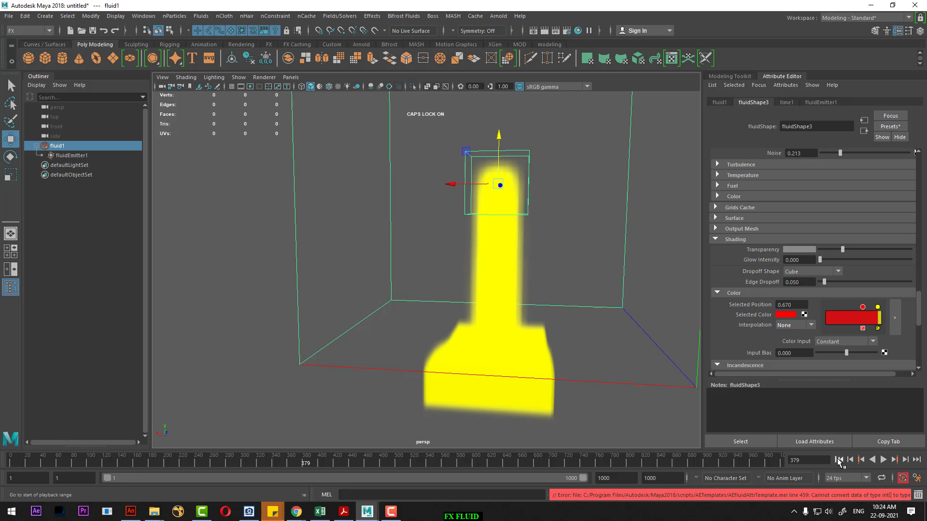
click(800, 326)
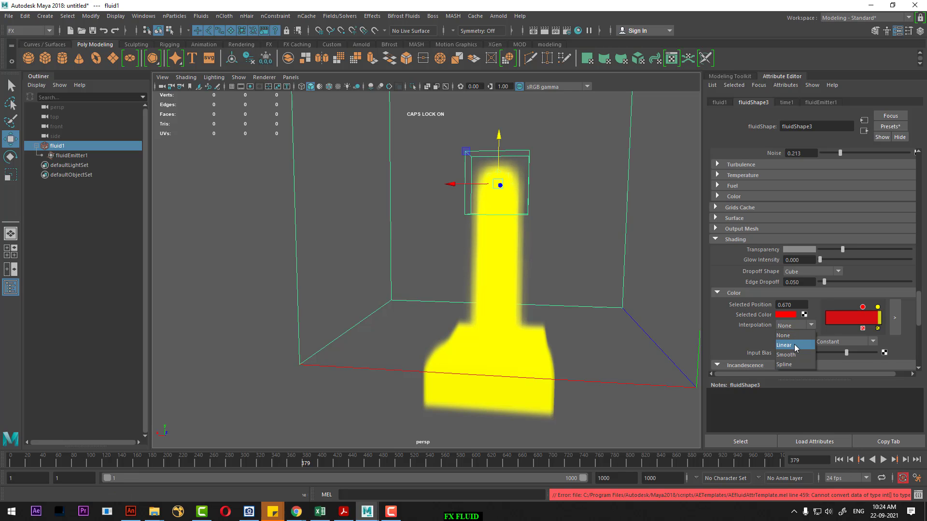
click(796, 345)
click(798, 325)
- Set the colour ramp back to Smooth, raise Transparency, and bring Glow Intensity to 0.054
click(794, 354)
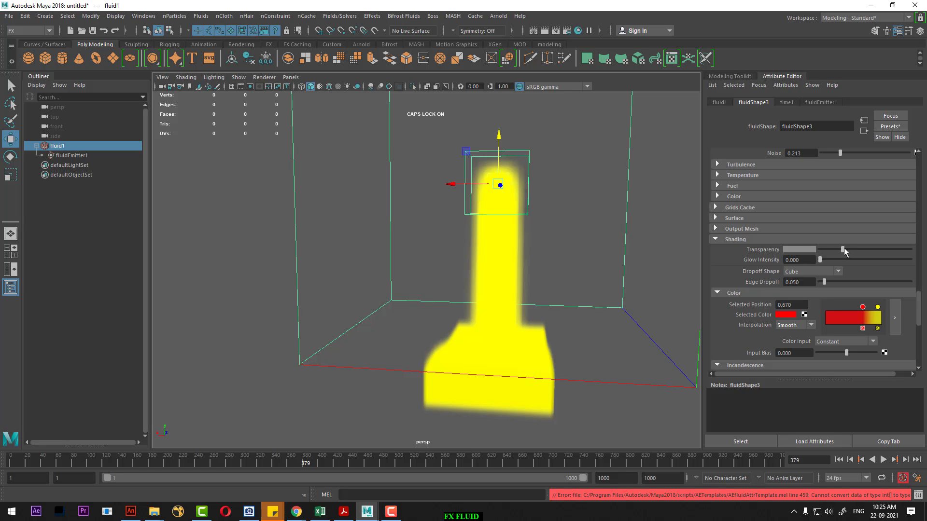
mouse_move(844, 248)
mouse_down()
mouse_move(876, 249)
mouse_move(850, 255)
mouse_up()
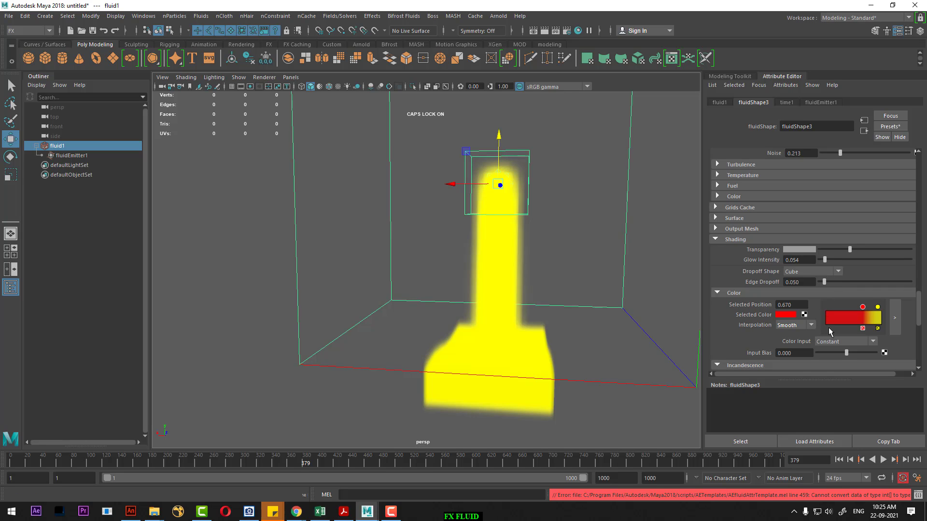
scroll(766, 336, down, 2)
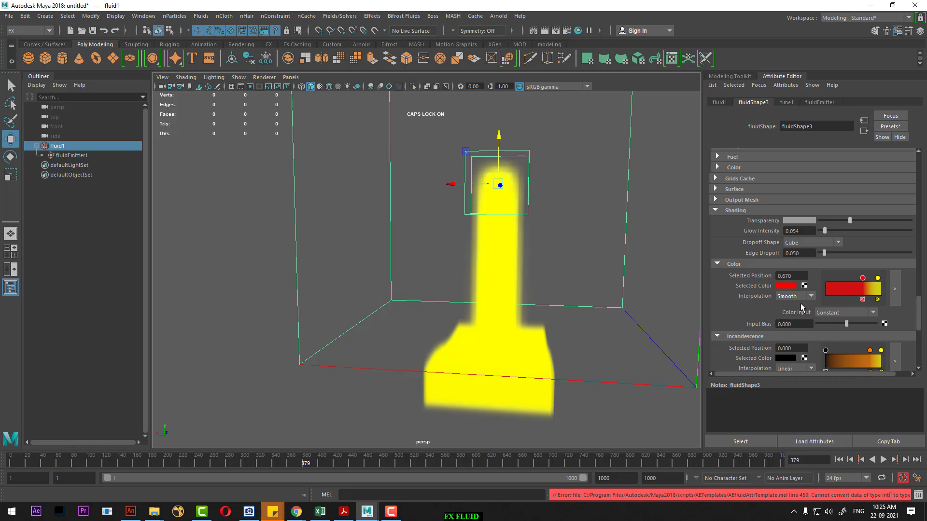
scroll(801, 307, down, 2)
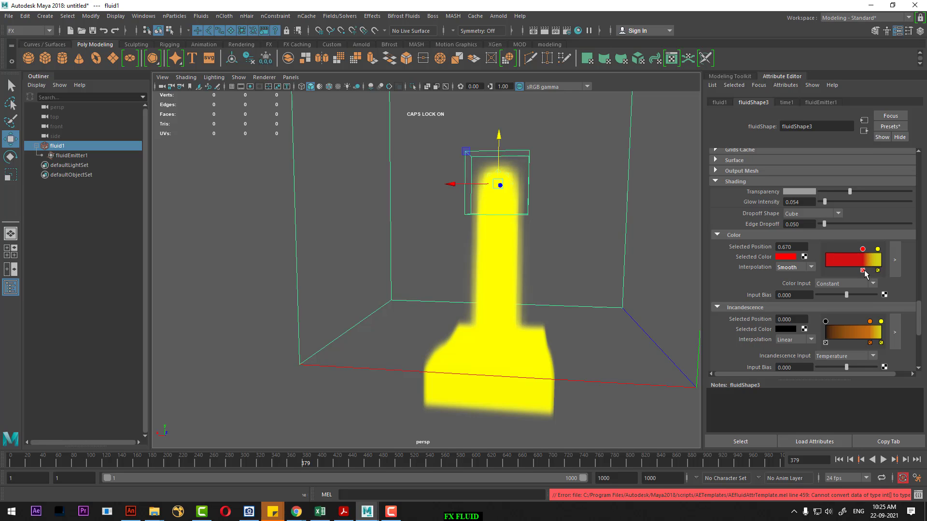
- Remove the red marker, make the ramp yellow-to-green with input bias 0.143, driven by X Gradient
drag(863, 250, 825, 249)
click(842, 271)
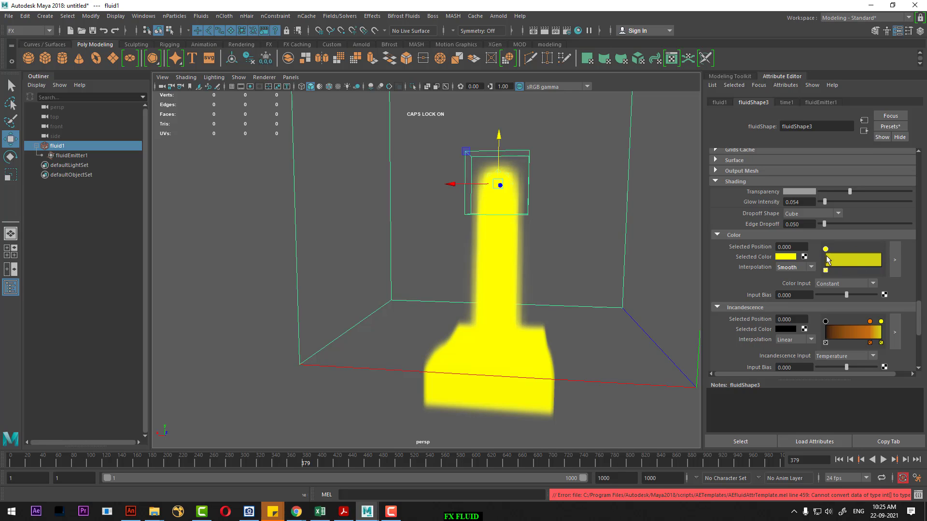
drag(848, 297, 856, 302)
click(786, 258)
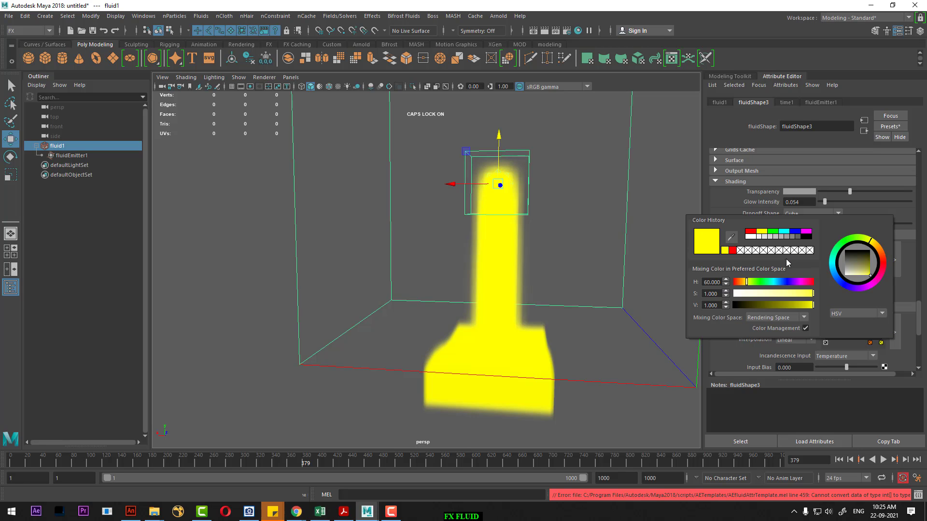
click(774, 232)
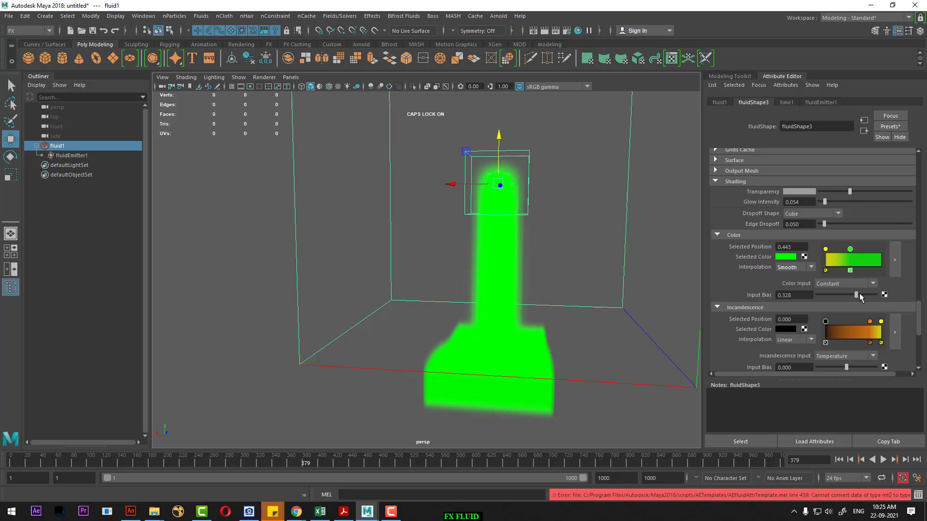
drag(854, 294, 853, 294)
click(851, 283)
click(848, 305)
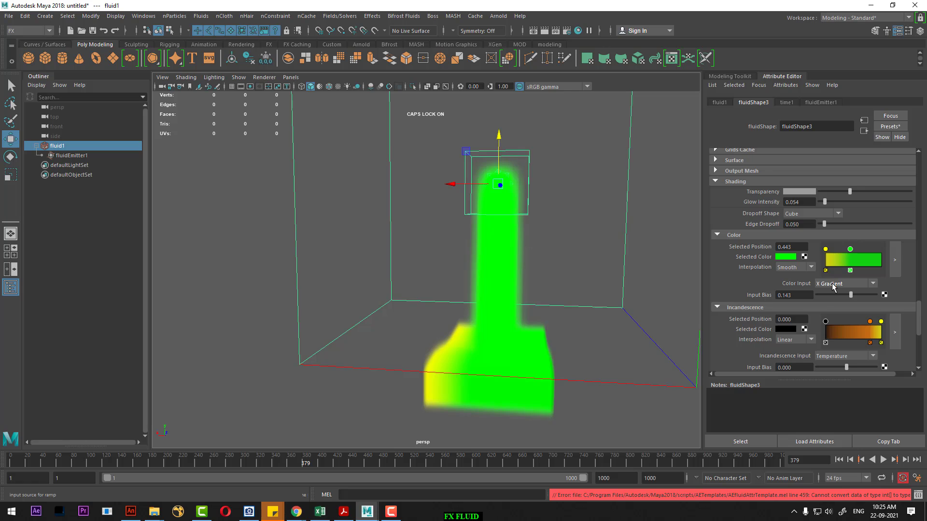
- Tune Colour Input Bias to -0.193 while replaying, and add a new colour ramp point
drag(850, 295, 837, 295)
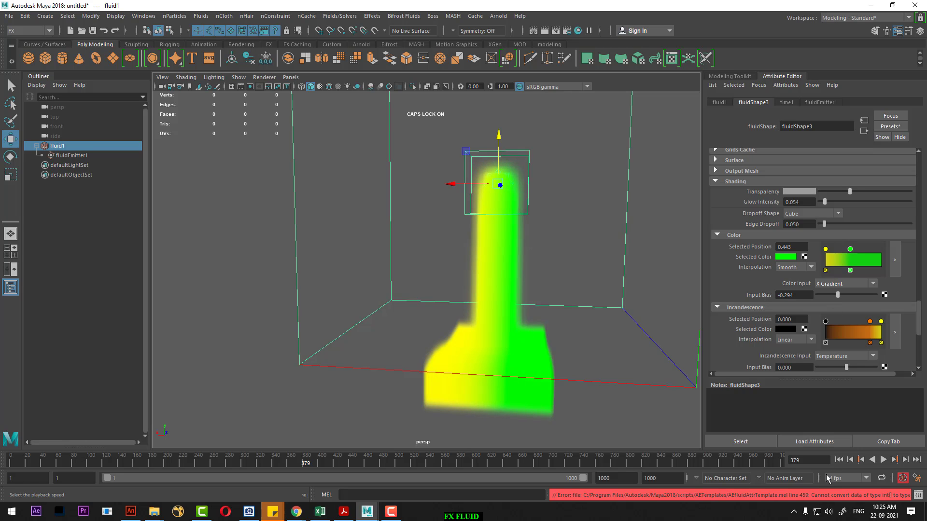
click(838, 459)
click(884, 459)
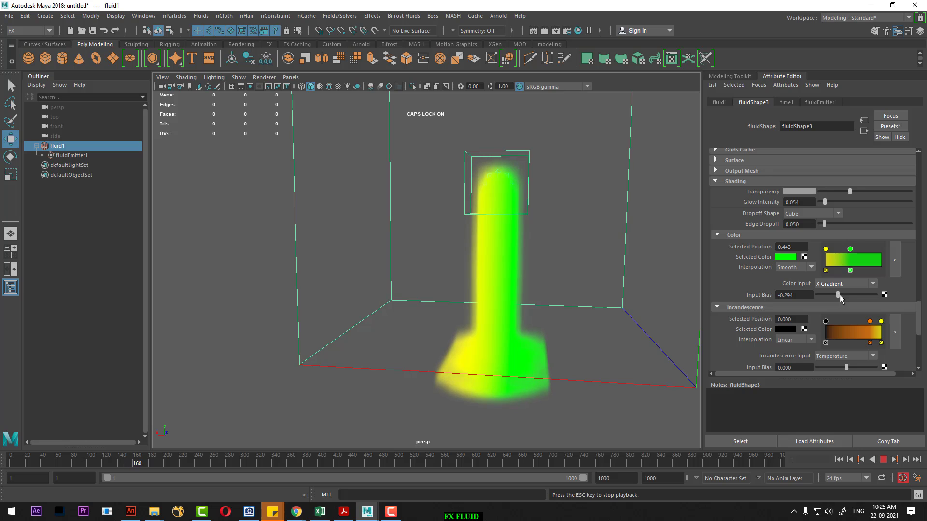
mouse_move(839, 294)
mouse_down()
mouse_move(852, 294)
mouse_move(839, 295)
mouse_up()
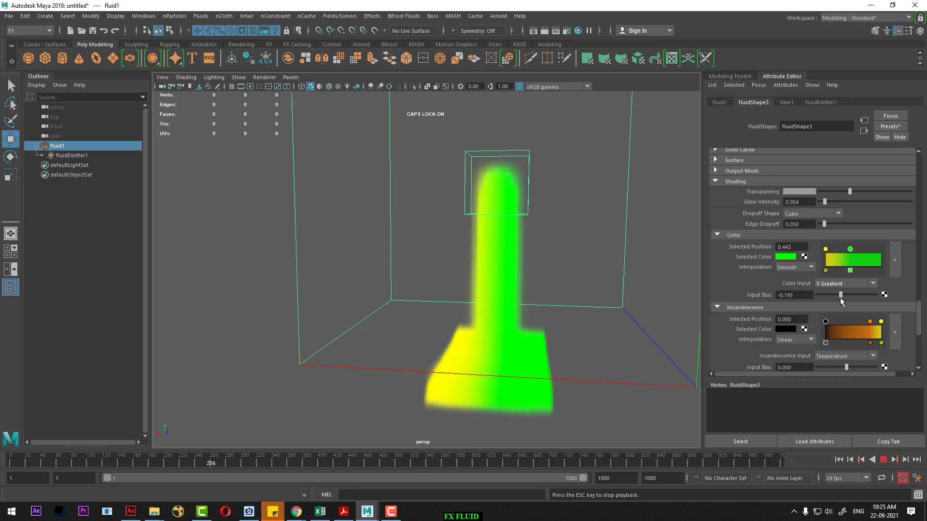
click(869, 261)
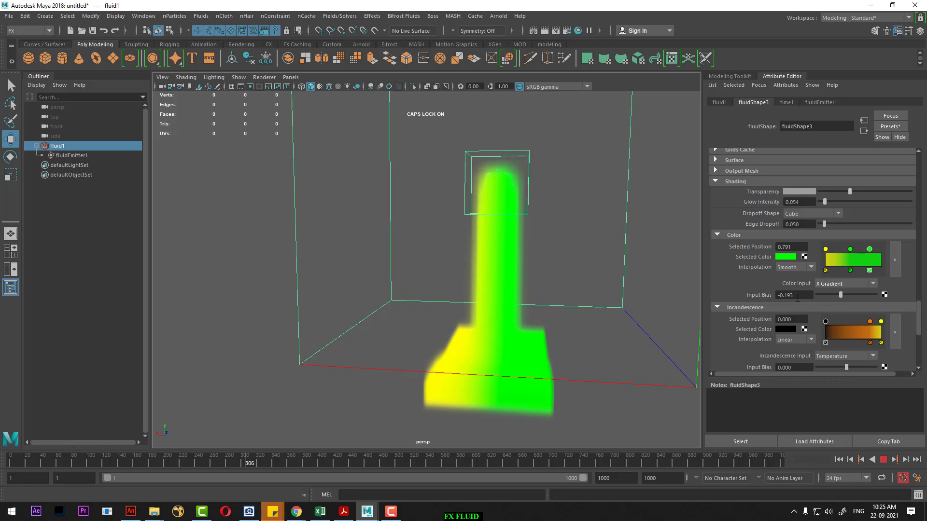
- Make the last ramp stop at 0.791 red and replay the simulation from the start
click(786, 257)
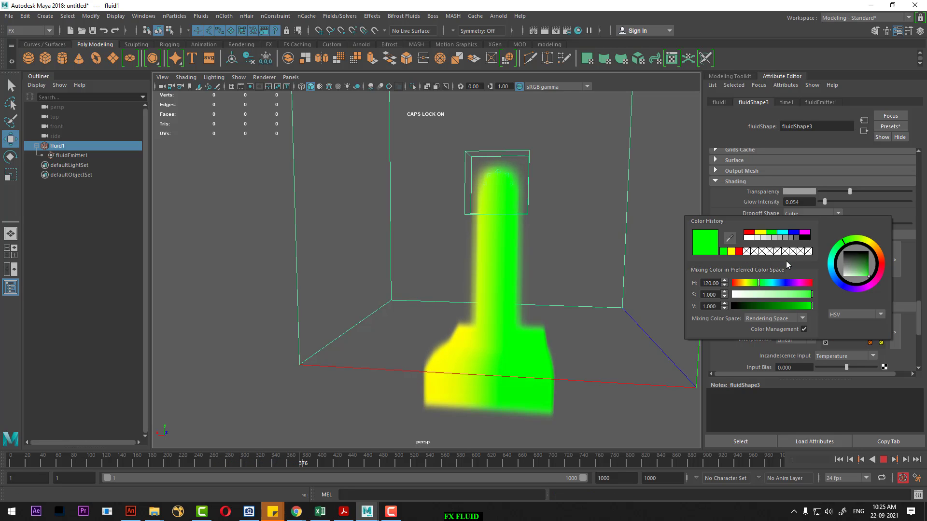
click(749, 232)
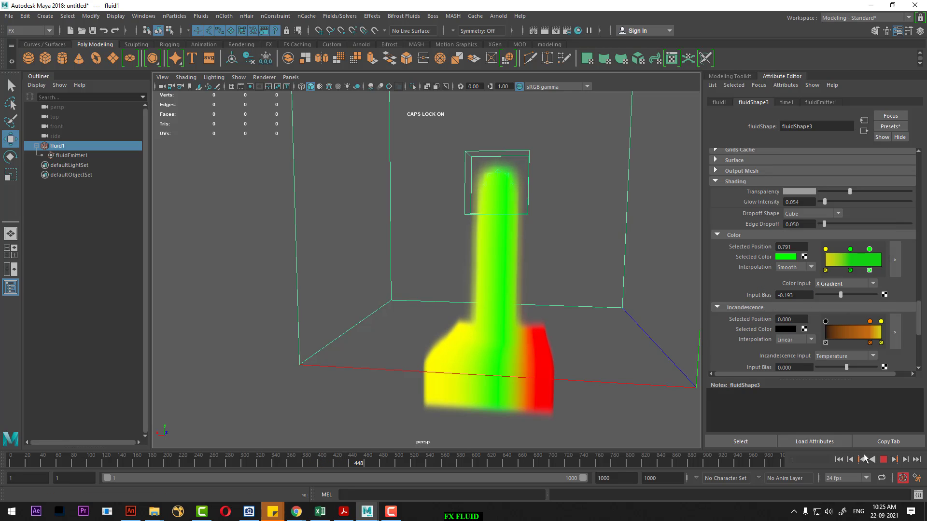
click(883, 460)
click(838, 459)
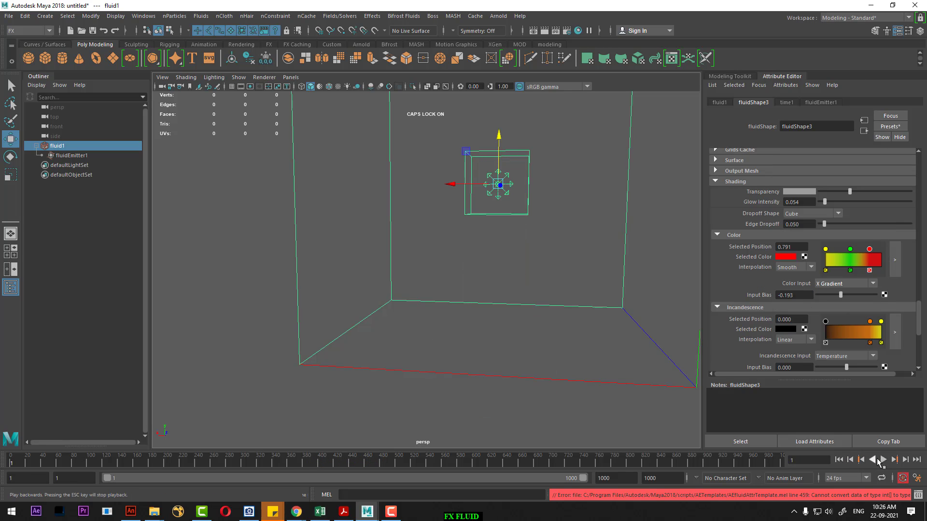
click(883, 459)
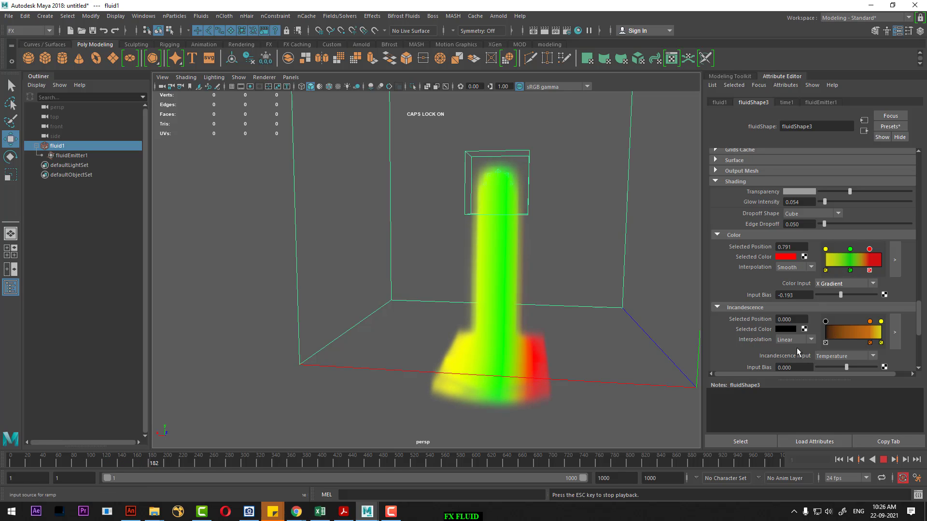
- Stop the plume at frame 214, try None then Linear incandescence interpolation, and set input bias 0.176
key(Escape)
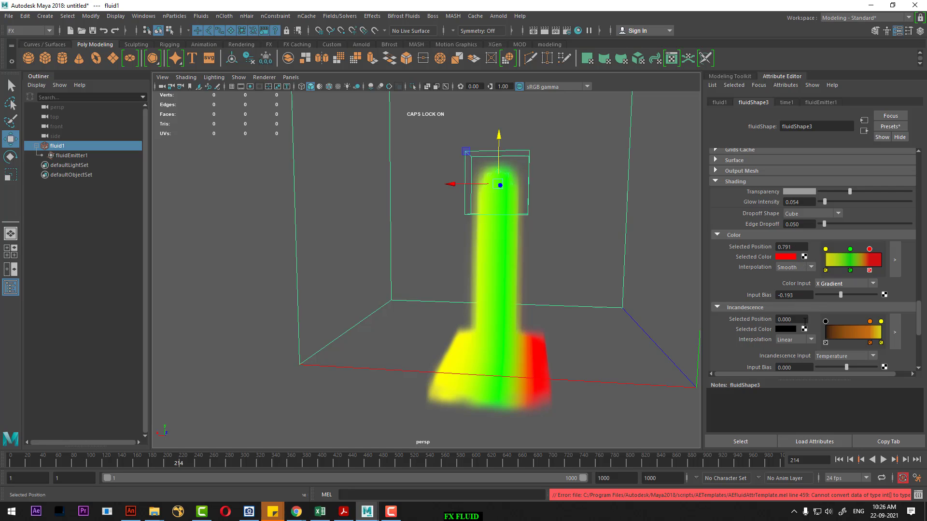
click(794, 341)
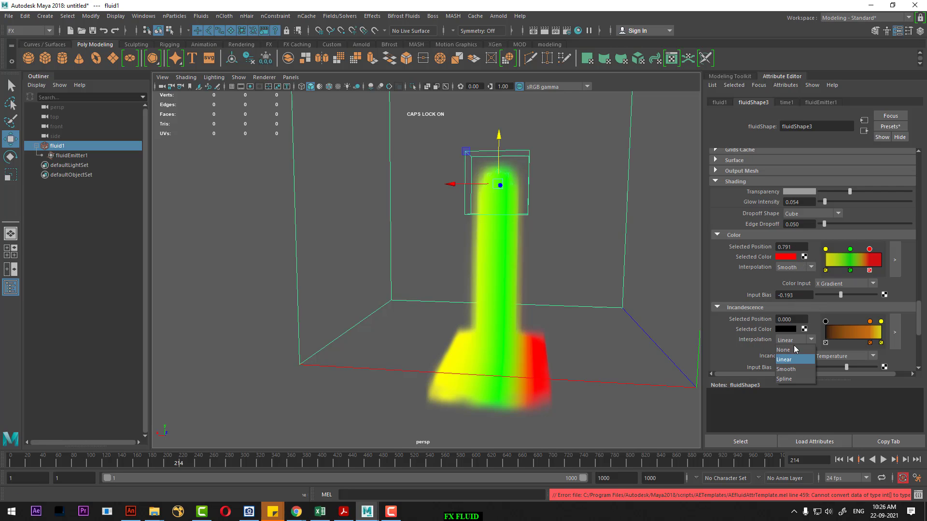
click(791, 350)
click(794, 358)
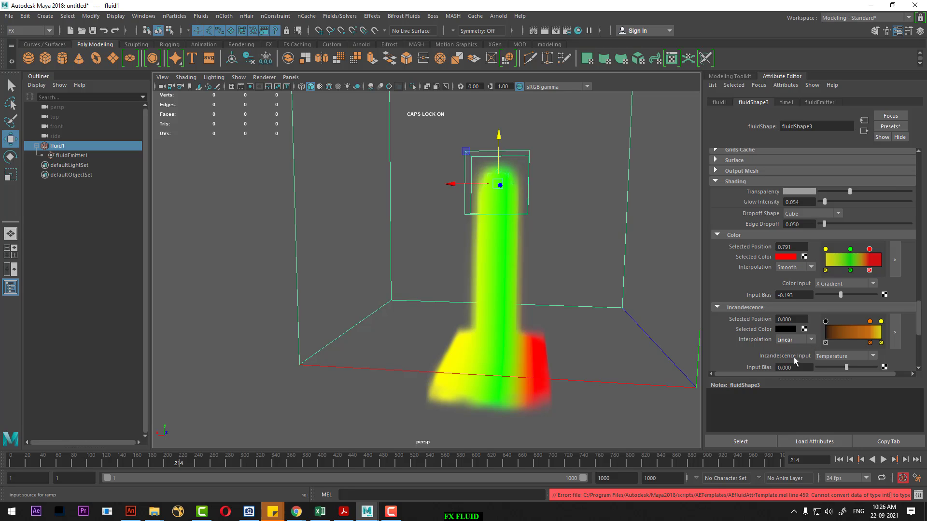
scroll(821, 306, down, 2)
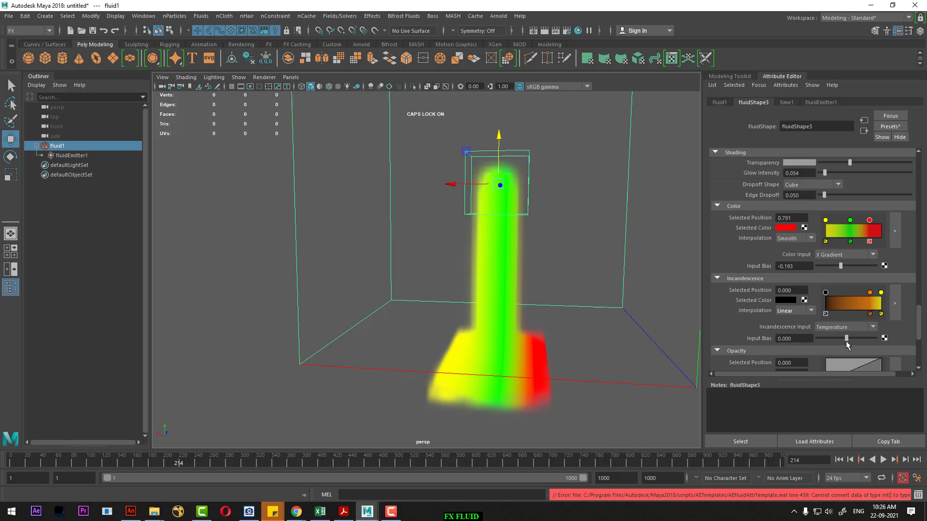
drag(847, 340, 852, 340)
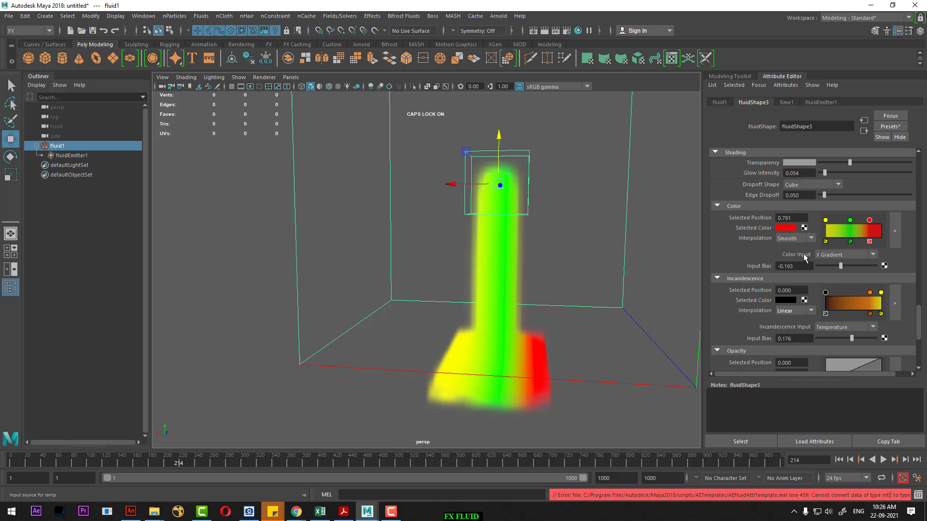
- Turn the red colour stop white and delete the green and yellow stops
click(786, 227)
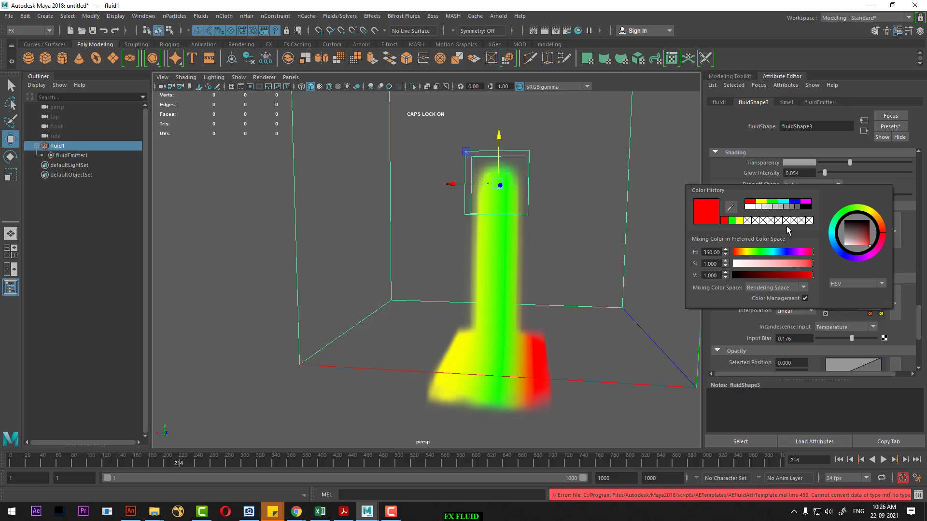
click(753, 206)
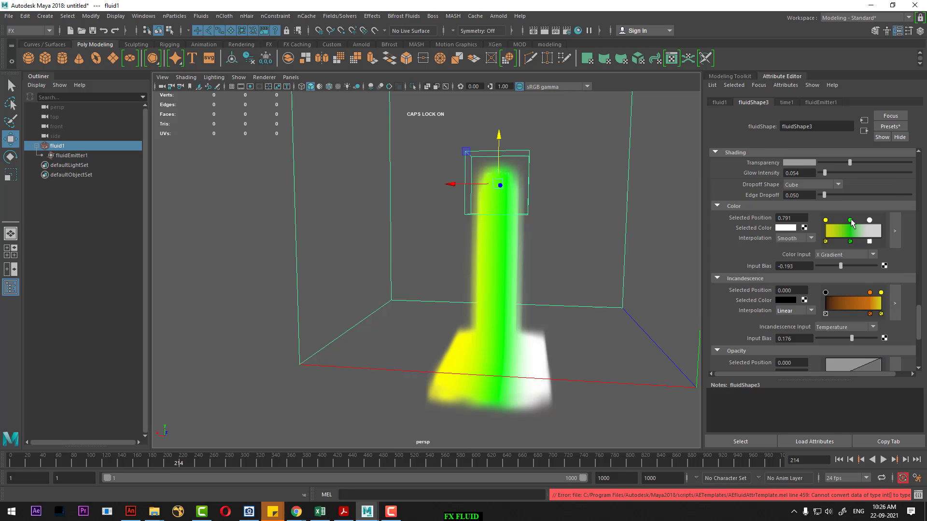
click(850, 241)
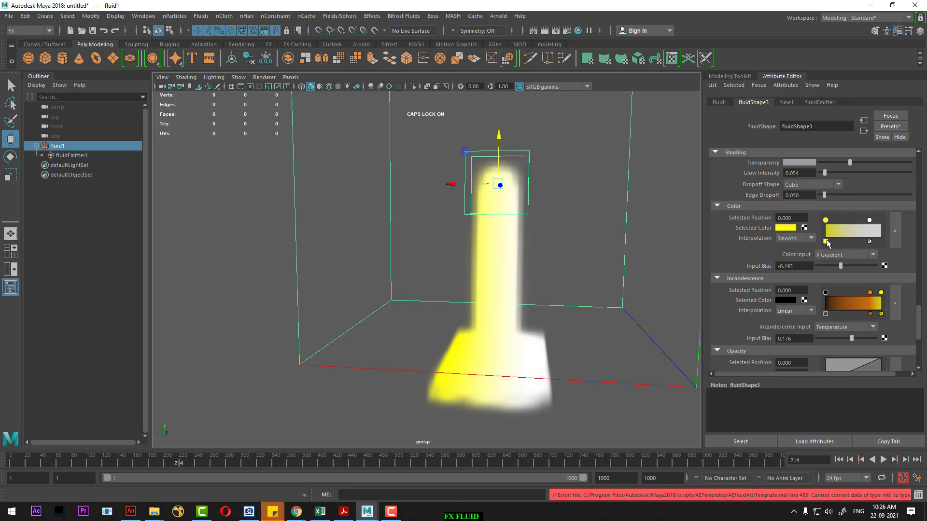
click(826, 240)
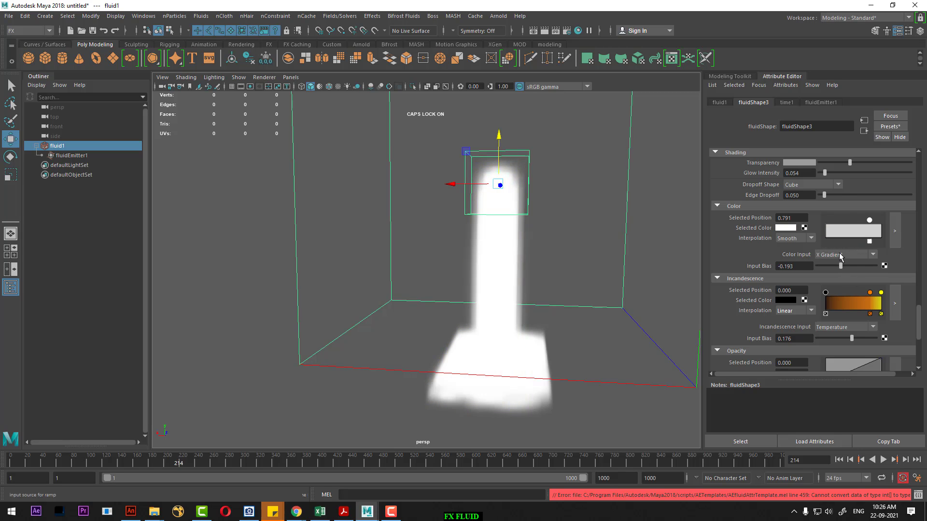
- Try Constant and Center Gradient as the fluid's colour input
click(839, 255)
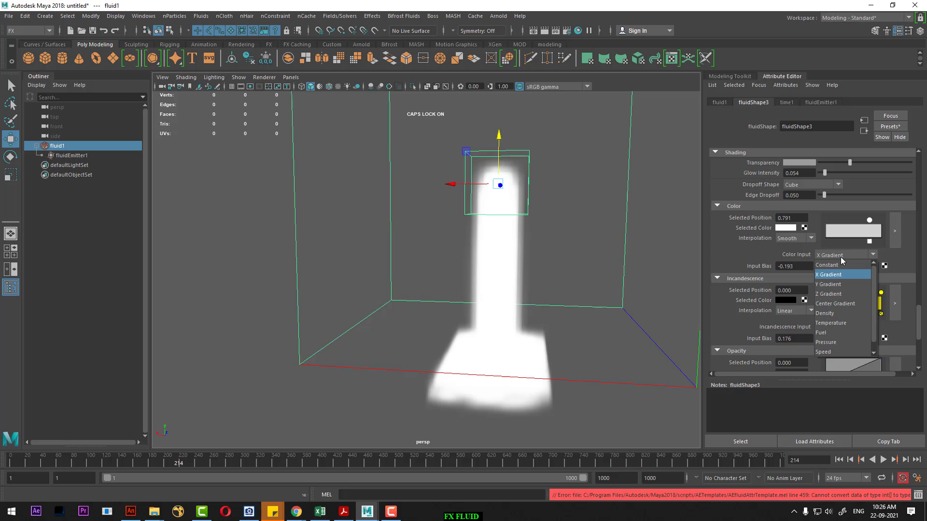
click(837, 265)
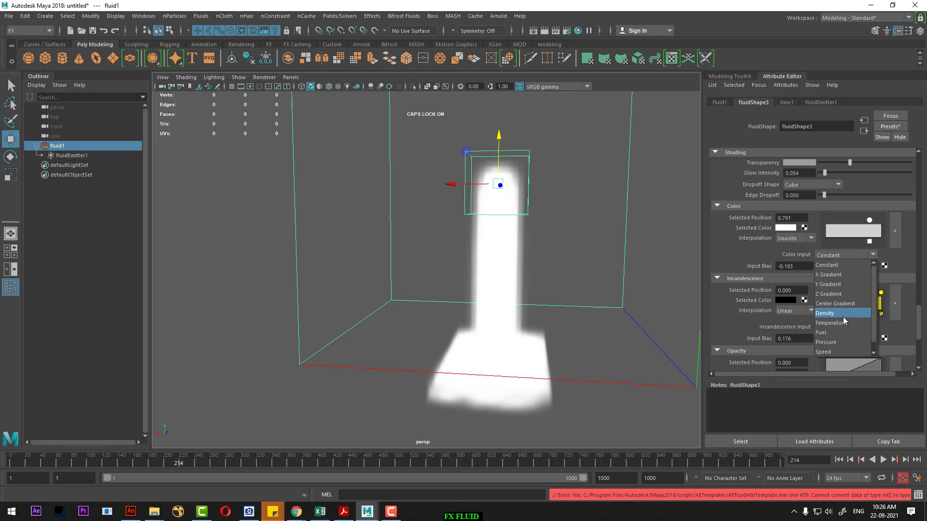
click(850, 304)
click(856, 259)
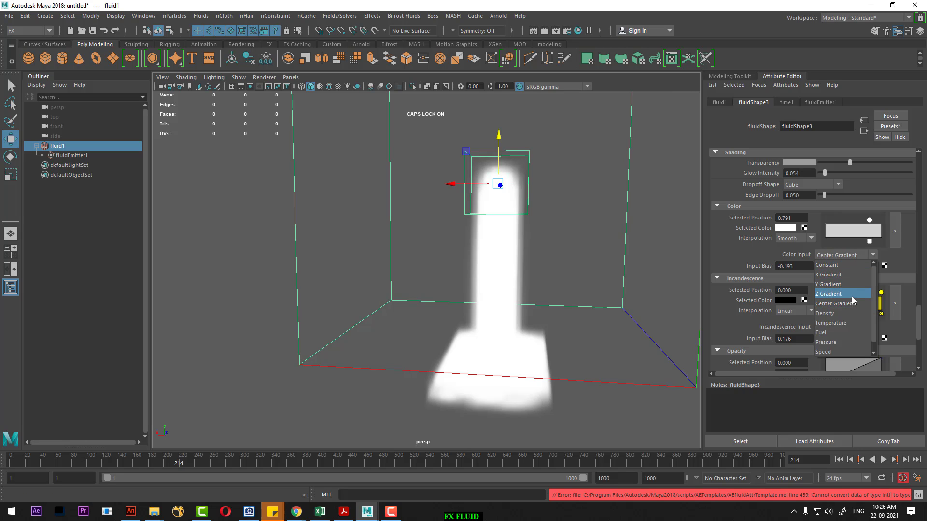
- Try Pressure for the colour input, then set it back to Constant
click(844, 342)
click(862, 255)
click(826, 265)
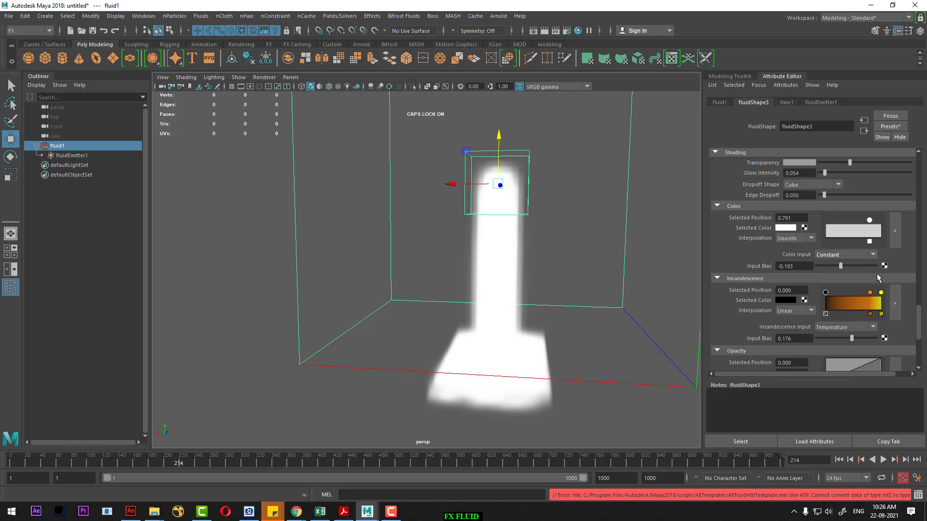
- Set incandescence input to Z Gradient and add an opacity ramp point at 0.357, value 0.760
click(845, 326)
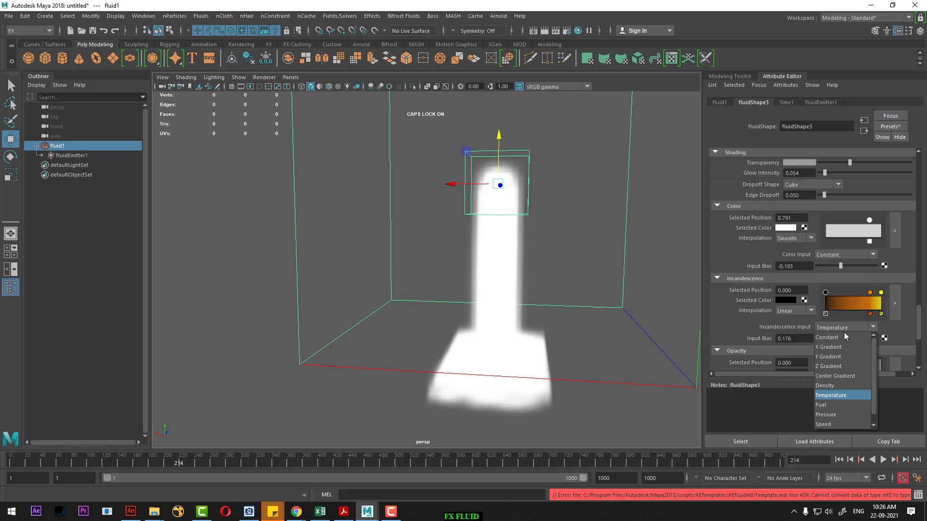
click(843, 337)
click(845, 329)
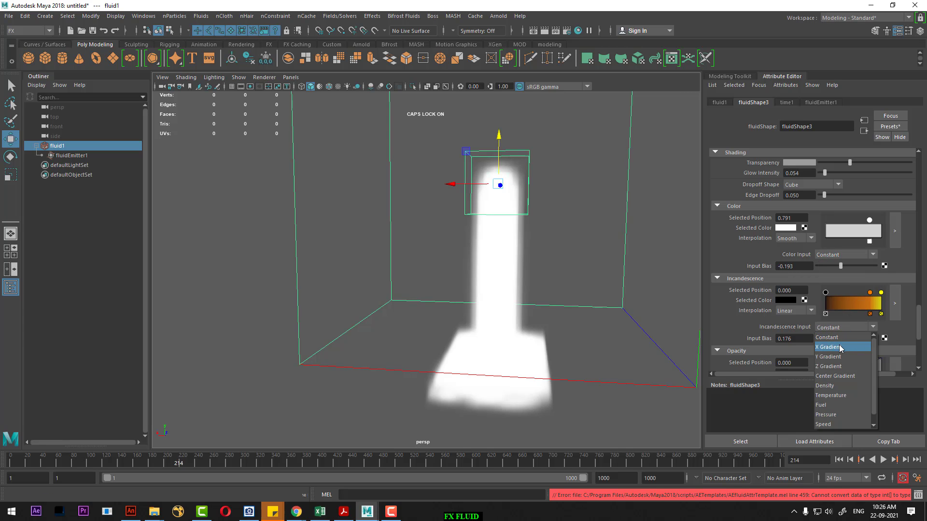
click(839, 345)
scroll(836, 341, down, 1)
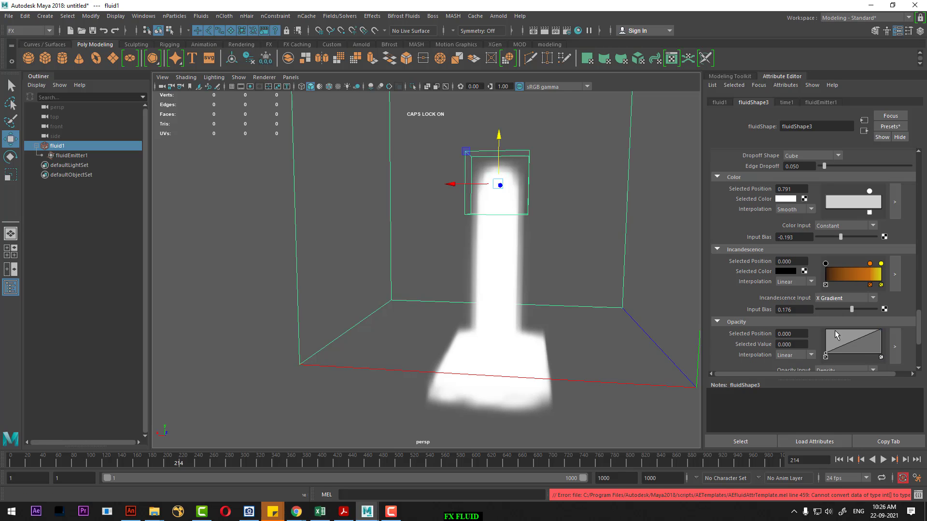
click(841, 299)
click(837, 339)
click(851, 300)
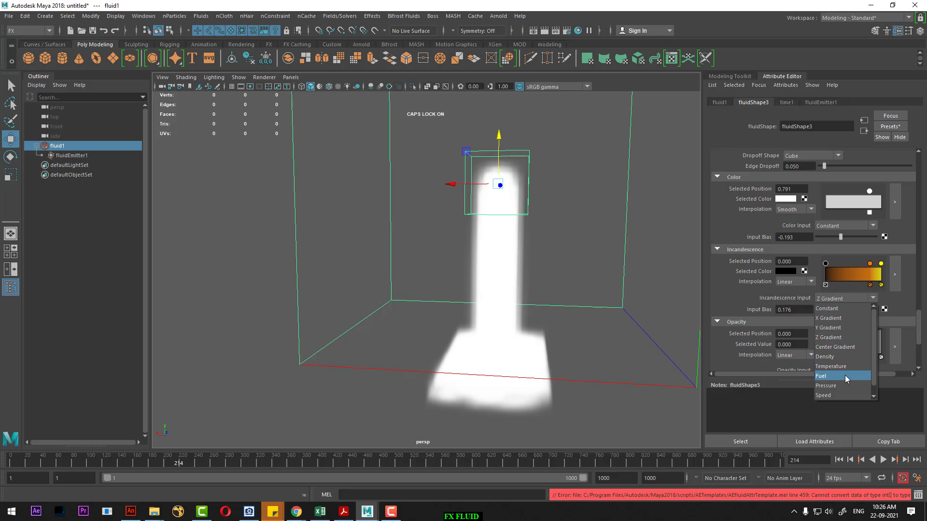
click(904, 294)
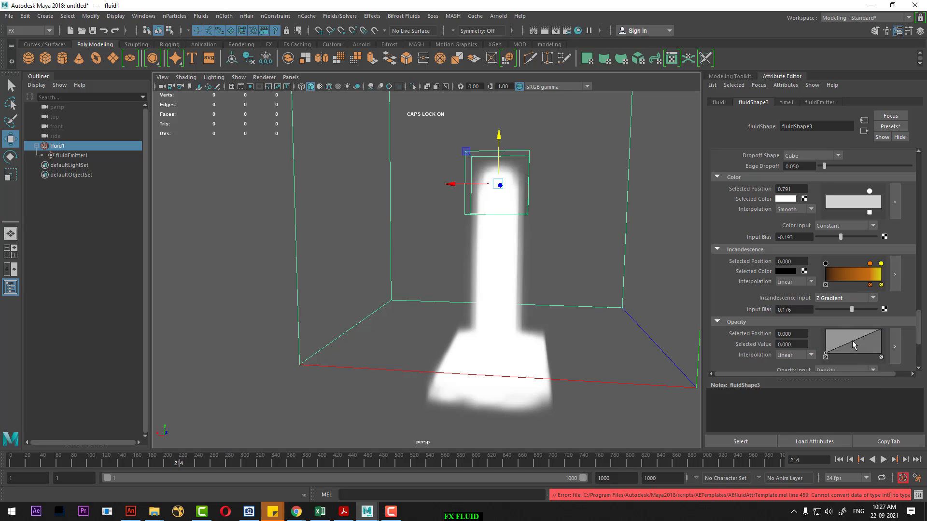
drag(853, 345, 845, 335)
- In the enlarged opacity ramp editor, move the point to about position 0.31, value 0.63
click(895, 346)
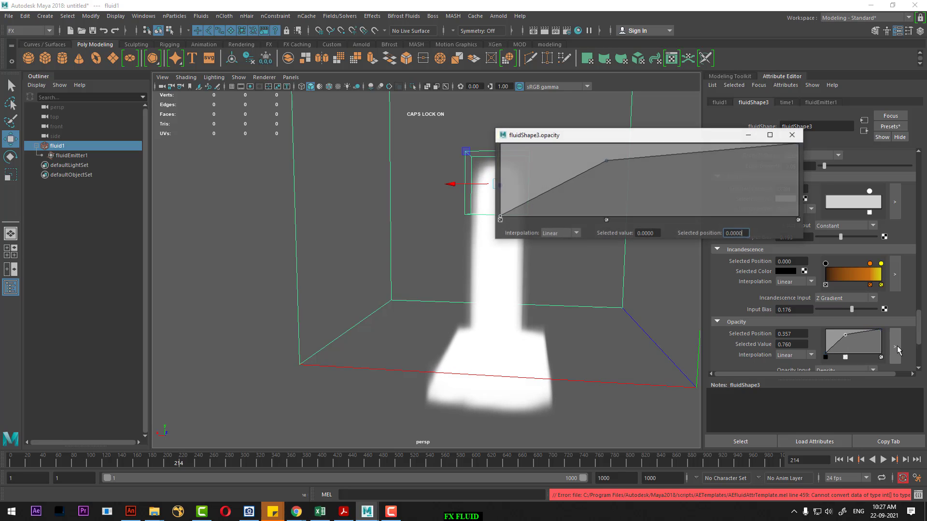
mouse_move(612, 164)
mouse_down()
mouse_move(629, 180)
mouse_move(676, 171)
mouse_up()
click(677, 221)
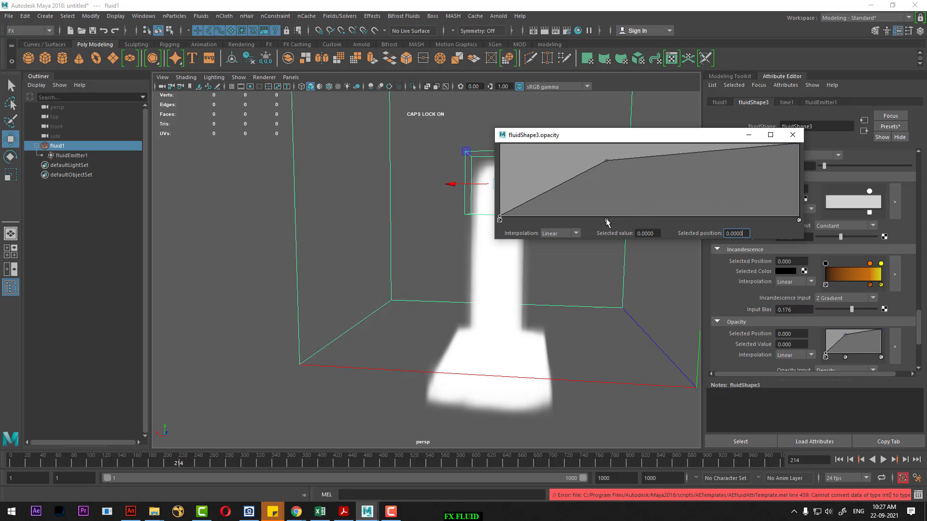
mouse_move(609, 158)
mouse_down()
mouse_move(650, 206)
mouse_move(592, 171)
mouse_up()
click(791, 136)
scroll(789, 291, down, 1)
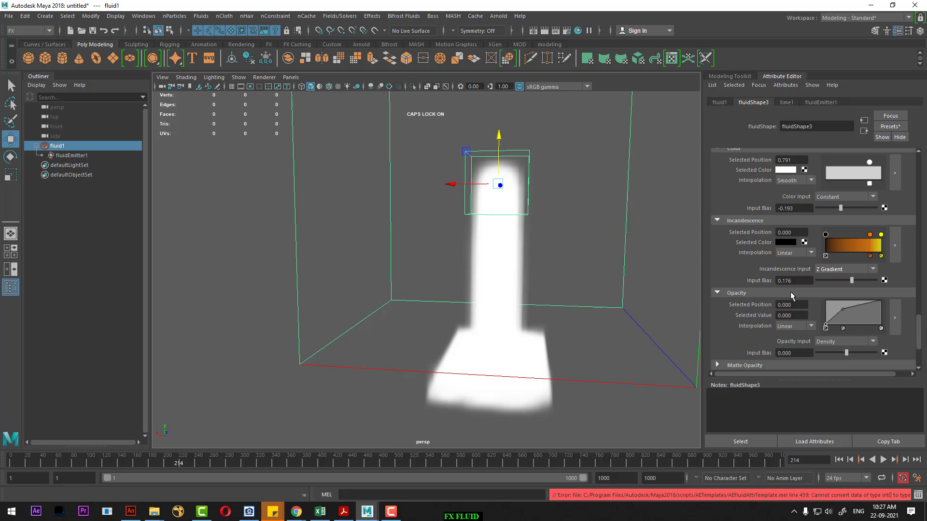
scroll(792, 299, down, 2)
- Set Matte Opacity to 0.691 and Shading Quality to 3.447
click(746, 318)
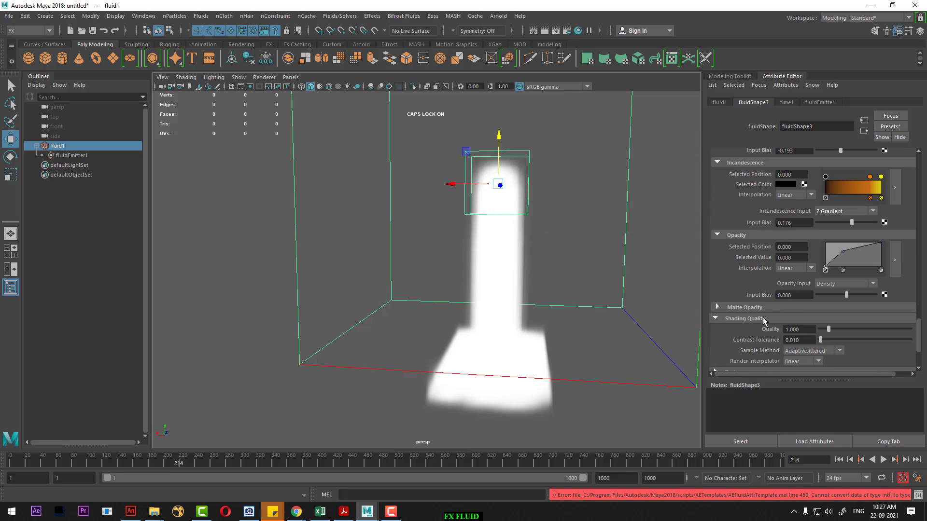
click(760, 307)
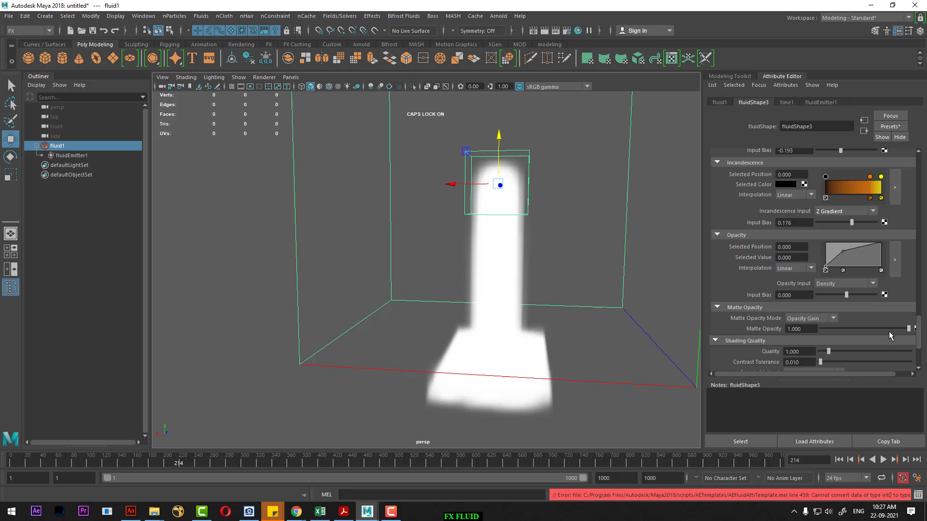
scroll(771, 322, down, 1)
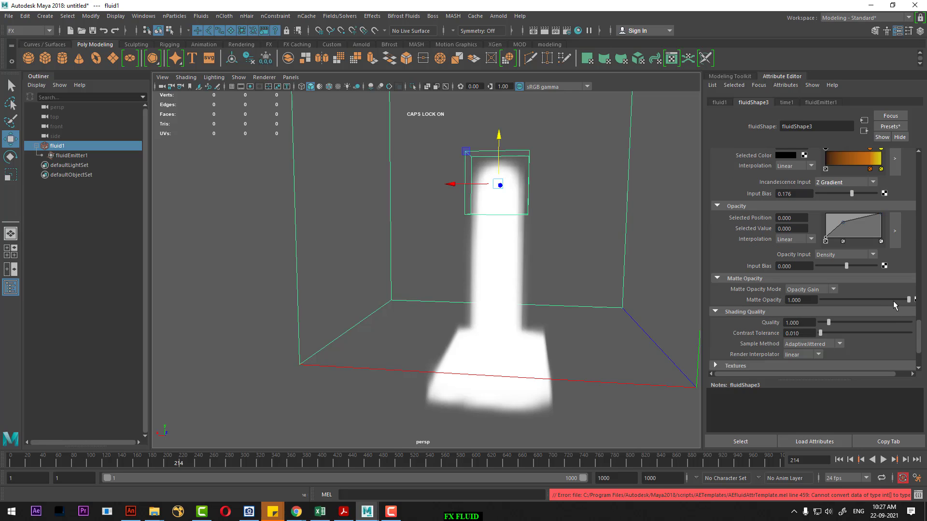
drag(893, 301, 879, 301)
mouse_move(829, 322)
mouse_down()
mouse_move(882, 324)
mouse_move(847, 332)
mouse_up()
scroll(776, 326, down, 2)
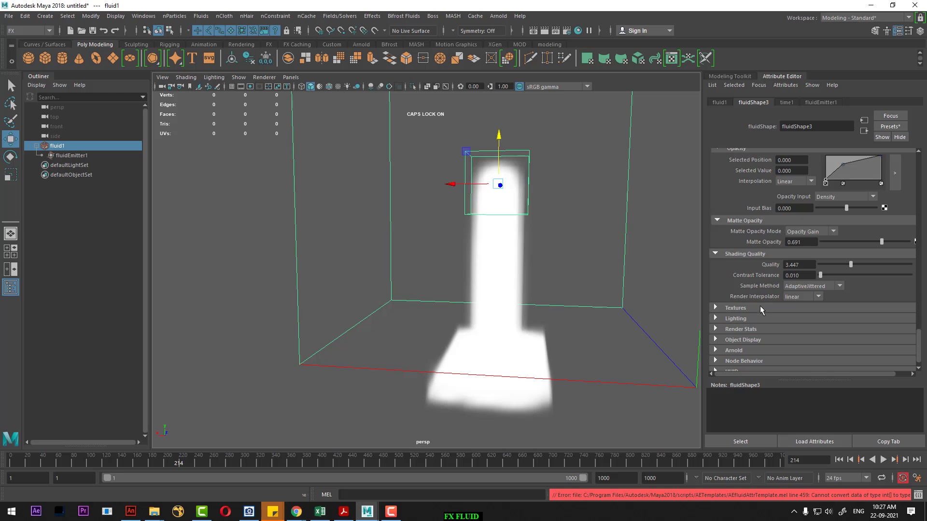
click(756, 317)
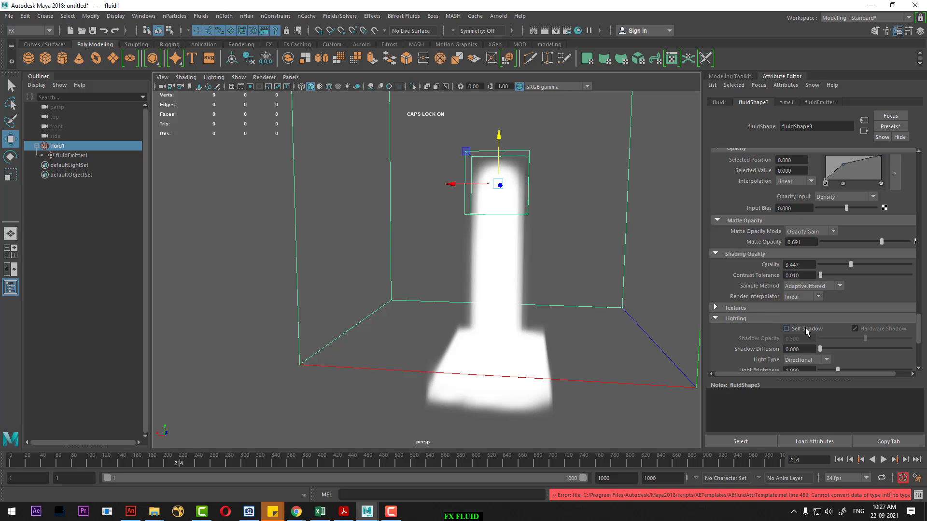
- Enable self shadowing and hardware shadow, and raise Shadow Opacity to 0.489
click(806, 328)
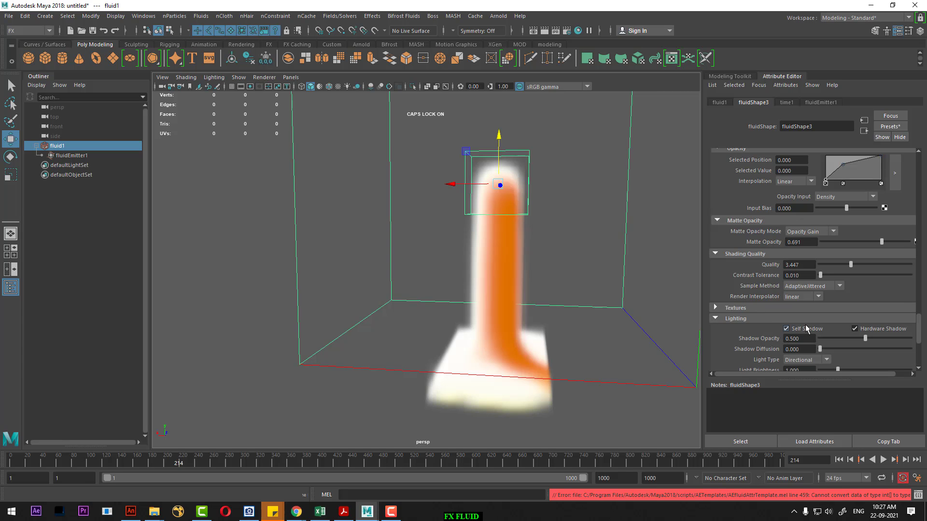
click(806, 328)
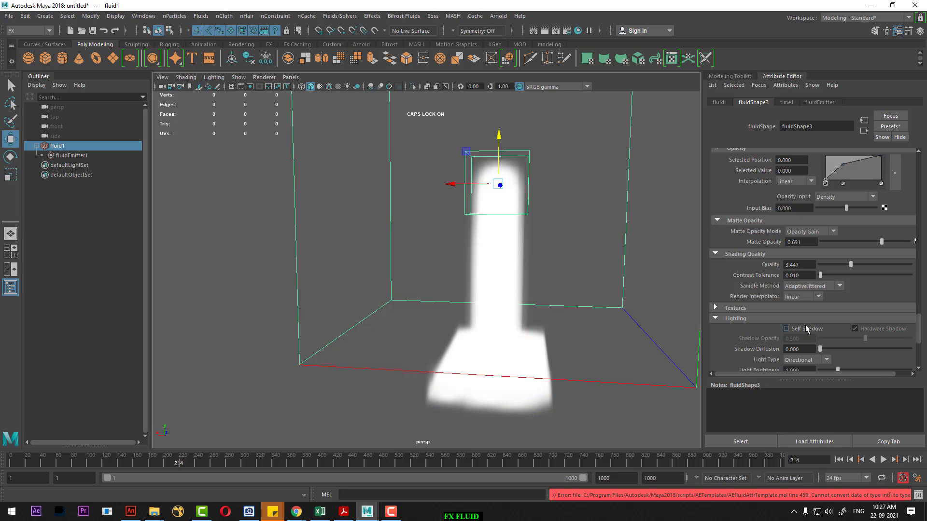
click(896, 328)
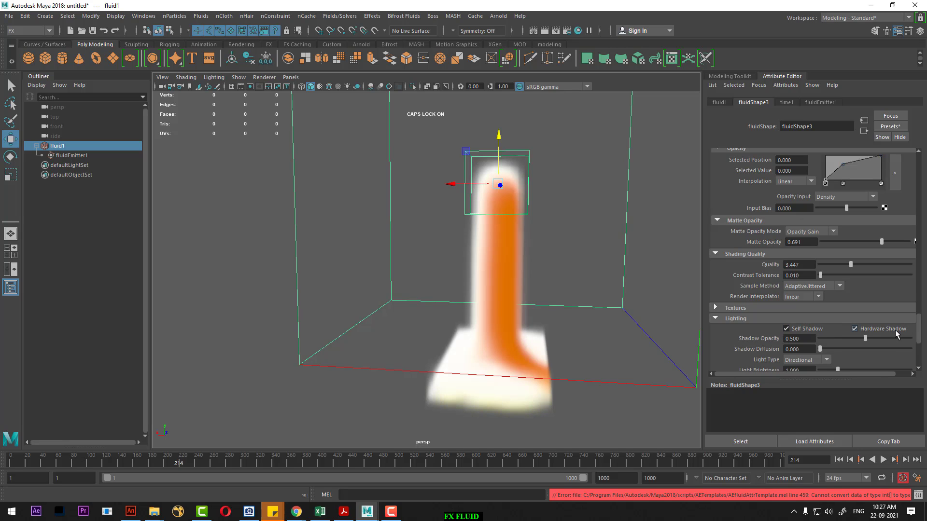
drag(874, 340, 876, 343)
- Play the simulation, set Shadow Diffusion to 12.366, and replay from the first frame
click(839, 460)
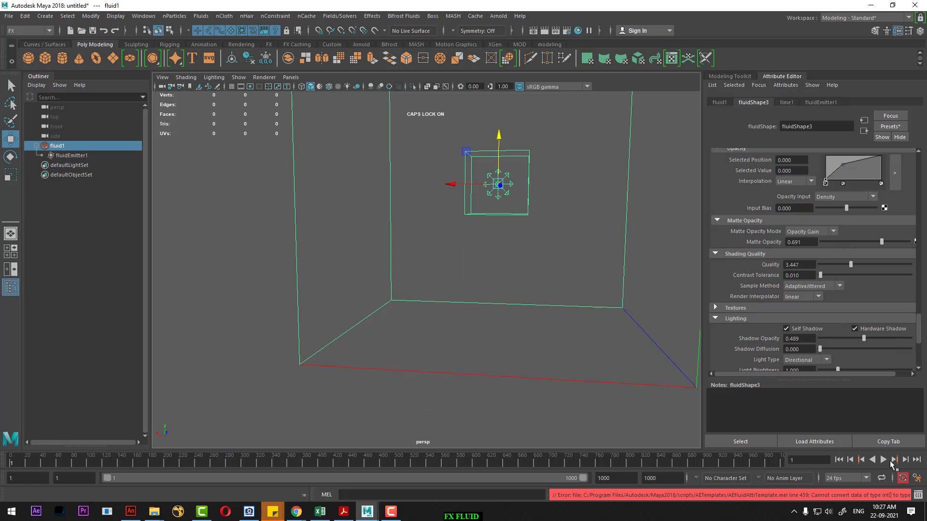
click(883, 459)
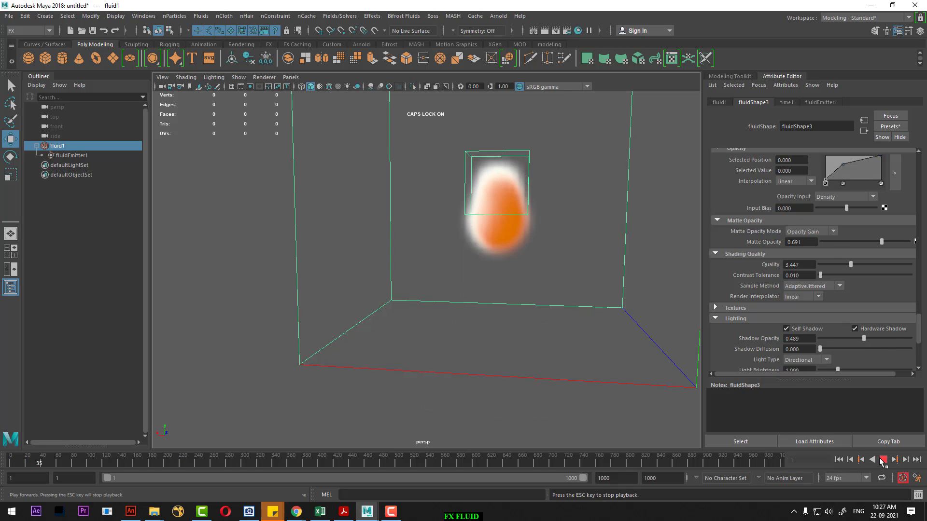
click(882, 460)
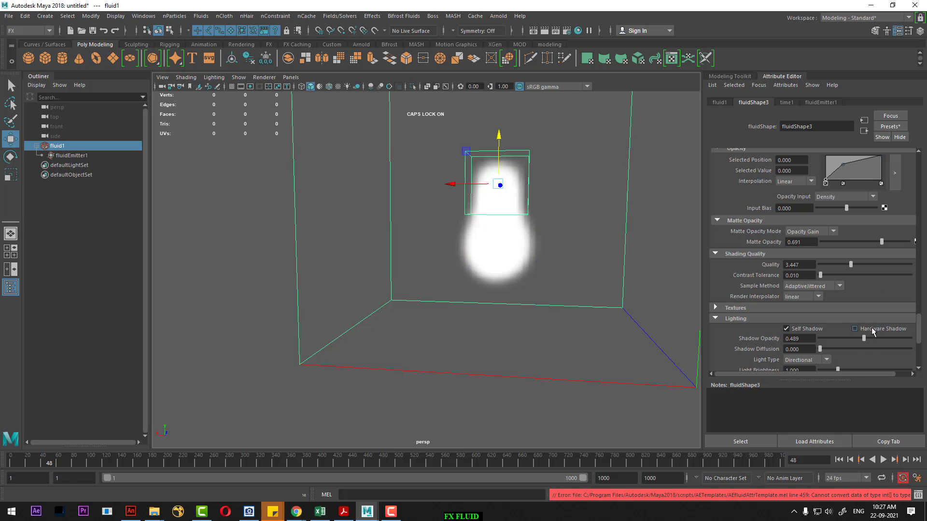
drag(820, 349, 830, 348)
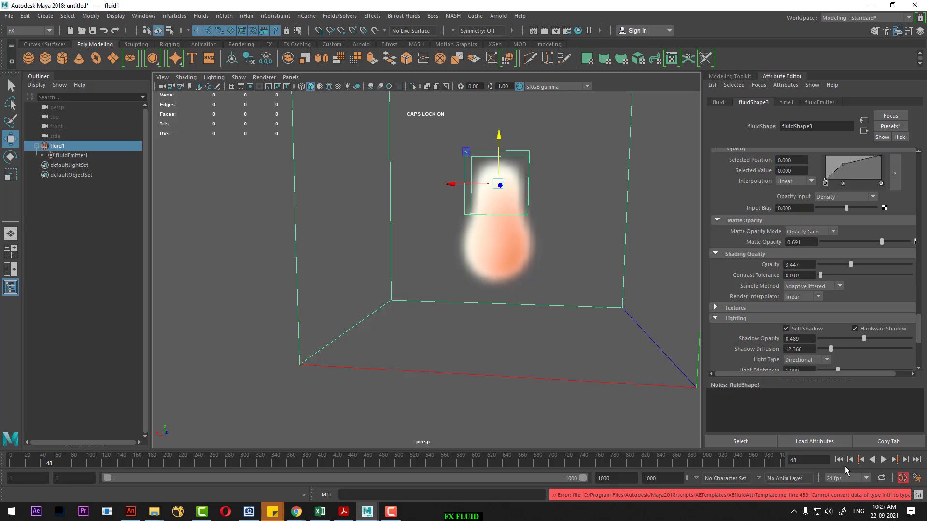
click(839, 460)
click(882, 460)
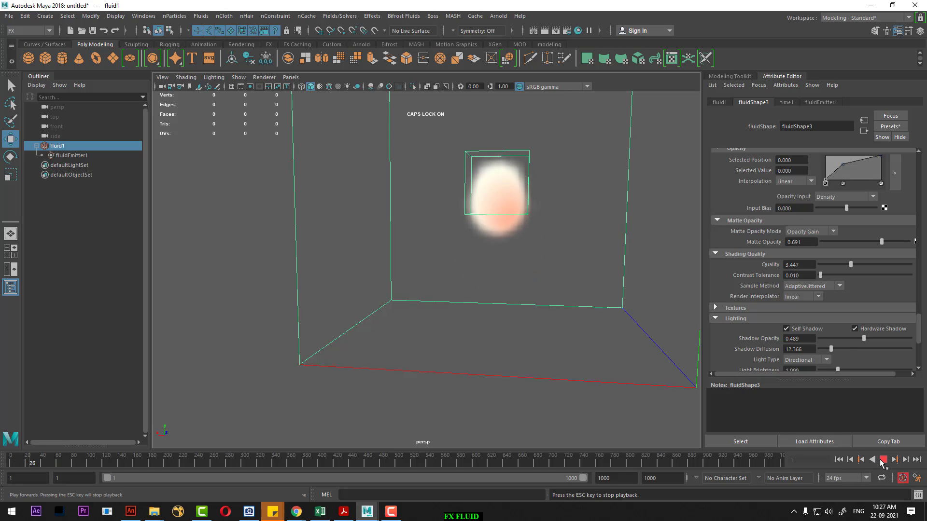
- Stop playback and raise the opacity ramp point to position 0.409, value 0.560
click(882, 459)
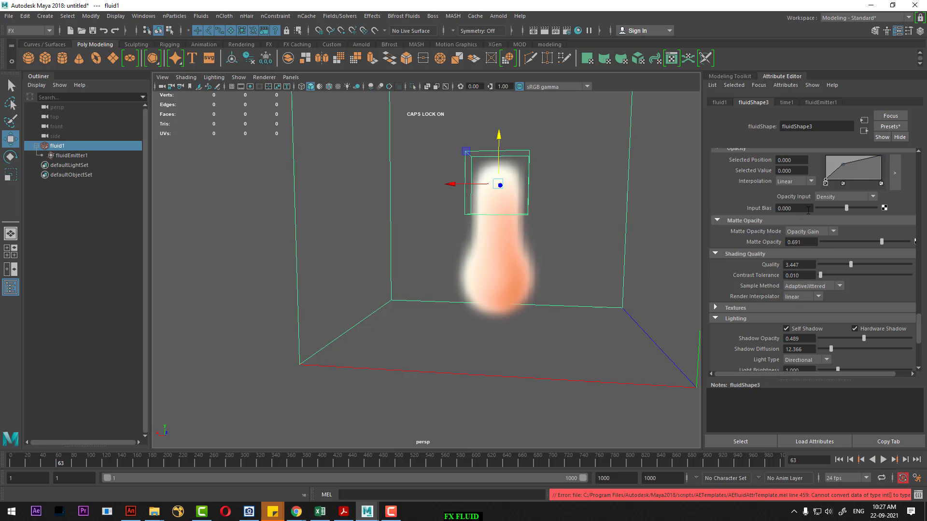
scroll(808, 211, up, 1)
scroll(820, 235, up, 1)
drag(845, 225, 849, 225)
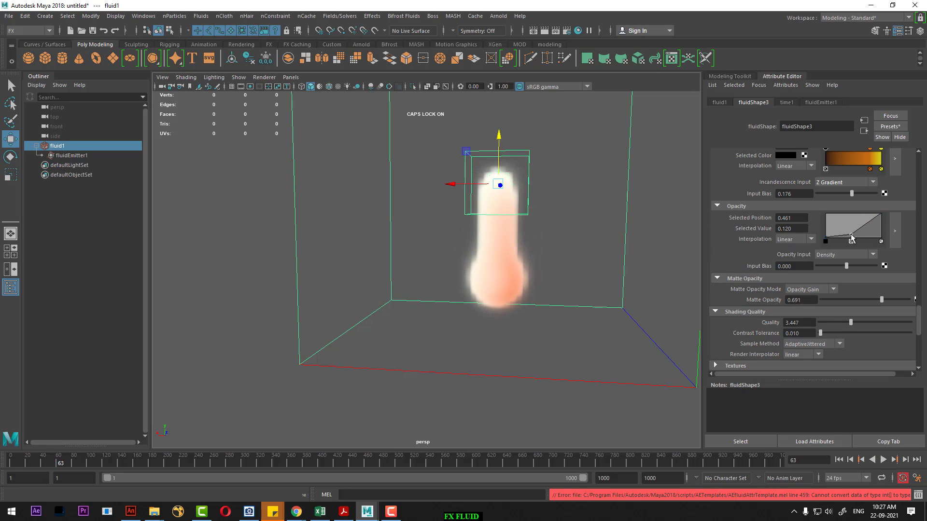
- Set incandescence input to Y Gradient after trying Constant and X Gradient, and replay
scroll(890, 251, up, 1)
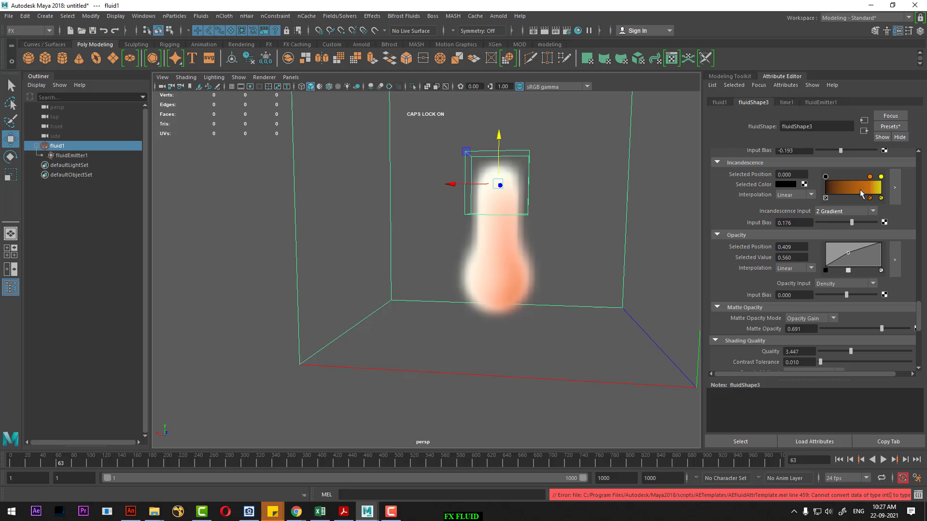
click(851, 211)
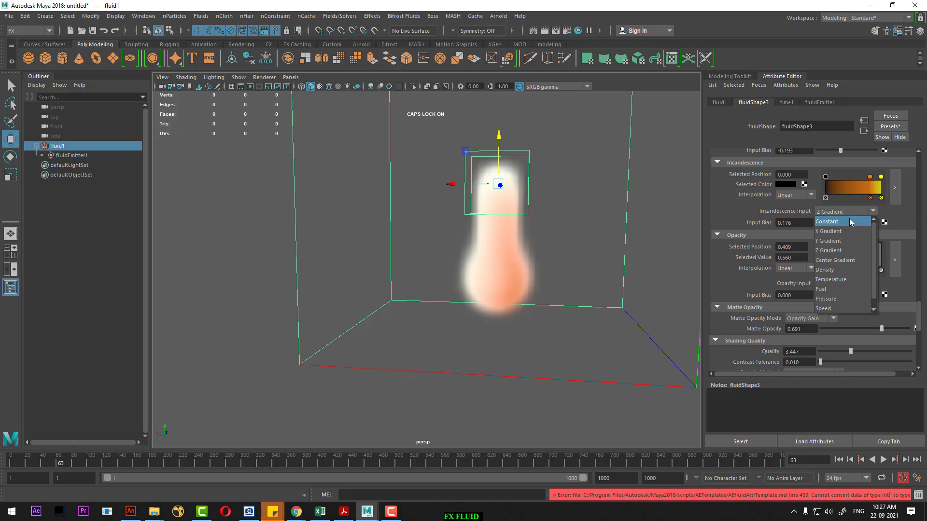
click(848, 220)
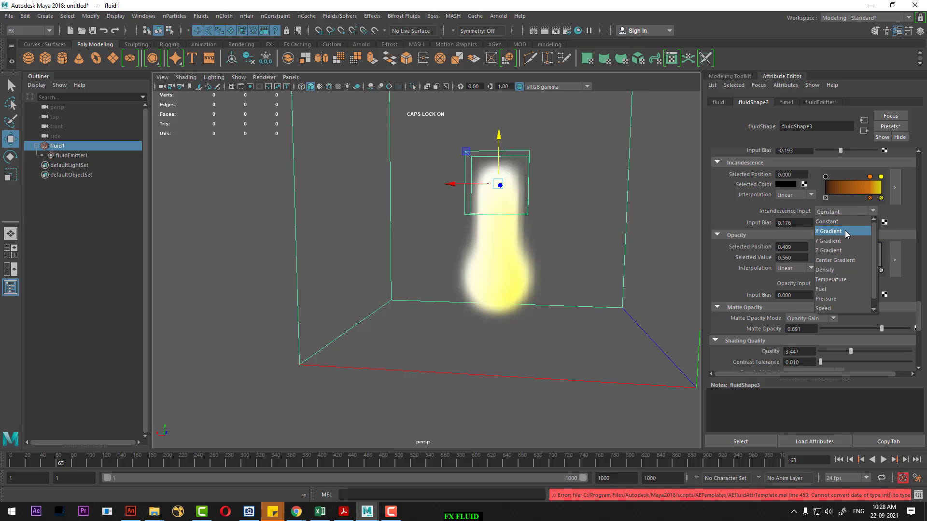
click(846, 232)
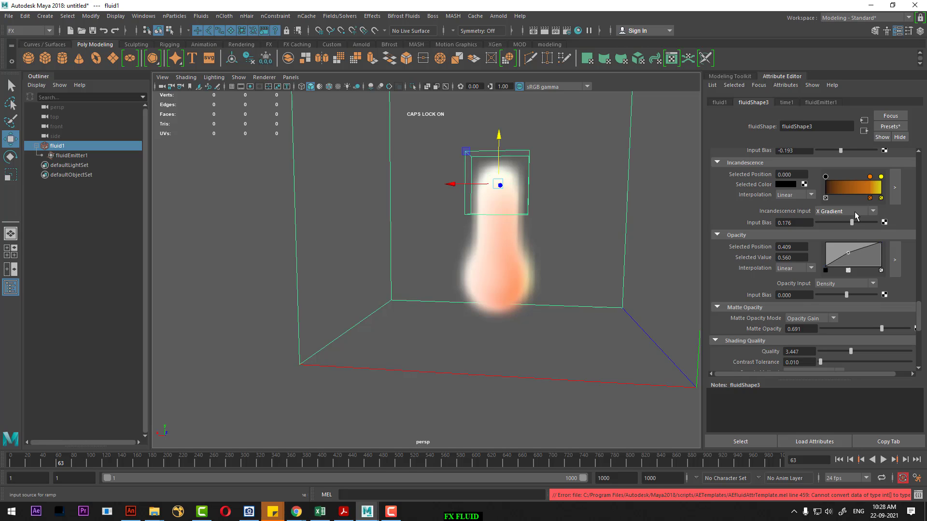
click(854, 215)
click(844, 242)
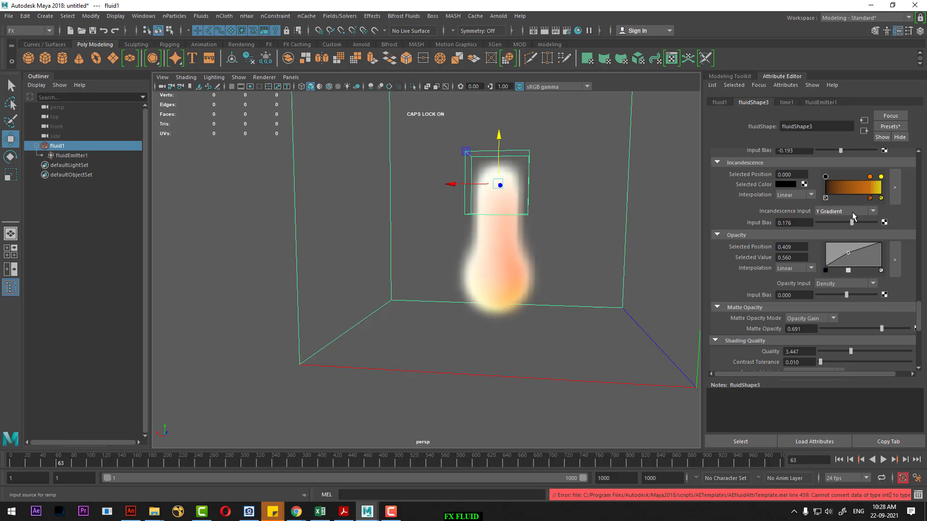
click(839, 460)
click(883, 460)
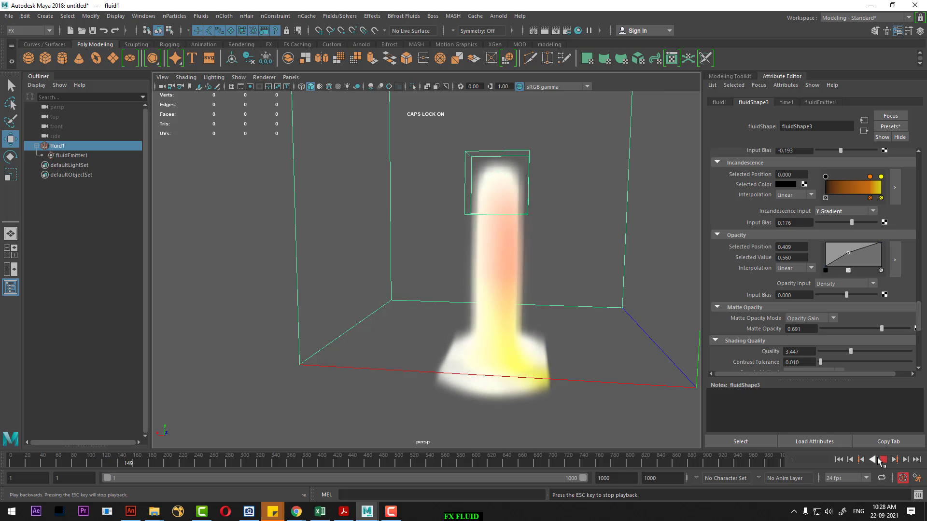
- Stop playback and set incandescence Input Bias to -0.782 after trying -1
click(882, 460)
mouse_move(630, 368)
alt+mouse_down()
mouse_move(537, 347)
mouse_move(537, 368)
mouse_move(660, 359)
alt+mouse_up()
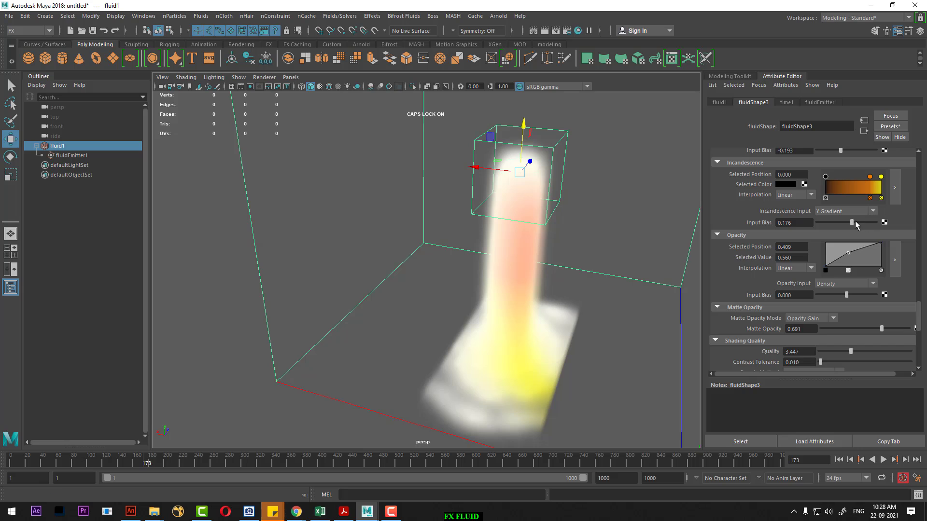
drag(851, 223, 822, 230)
mouse_move(690, 263)
alt+mouse_down()
mouse_move(538, 291)
mouse_move(558, 259)
alt+mouse_up()
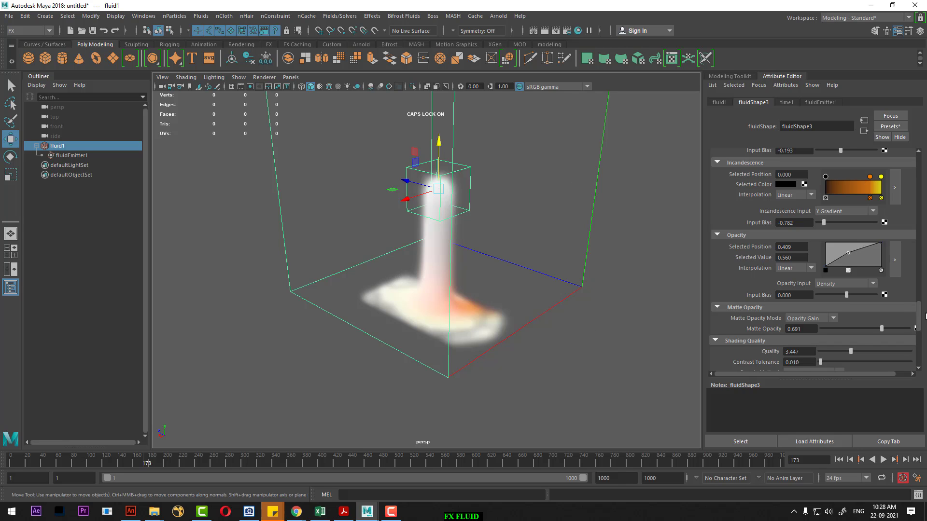
drag(921, 320, 922, 348)
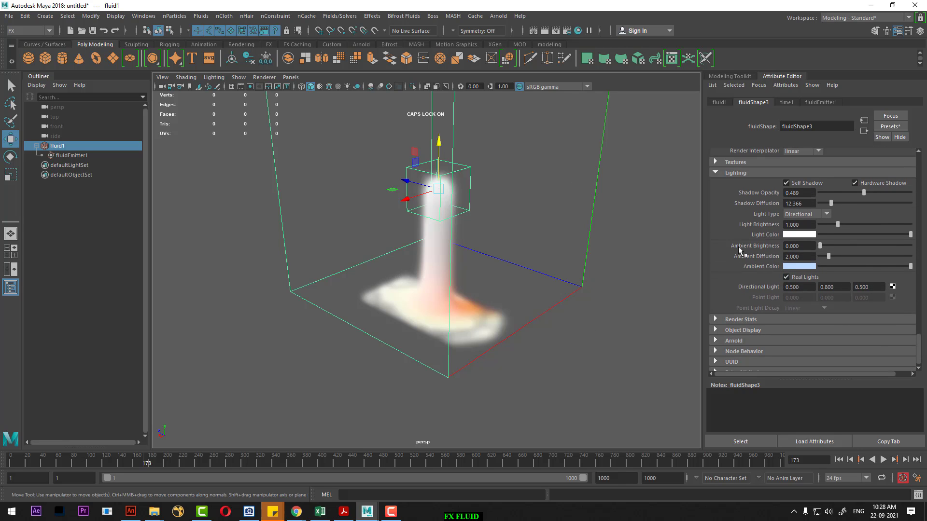
- Dim Light Brightness to 0.403 with a grey light colour on a black viewport background
drag(841, 223, 843, 223)
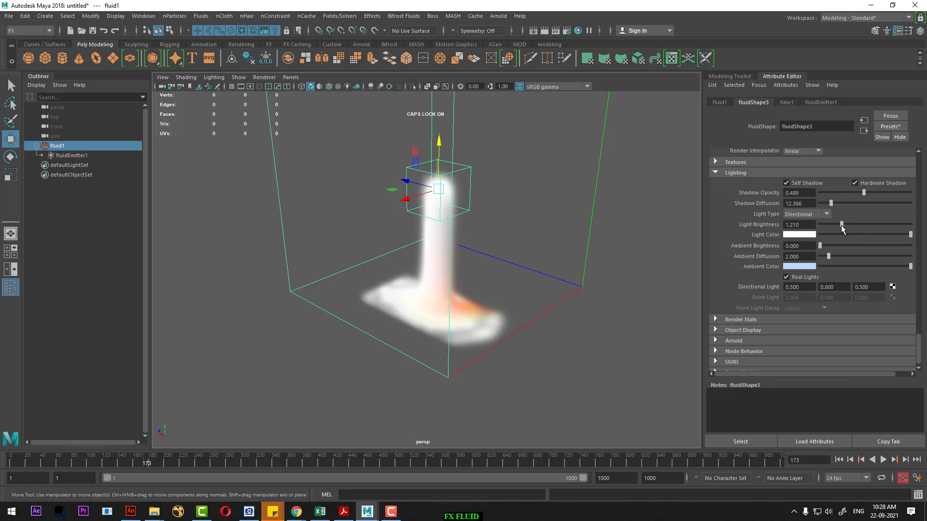
alt+drag(424, 308, 383, 276)
alt+right_drag(383, 276, 467, 291)
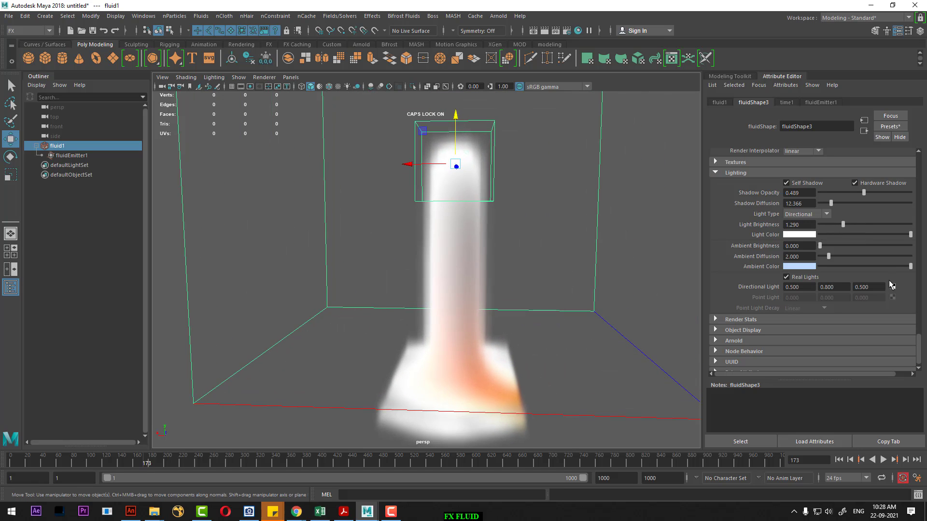
drag(842, 224, 845, 233)
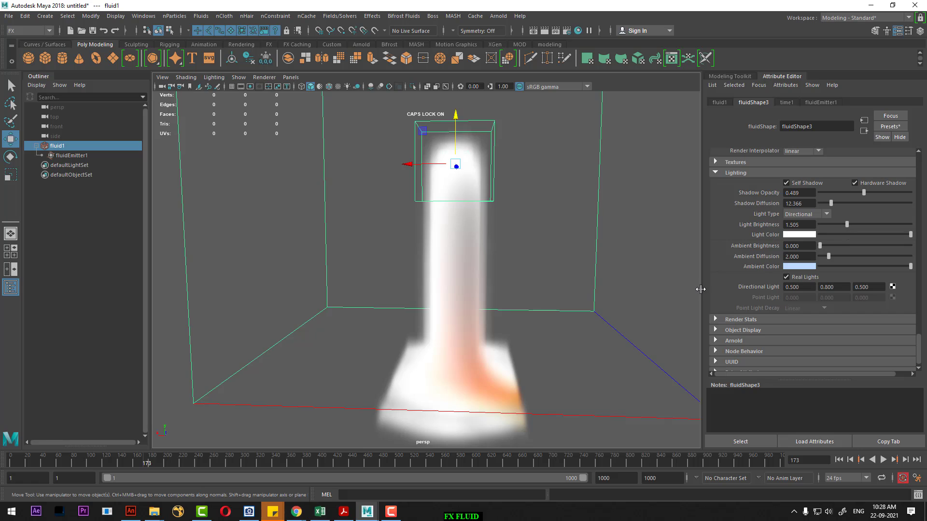
alt+drag(600, 303, 619, 305)
key(alt+b)
key(alt+b)
key(alt+b)
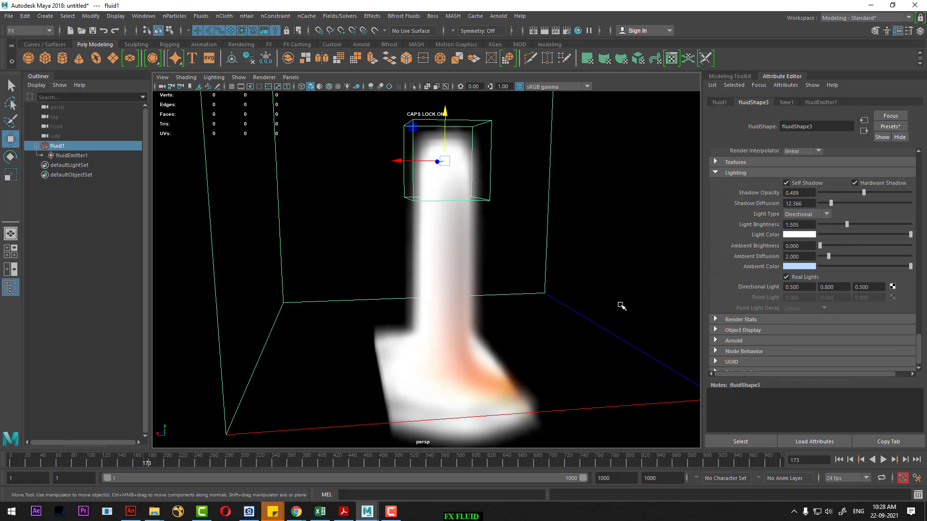
drag(847, 225, 827, 230)
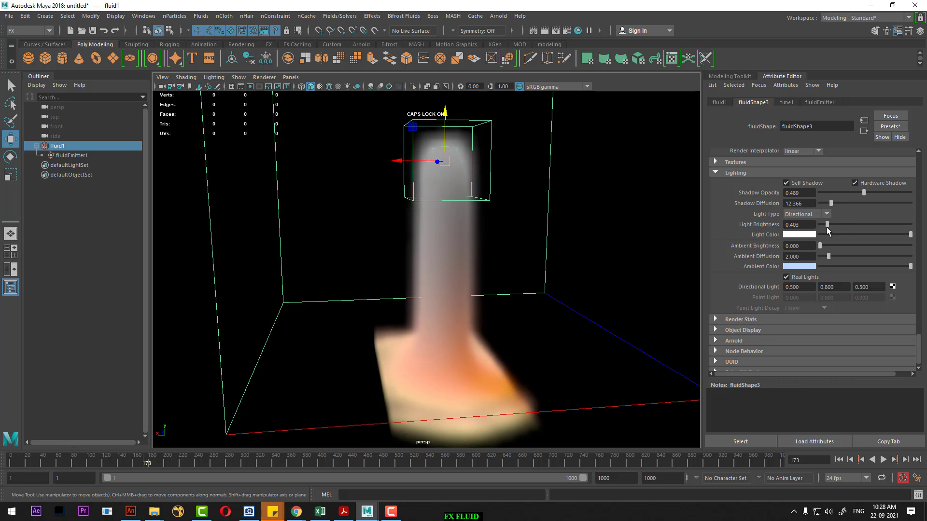
drag(911, 235, 849, 237)
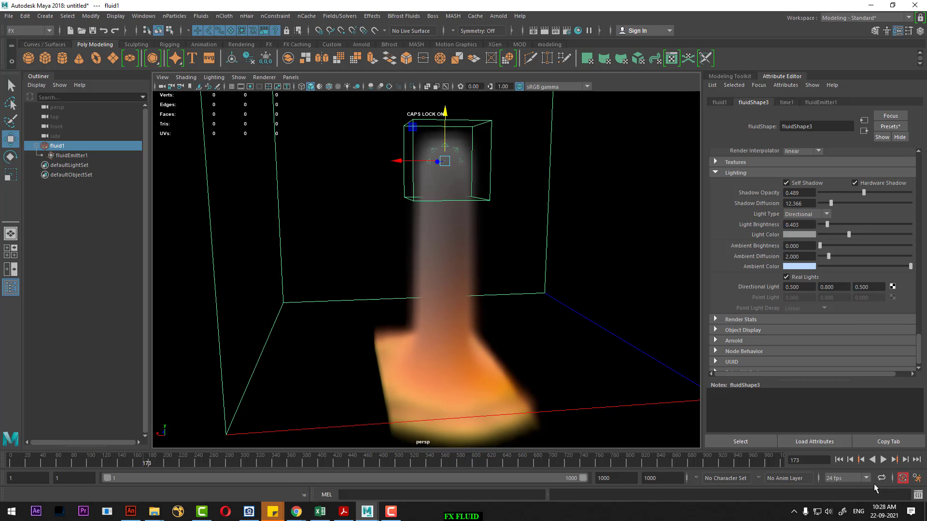
- Replay the simulation and lower Ambient Diffusion to 2.688
click(839, 460)
click(883, 460)
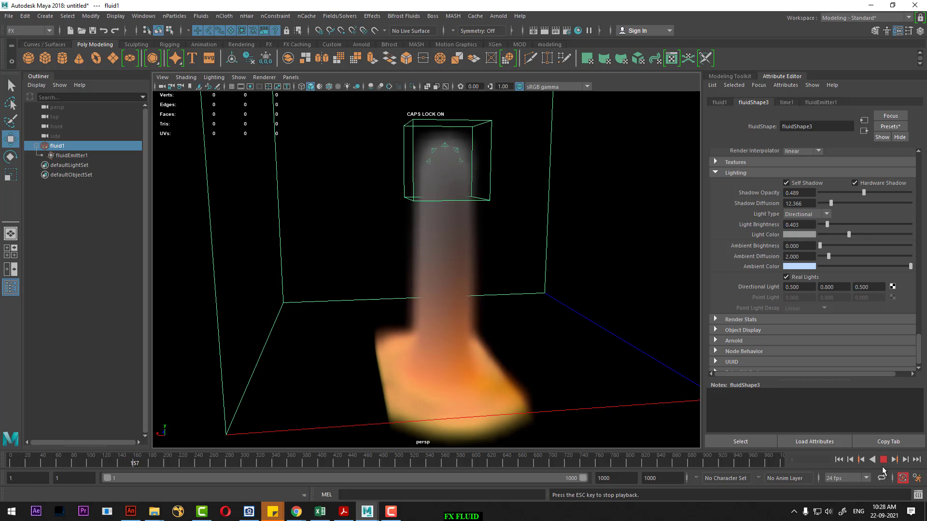
click(881, 460)
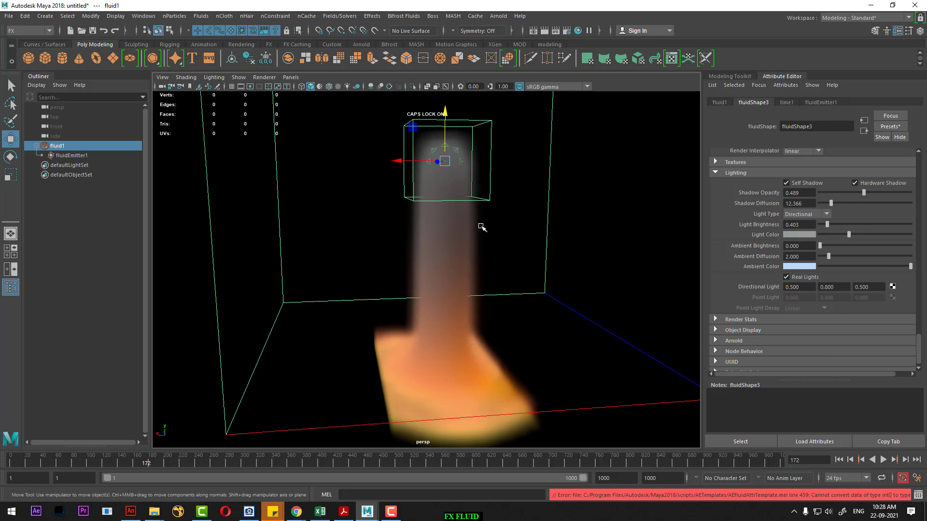
mouse_move(480, 228)
alt+mouse_down()
mouse_move(455, 253)
mouse_move(466, 243)
alt+mouse_up()
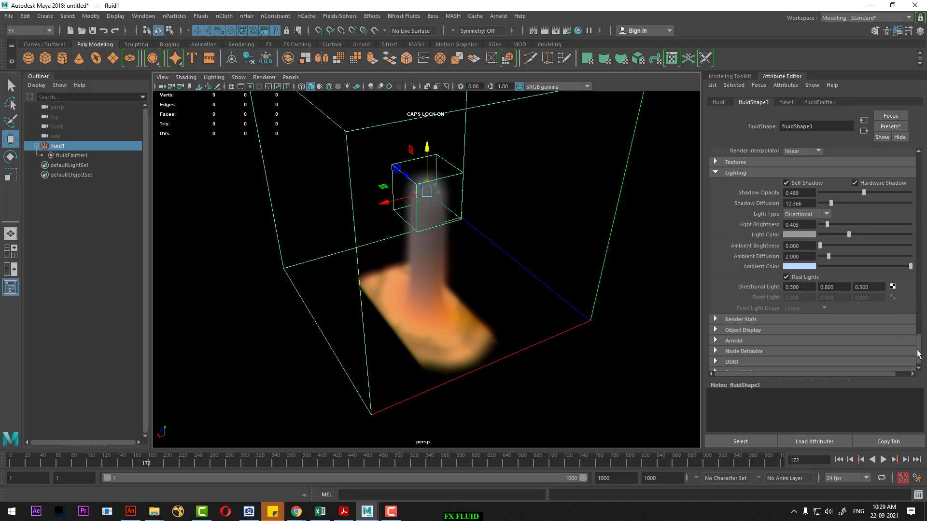
scroll(919, 356, down, 1)
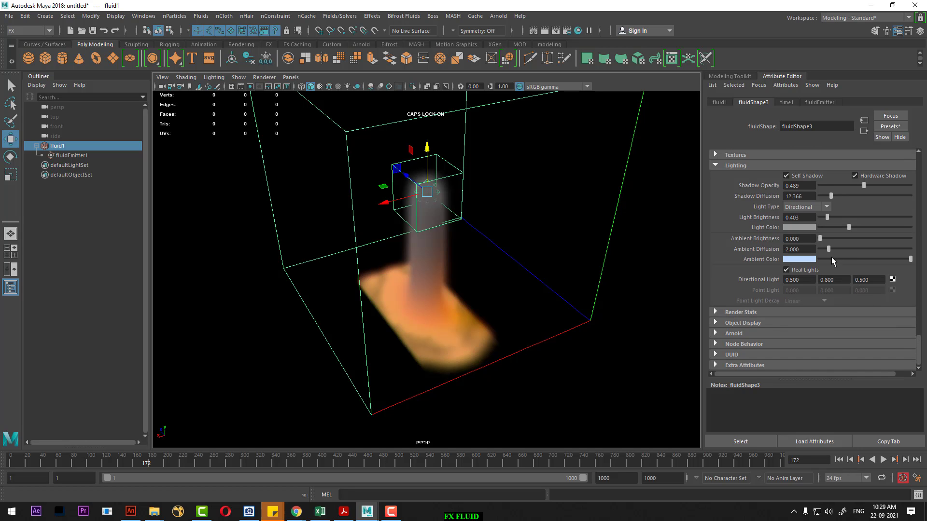
mouse_move(838, 252)
mouse_down()
mouse_move(856, 239)
mouse_move(841, 238)
mouse_up()
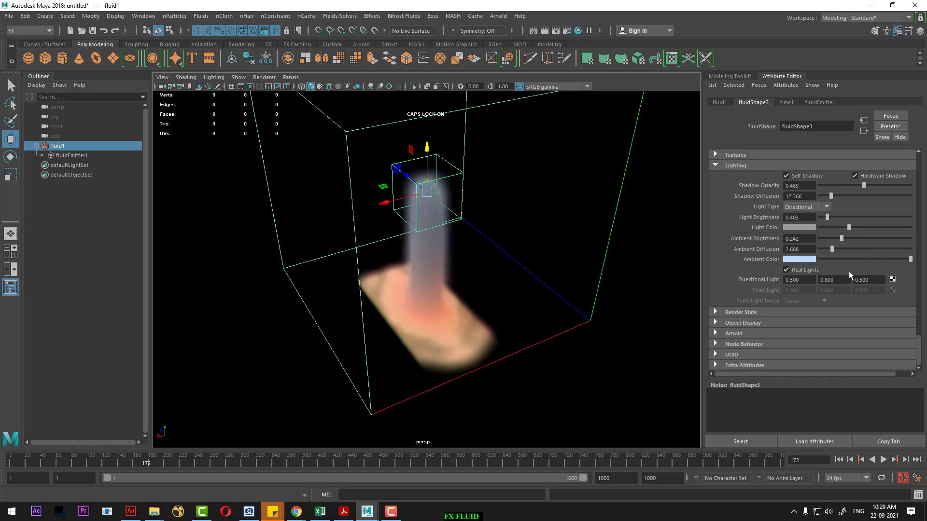
- Expand Render Stats, review the fluidShape attributes, and tumble the viewport around the plume
click(754, 314)
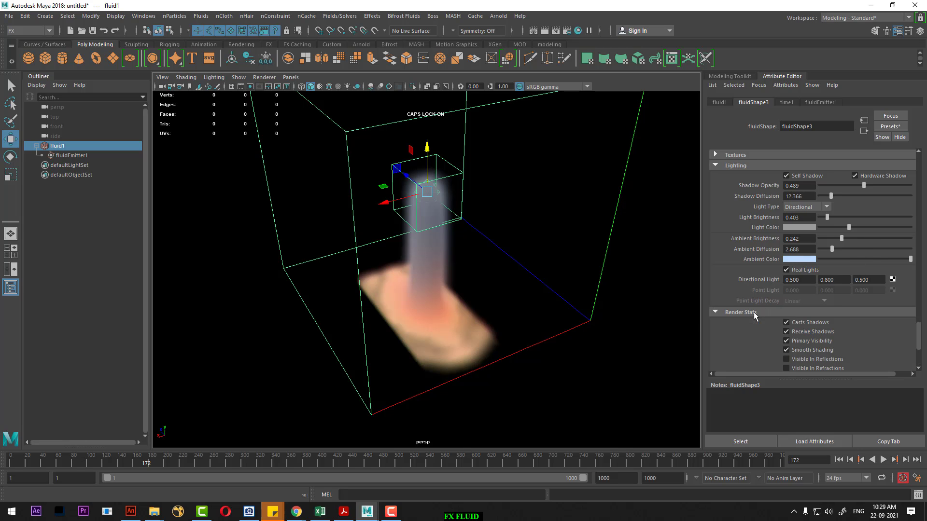
scroll(838, 310, down, 2)
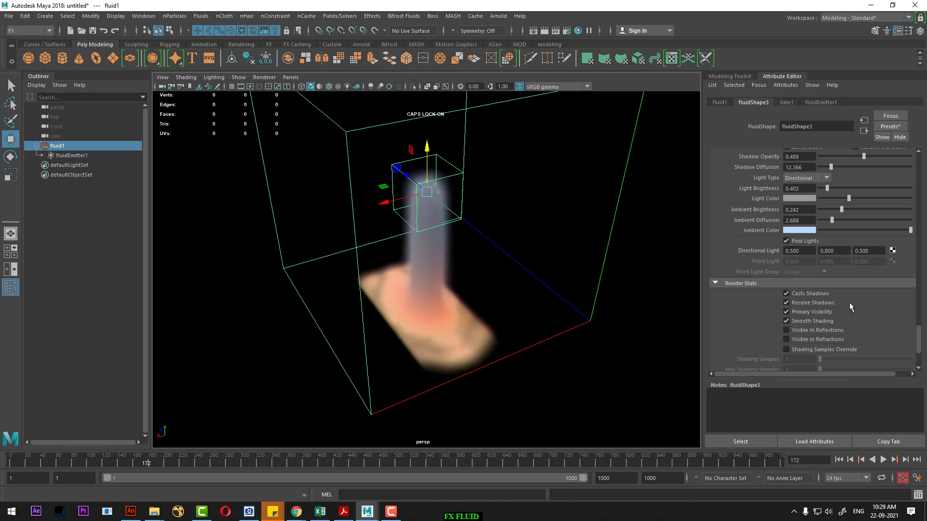
scroll(871, 299, up, 4)
scroll(873, 303, up, 4)
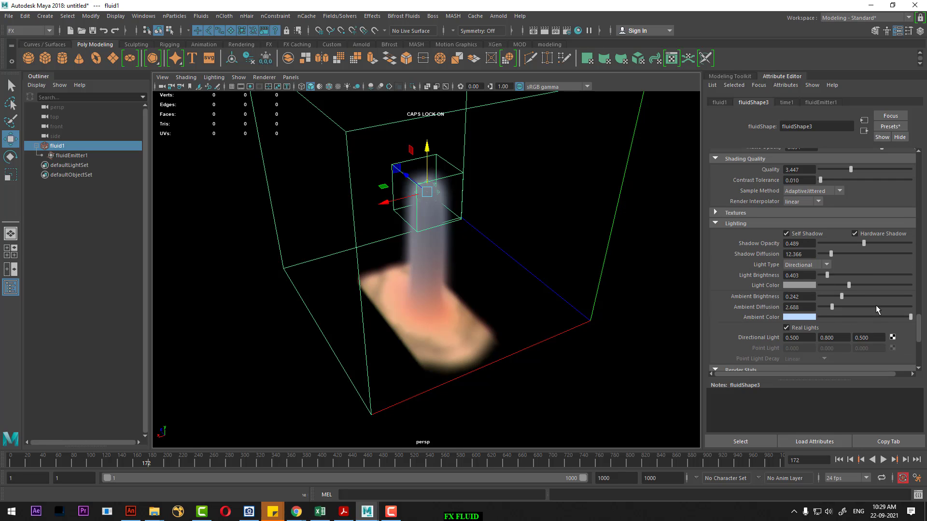
scroll(875, 305, up, 4)
click(760, 299)
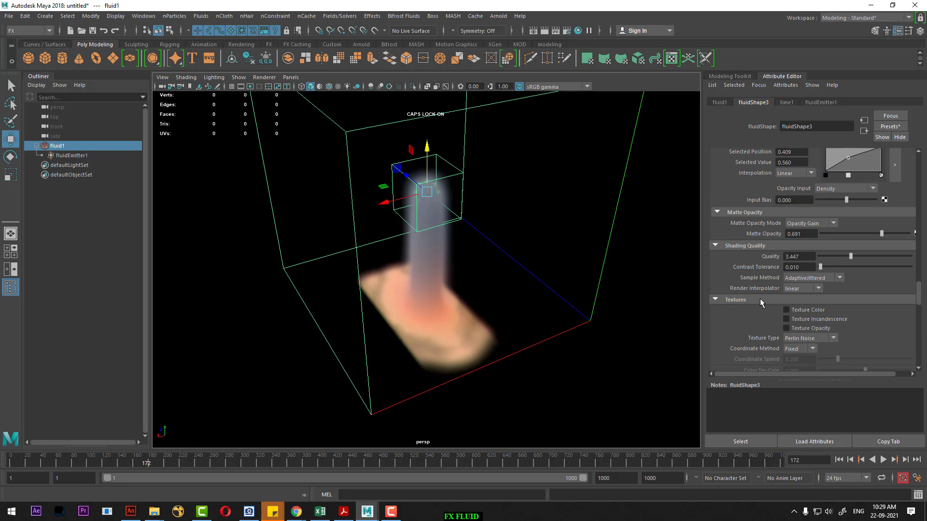
scroll(828, 271, up, 4)
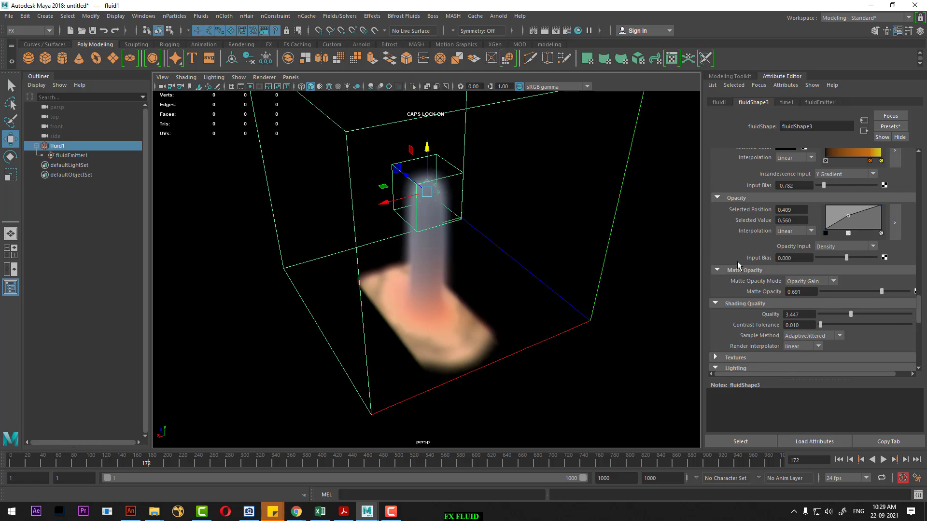
scroll(784, 293, up, 4)
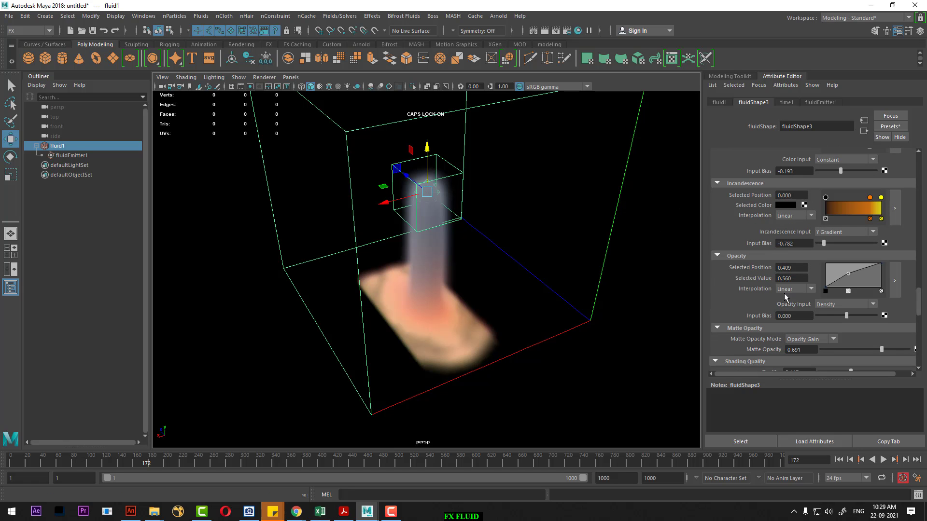
mouse_move(550, 303)
alt+mouse_down()
mouse_move(616, 277)
mouse_move(532, 283)
mouse_move(515, 314)
mouse_move(532, 296)
mouse_move(681, 326)
alt+mouse_up()
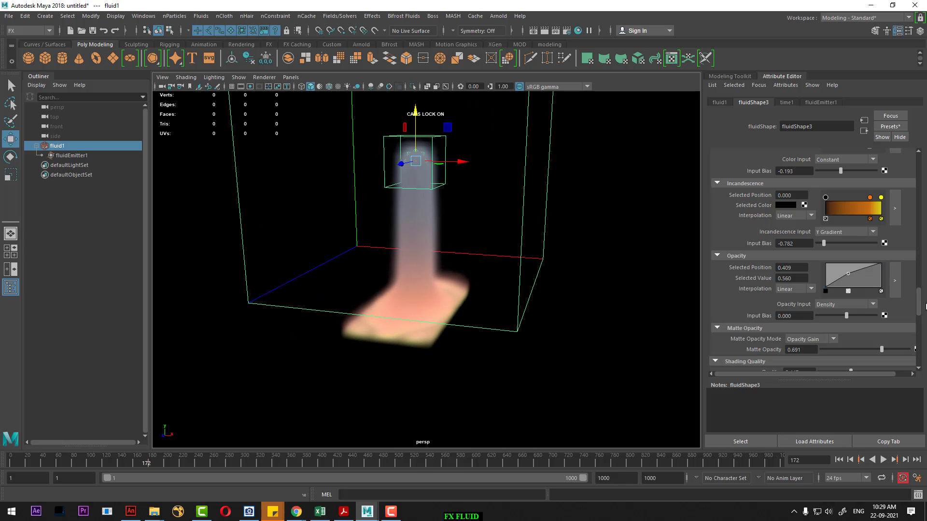
- Set the fluid's Z boundary to Both Sides
drag(919, 304, 919, 173)
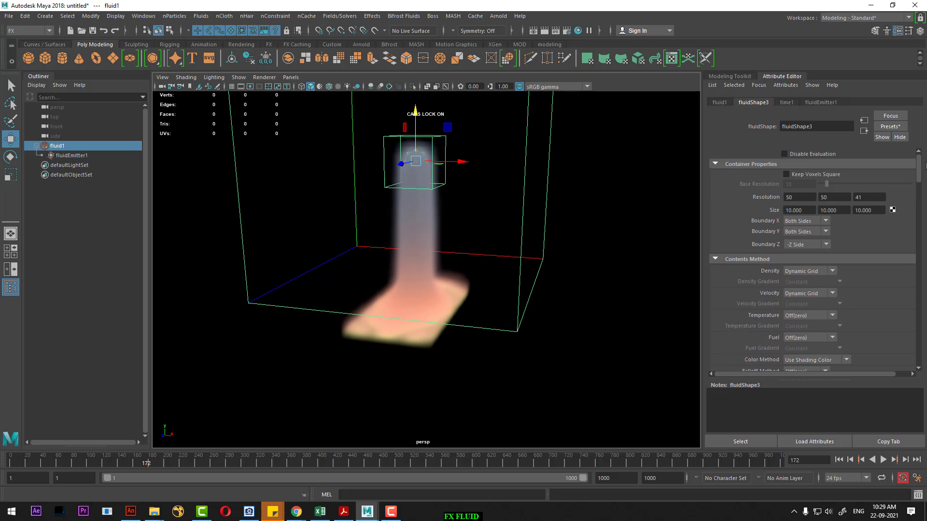
click(823, 246)
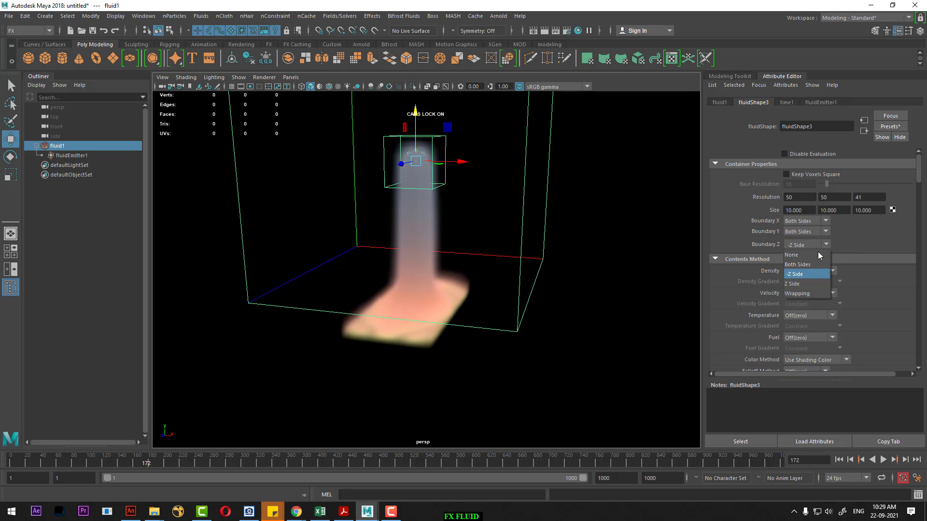
click(801, 265)
drag(919, 169, 923, 208)
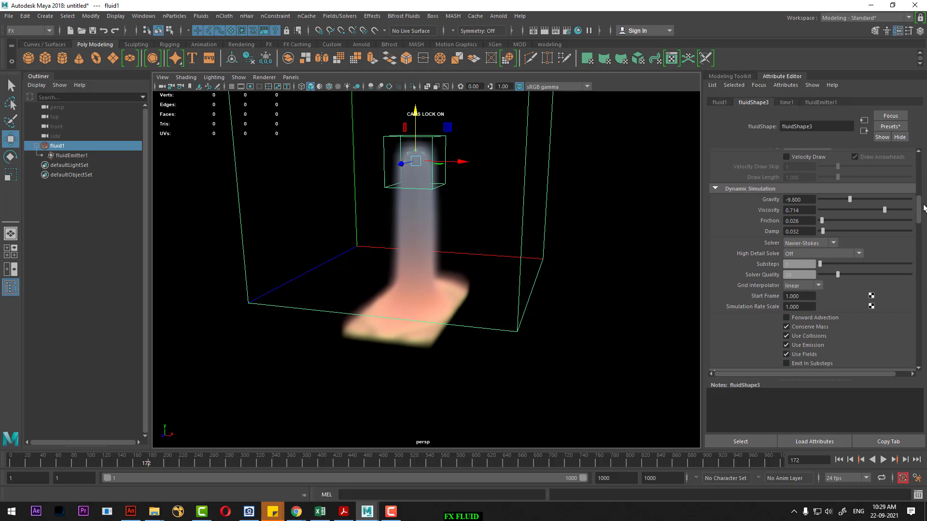
- Change Gravity to 9.800 and replay the simulation to frame 103
click(790, 200)
text(9.800)
double_click(809, 199)
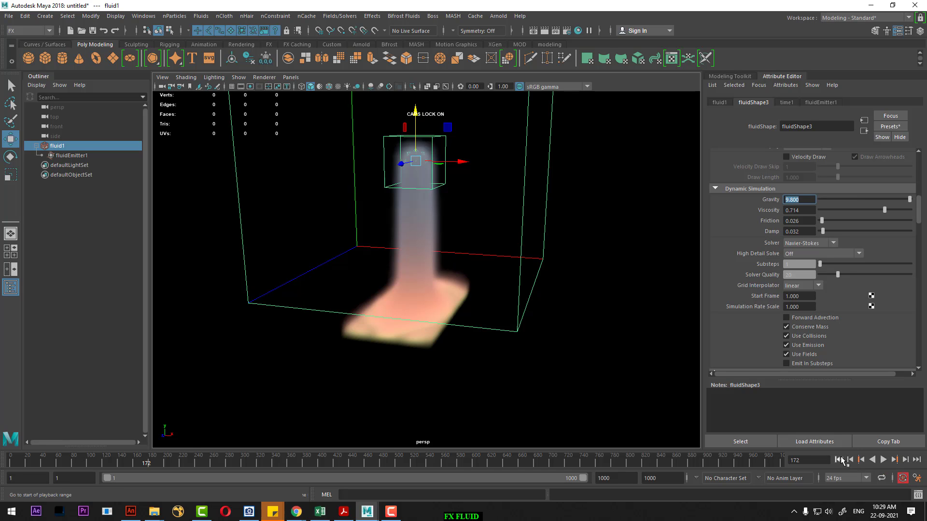
click(839, 460)
click(883, 460)
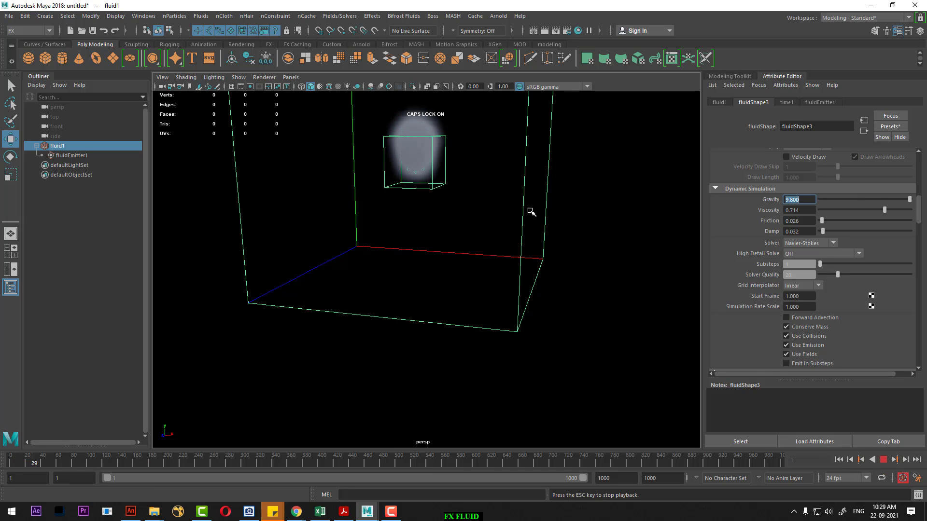
mouse_move(532, 209)
alt+mouse_down()
mouse_move(537, 306)
mouse_move(487, 285)
mouse_move(531, 290)
alt+mouse_up()
key(Escape)
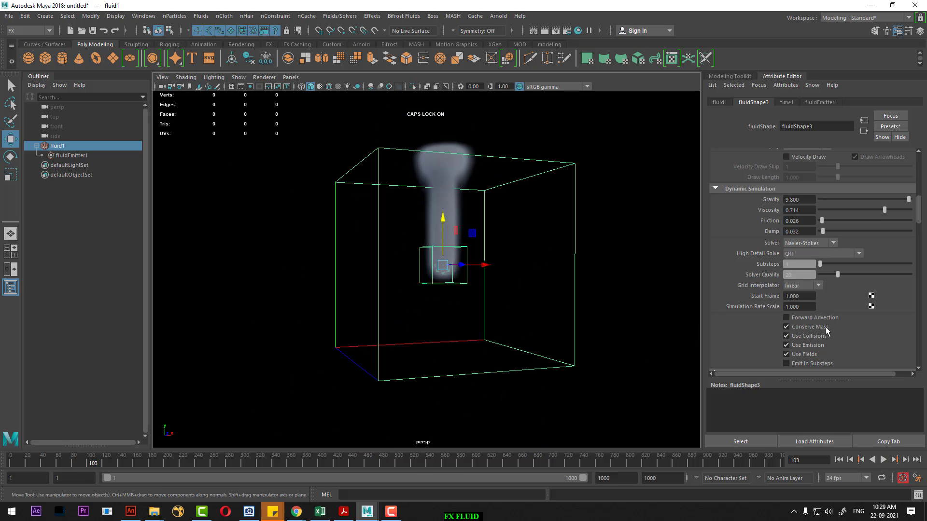
scroll(864, 295, down, 3)
scroll(864, 294, down, 3)
scroll(825, 274, up, 1)
- Turn Auto Resize back on for fluidShape3 and replay the simulation from the start
click(786, 221)
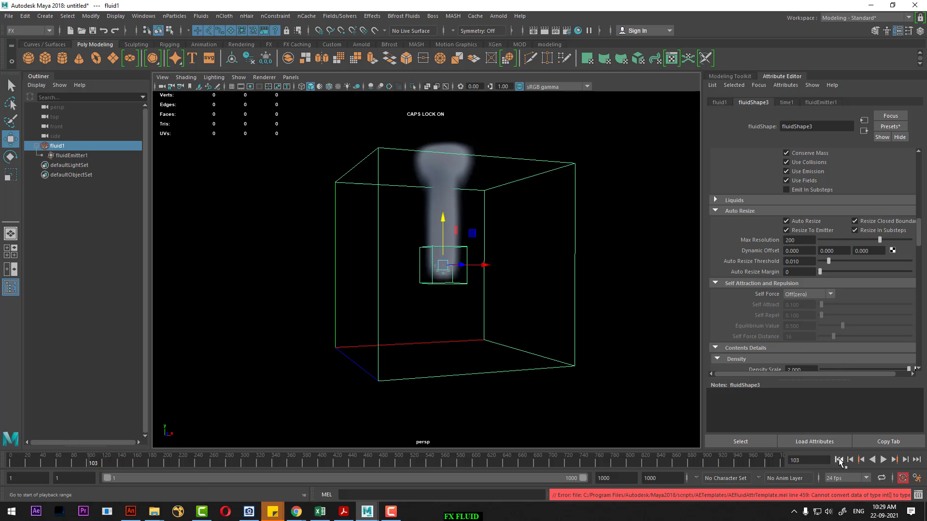
click(838, 459)
click(883, 460)
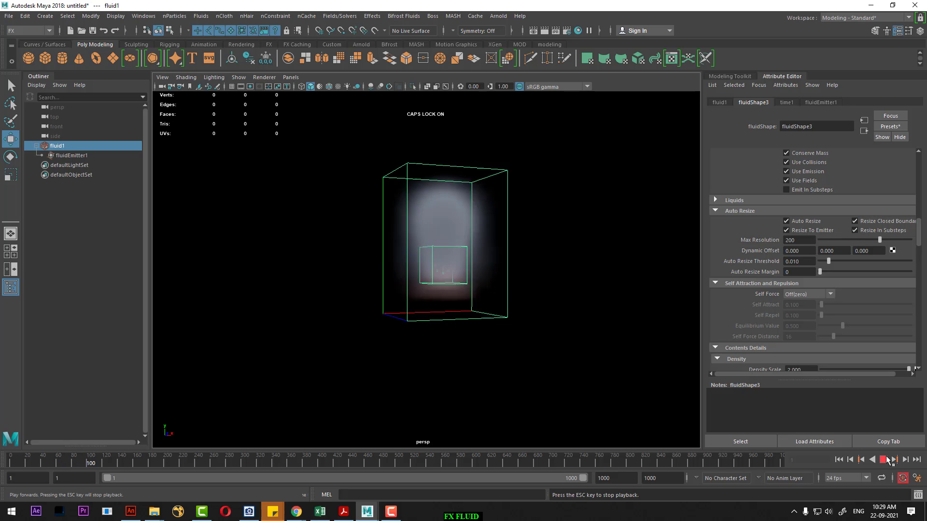
key(Escape)
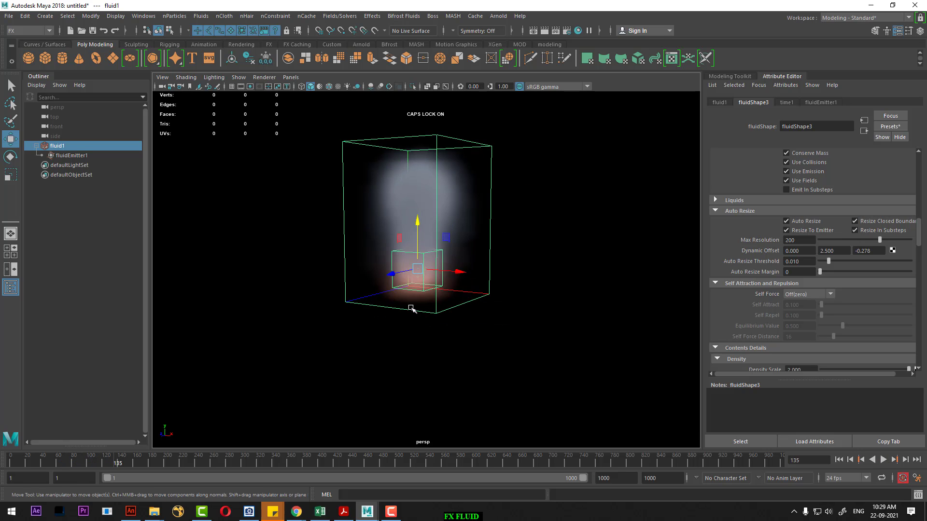
- Collapse the Contents Details section after inspecting the grown container
alt+drag(412, 306, 444, 333)
scroll(830, 272, down, 2)
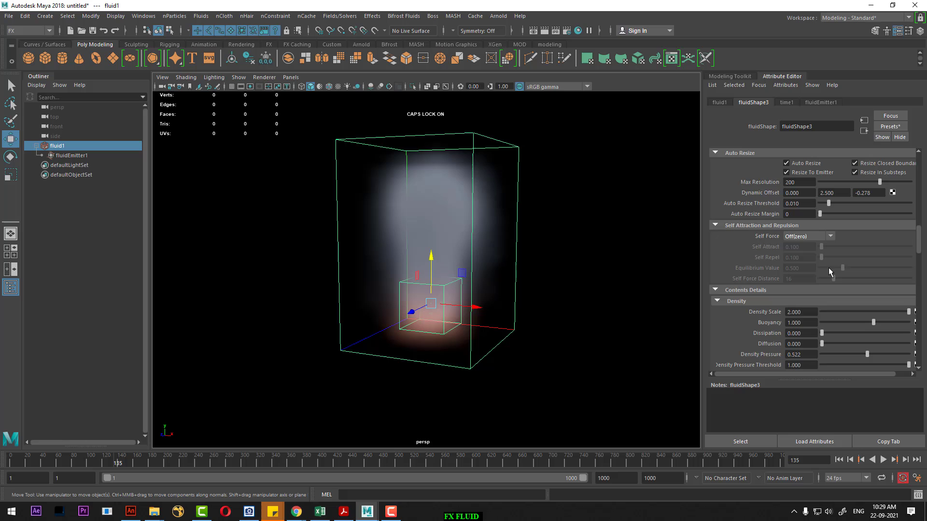
click(756, 291)
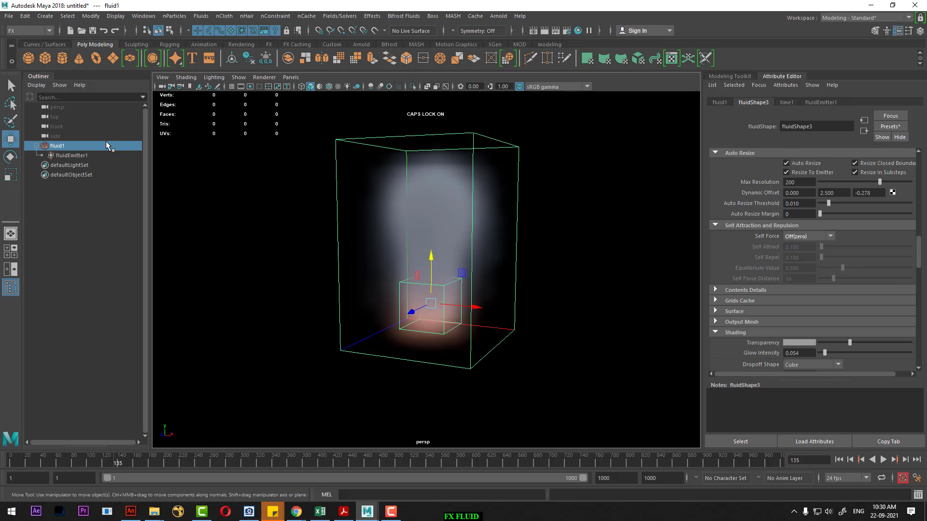
- Set fluidEmitter1's Heat/Voxel/Sec and Fuel/Voxel/Sec to 2, then reselect fluid1
click(81, 156)
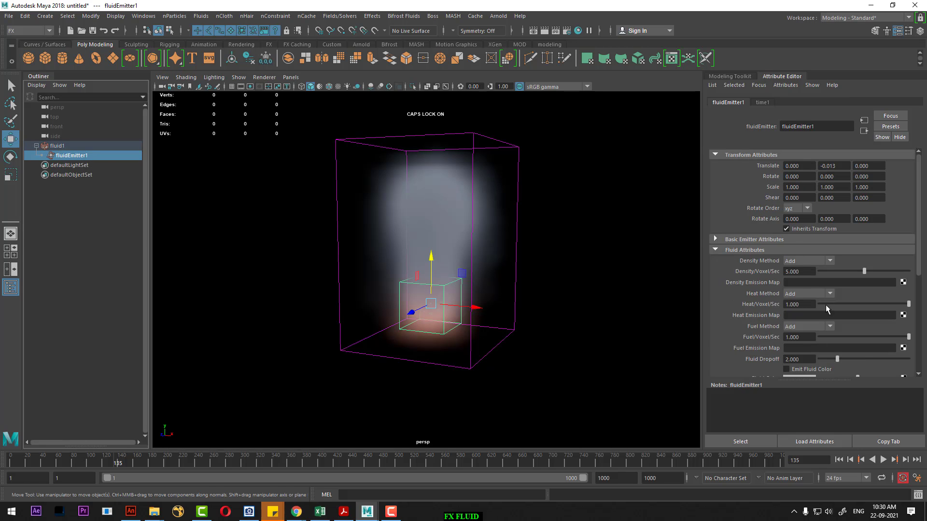
click(799, 304)
text(2)
key(Return)
click(801, 337)
text(2)
key(Return)
scroll(840, 337, down, 1)
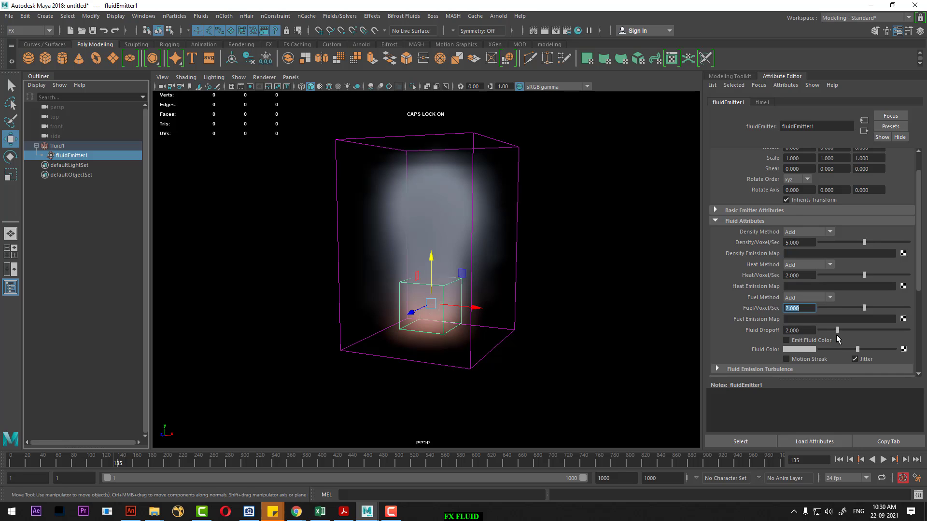
click(57, 146)
scroll(857, 303, down, 2)
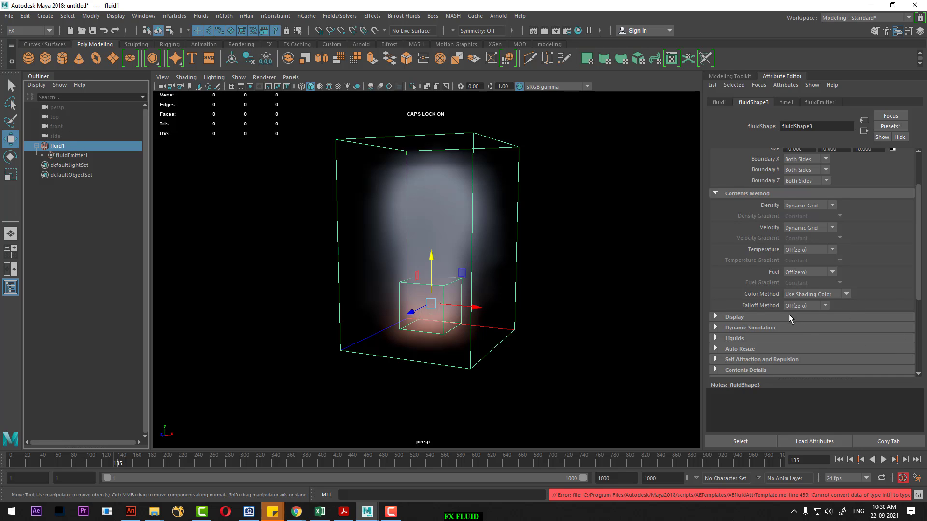
- Raise the Density Buoyancy under Contents Details from 1.000 to 1.124
scroll(788, 319, down, 1)
click(768, 310)
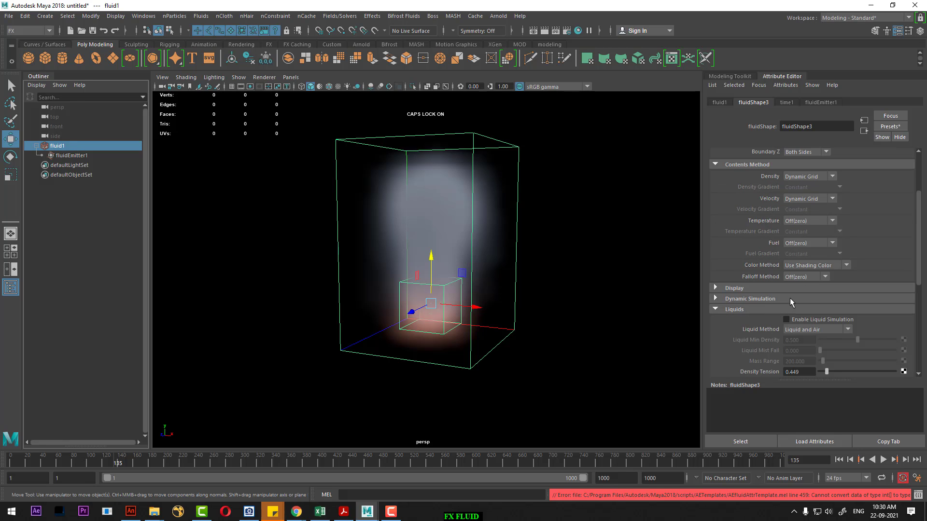
click(772, 307)
click(766, 321)
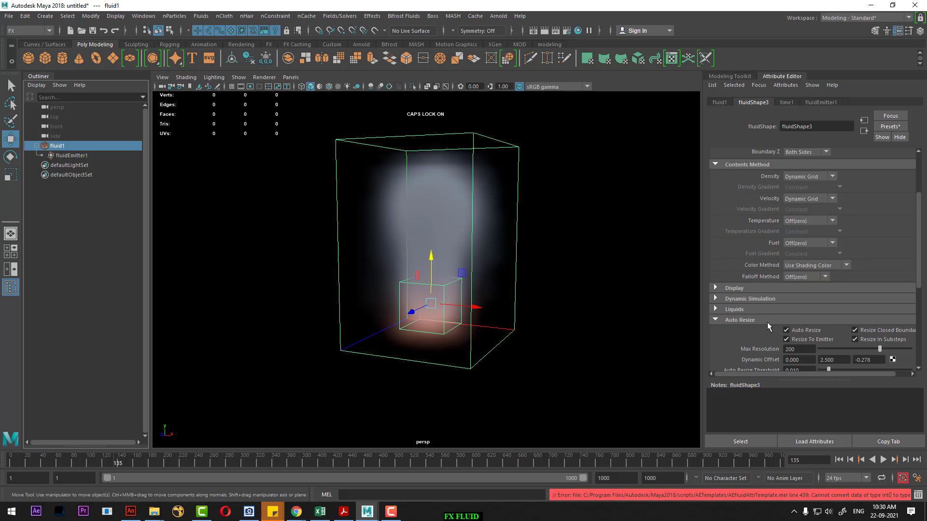
scroll(773, 321, down, 3)
scroll(767, 304, down, 1)
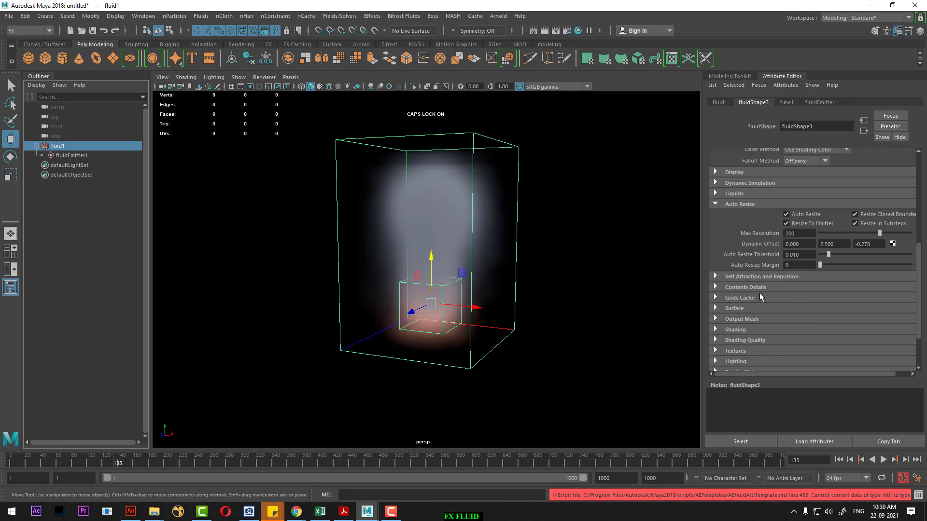
click(764, 276)
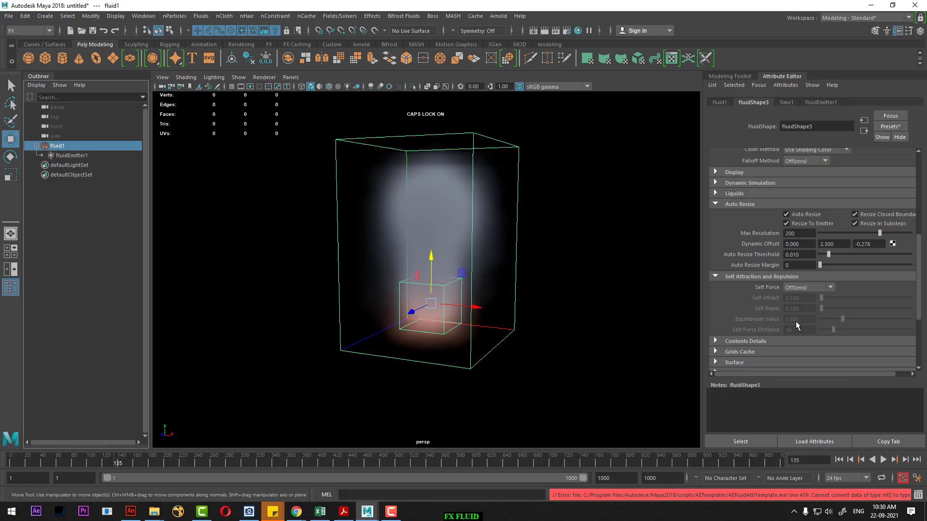
click(772, 341)
scroll(782, 299, down, 3)
click(755, 236)
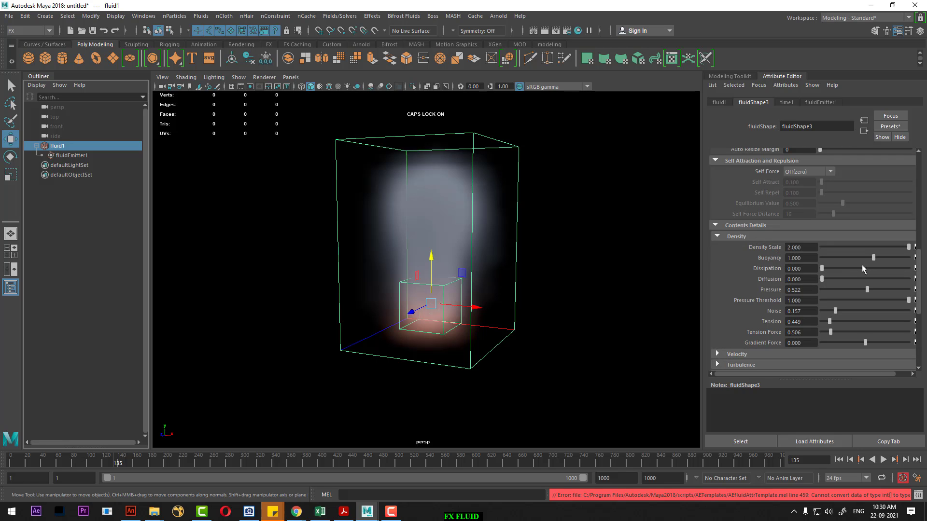
drag(868, 256, 873, 256)
- Set the vertical (Y) Velocity Scale to 3
click(791, 354)
scroll(794, 333, down, 2)
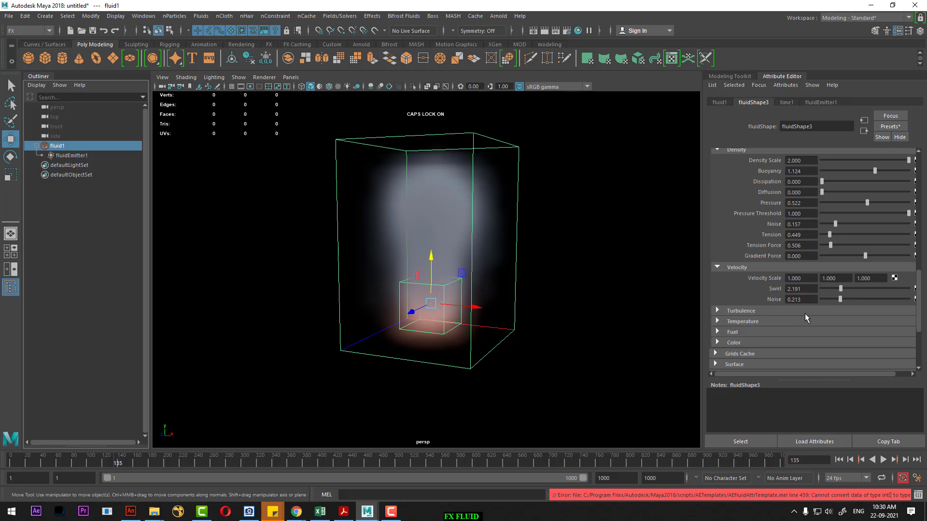
double_click(847, 280)
text(3)
key(Return)
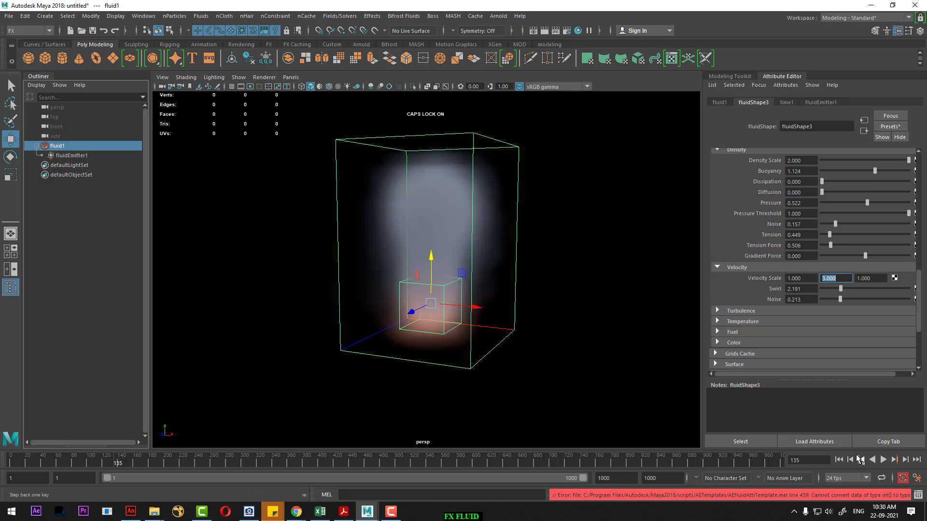
- Replay from the start to about frame 176, tilting the view, then reselect fluid1
click(839, 460)
click(883, 460)
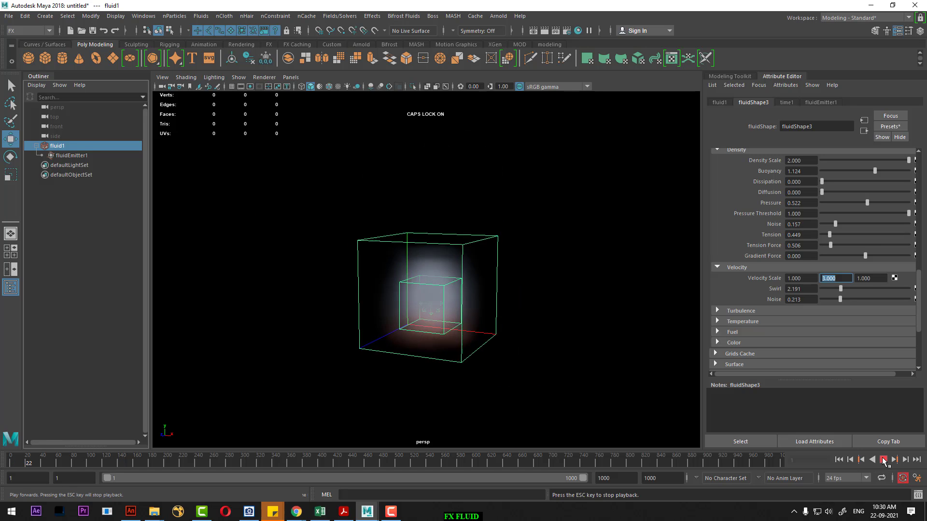
click(665, 374)
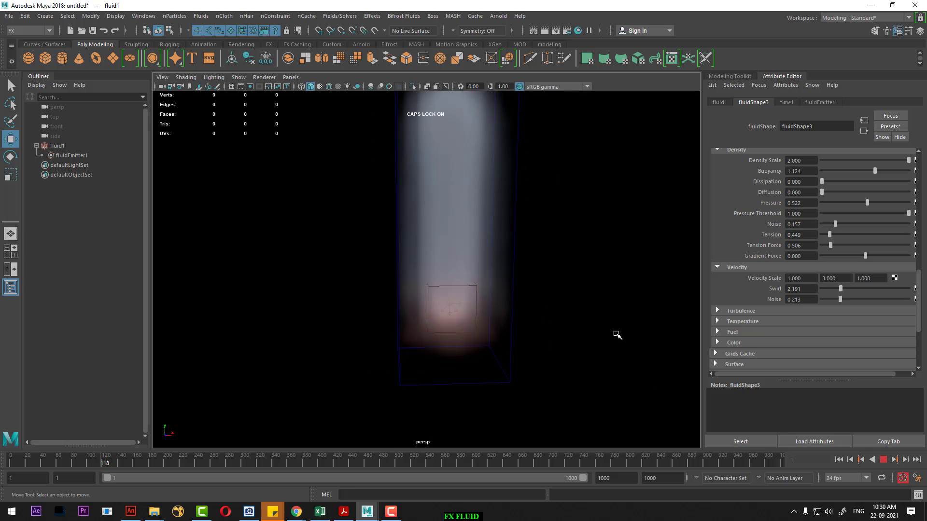
alt+drag(617, 335, 598, 335)
click(883, 460)
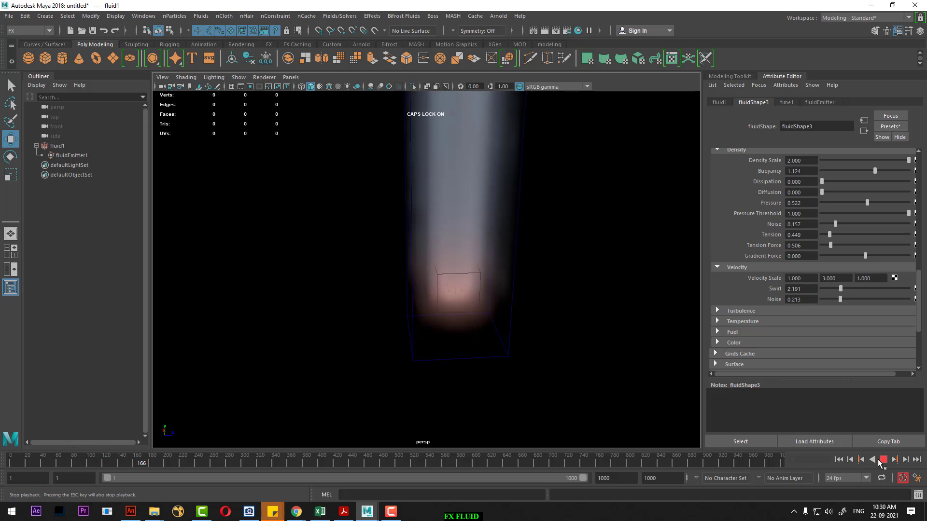
click(483, 225)
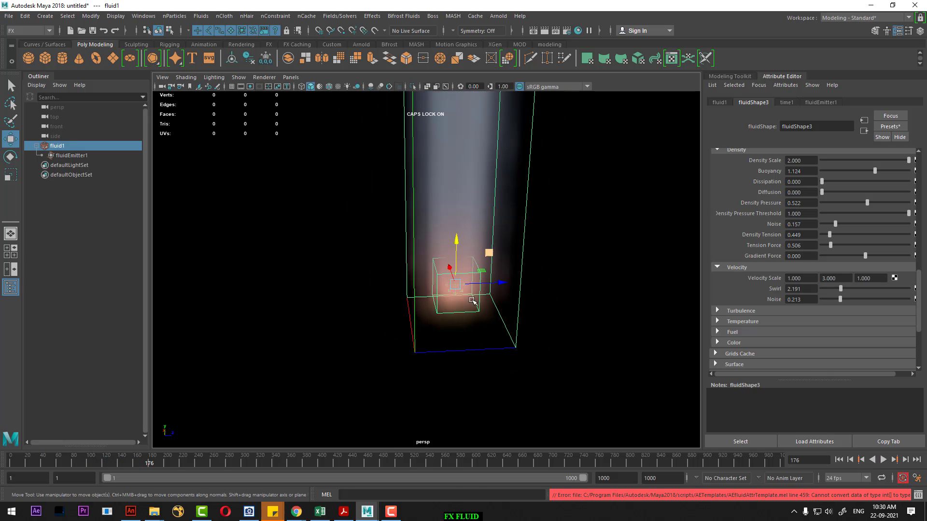
click(391, 511)
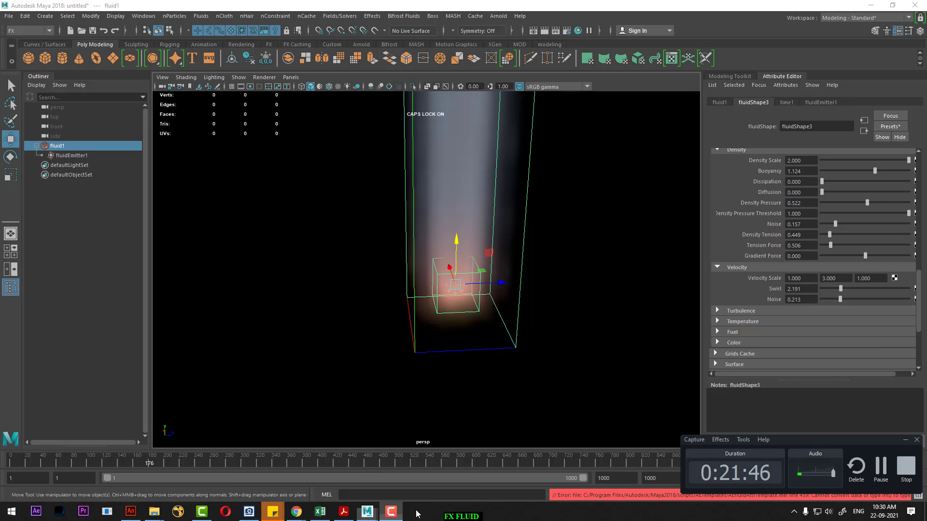